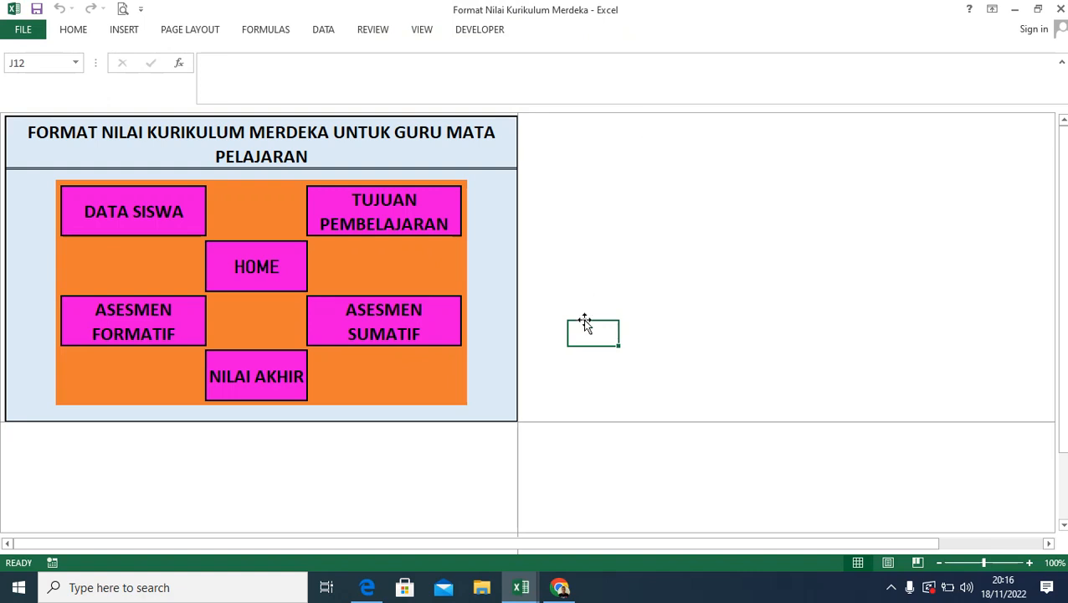
# Look over the Excel report-card link on the Kurikulum Merdeka page in Chrome, then return to the Format Nilai Kurikulum Merdeka workbook
pyautogui.click(559, 587)
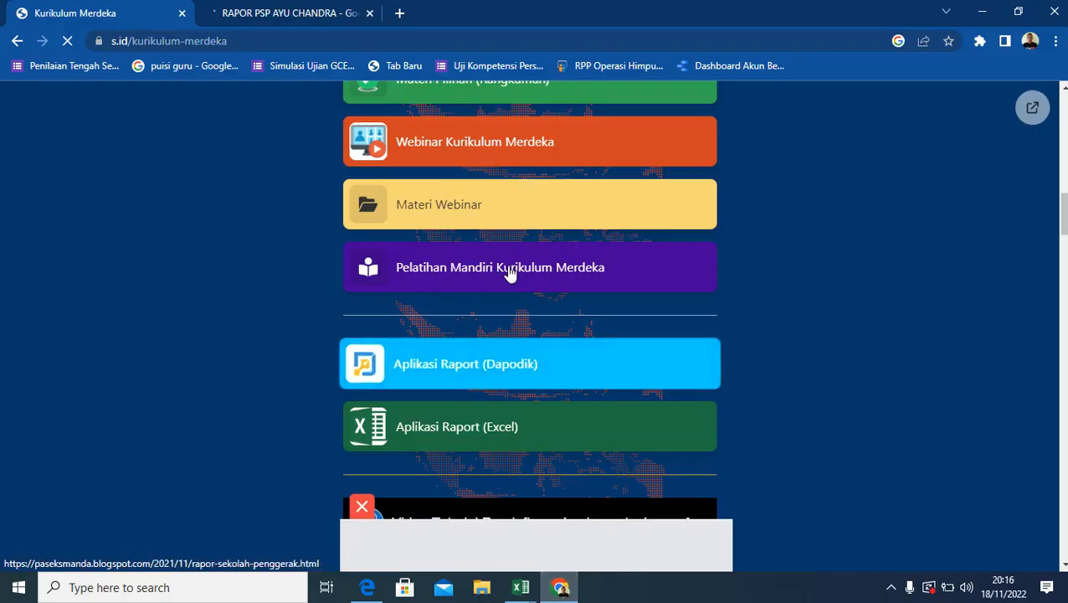
pyautogui.click(267, 10)
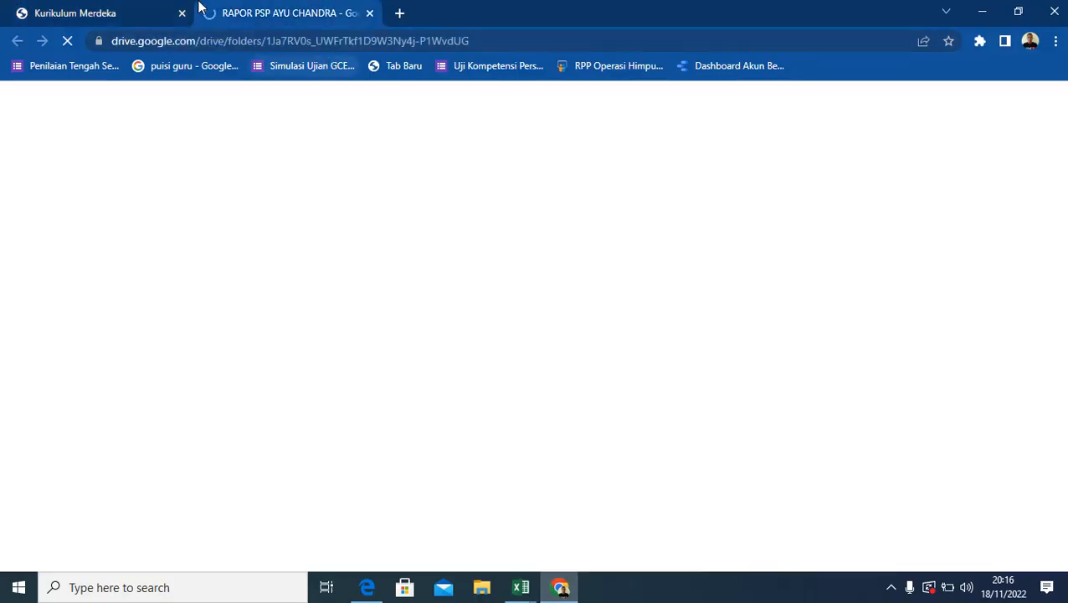
pyautogui.click(128, 8)
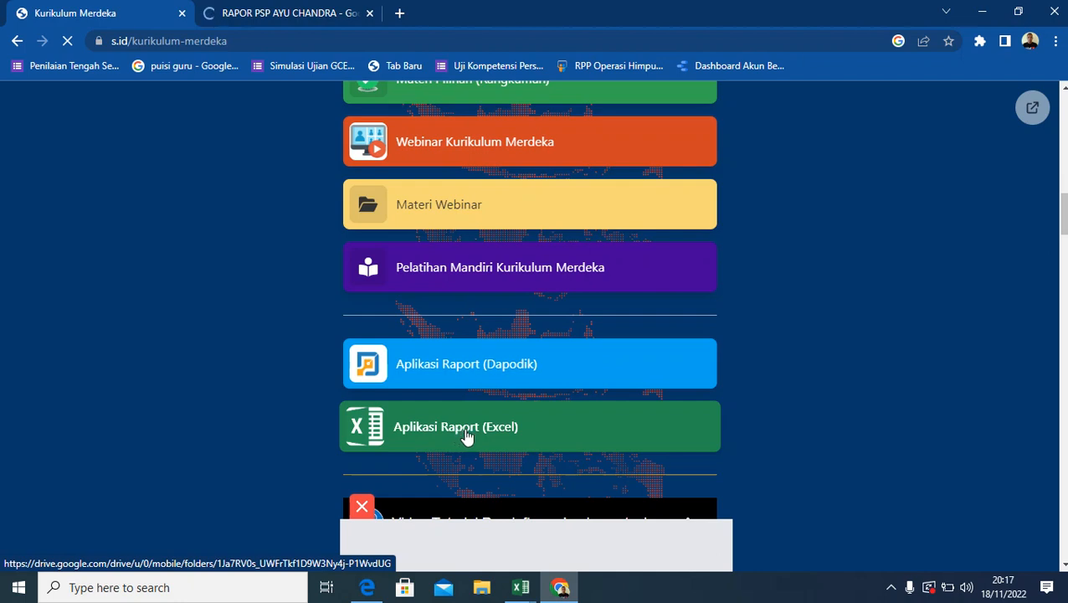
pyautogui.click(520, 590)
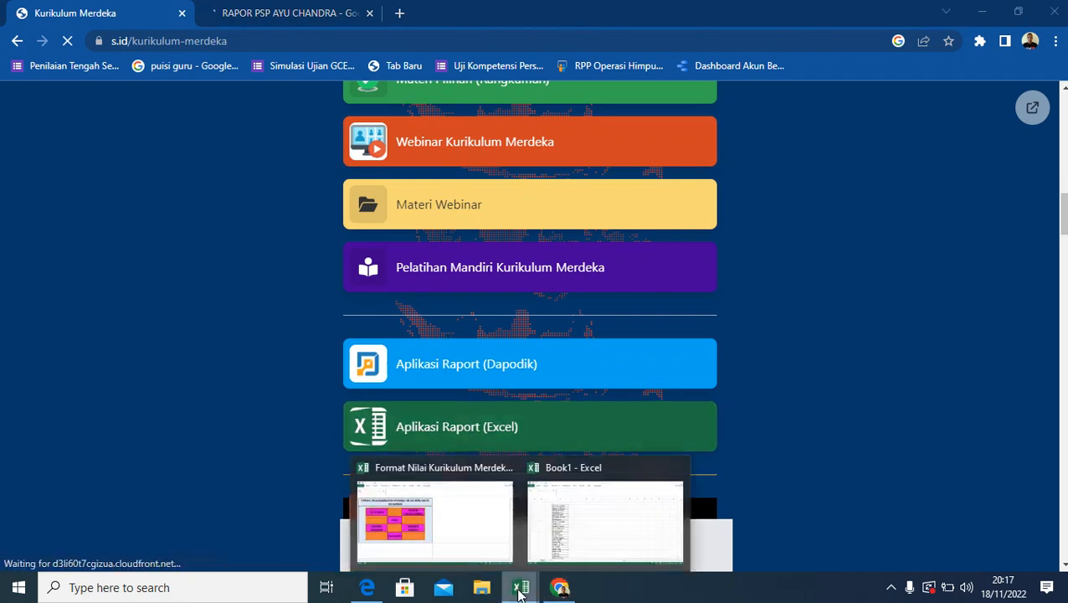
pyautogui.click(435, 519)
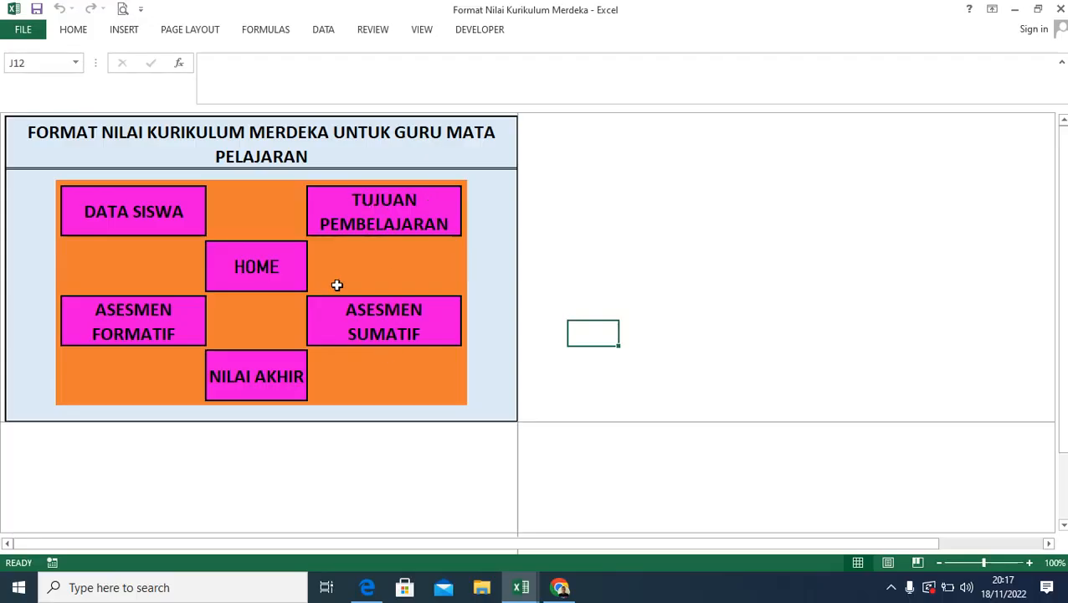
pyautogui.click(559, 587)
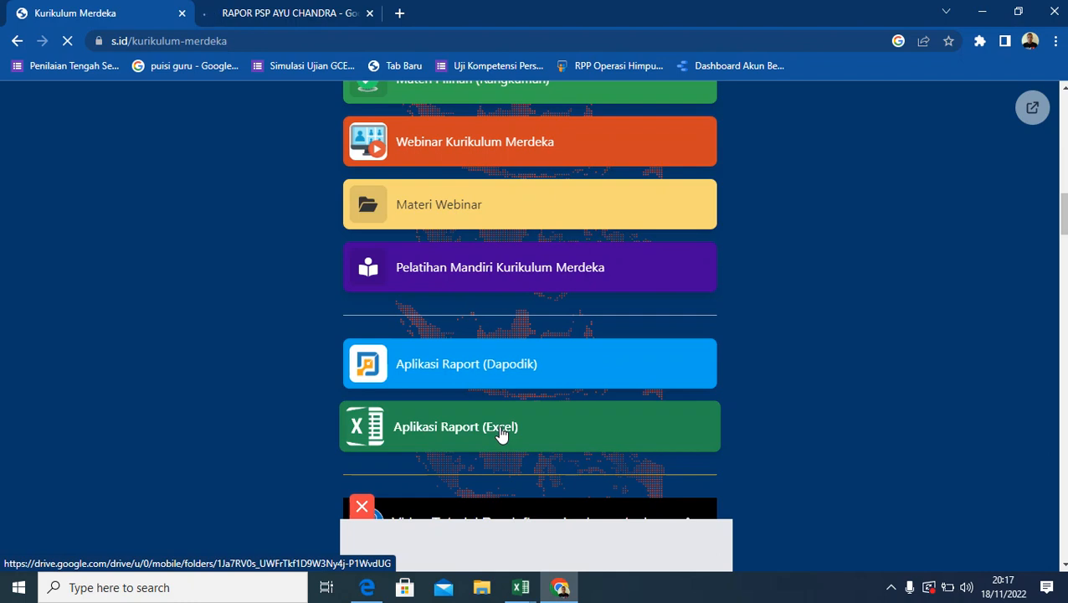
pyautogui.click(520, 586)
pyautogui.click(446, 548)
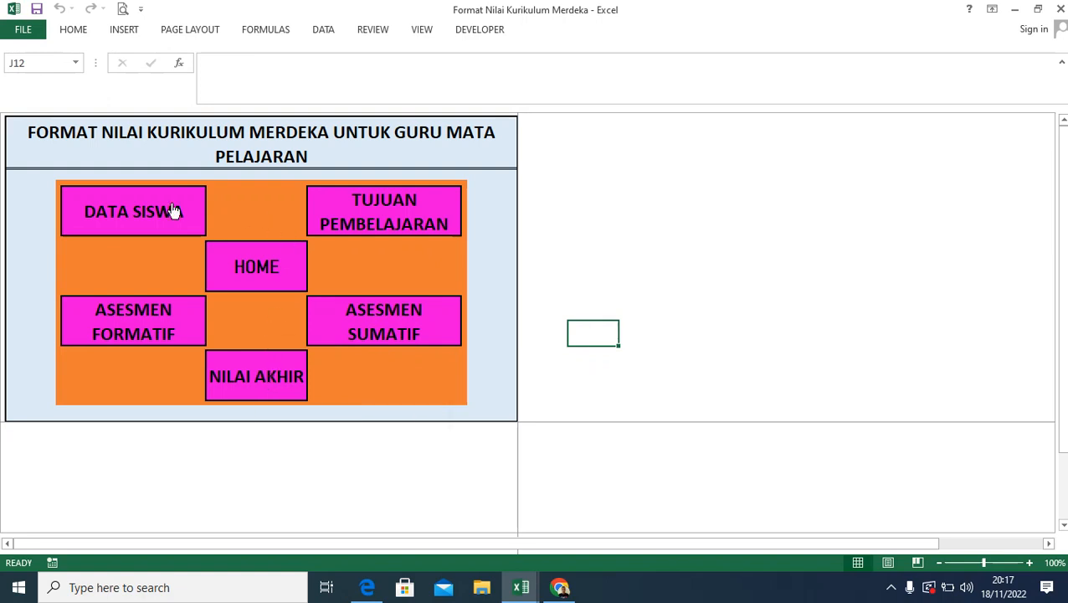
# Open the DATA SISWA sheet and select the first student's name cell, D3
pyautogui.click(138, 209)
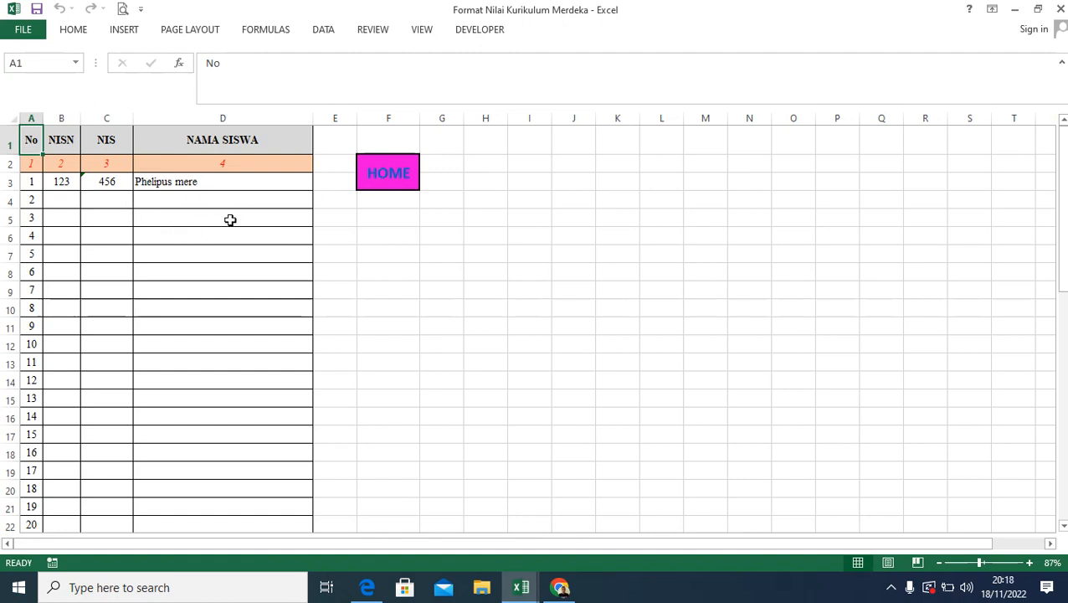
pyautogui.click(173, 198)
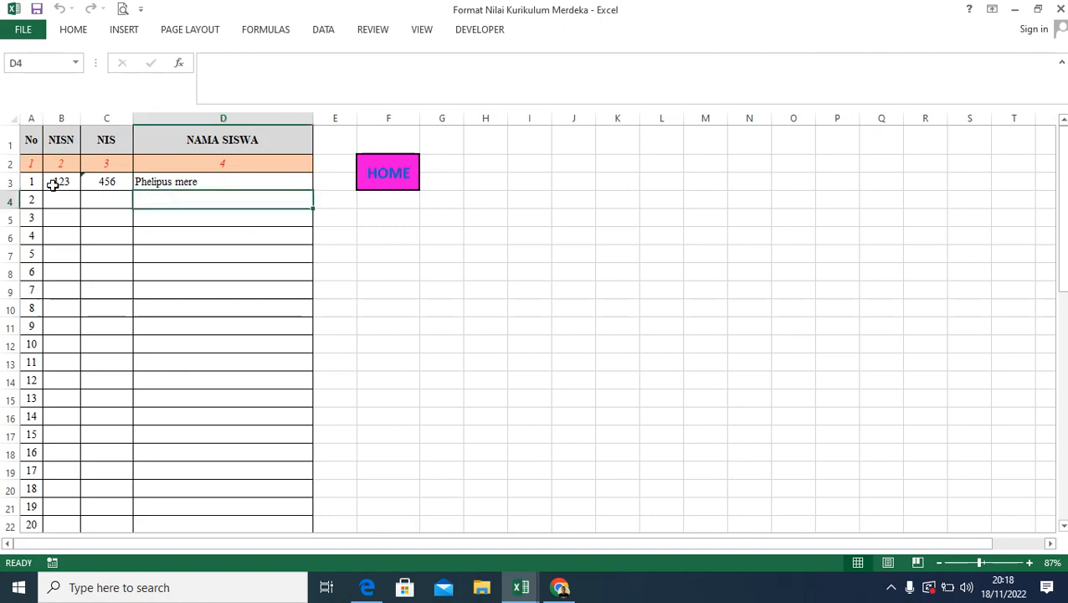
pyautogui.click(143, 181)
# Switch to the Book1 workbook and copy the student names in D3:D42
pyautogui.click(534, 594)
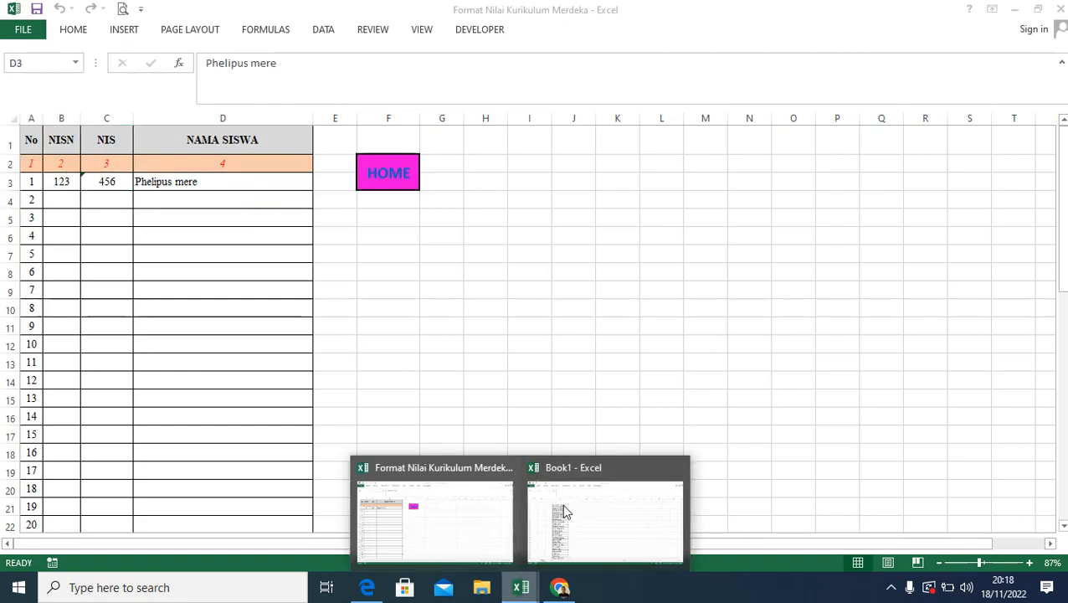
pyautogui.click(564, 507)
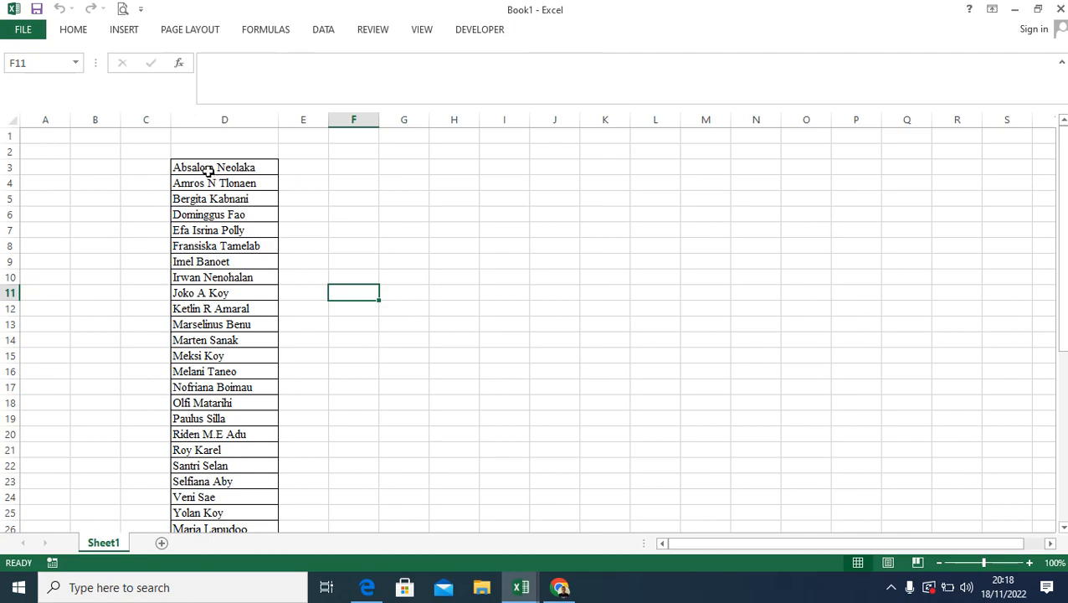
pyautogui.moveTo(208, 170); pyautogui.dragTo(217, 494)
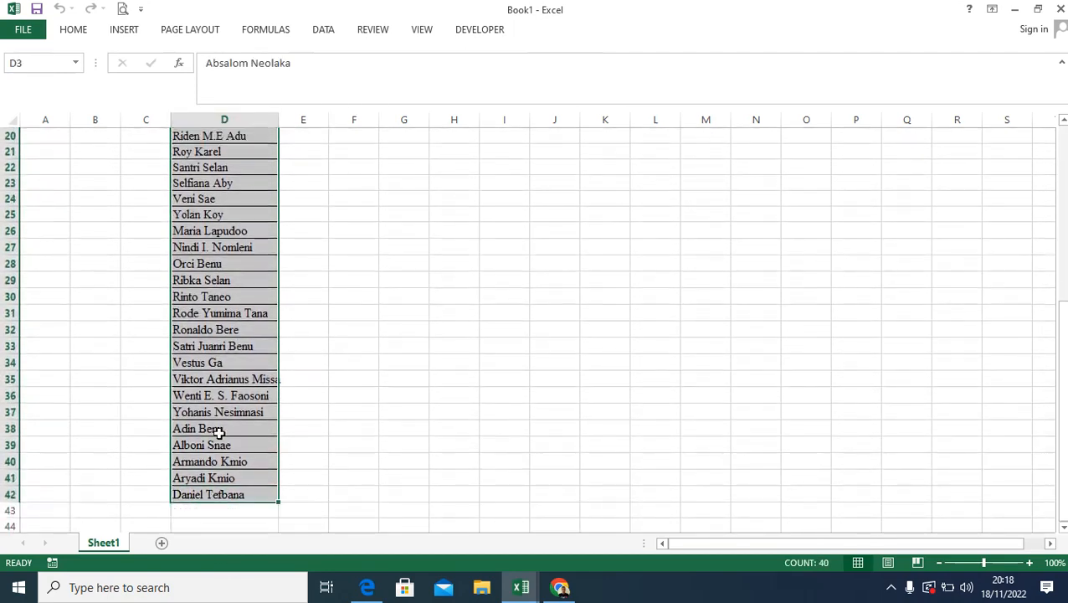
pyautogui.rightClick(243, 188)
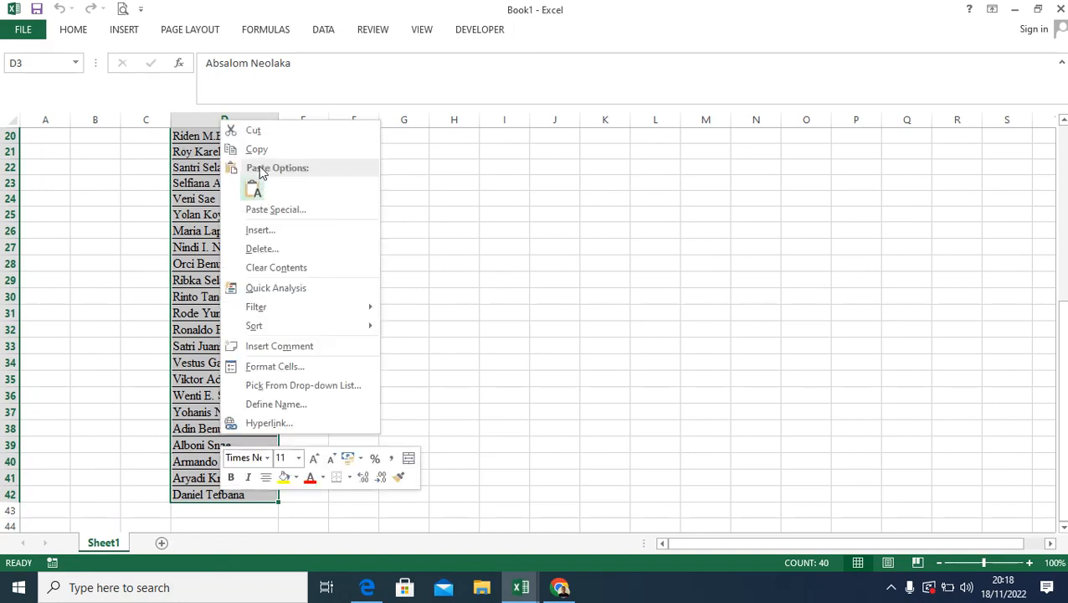
pyautogui.click(256, 150)
pyautogui.scroll(6, 335, 334)
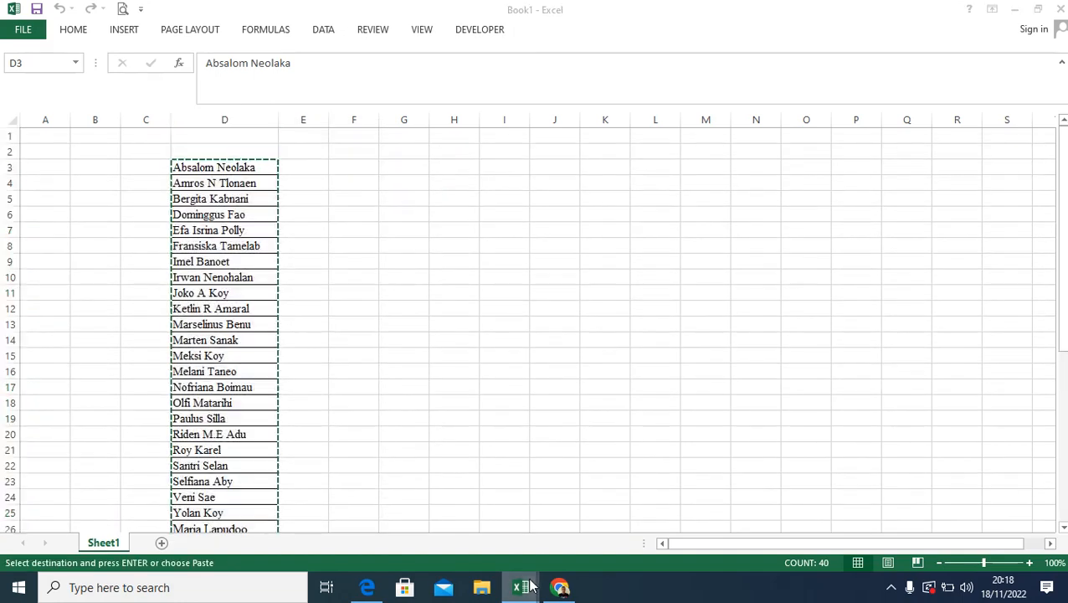
# Paste the copied student names into the NAMA SISWA column of the Format Nilai Kurikulum Merdeka workbook, starting at D3
pyautogui.click(532, 586)
pyautogui.click(473, 527)
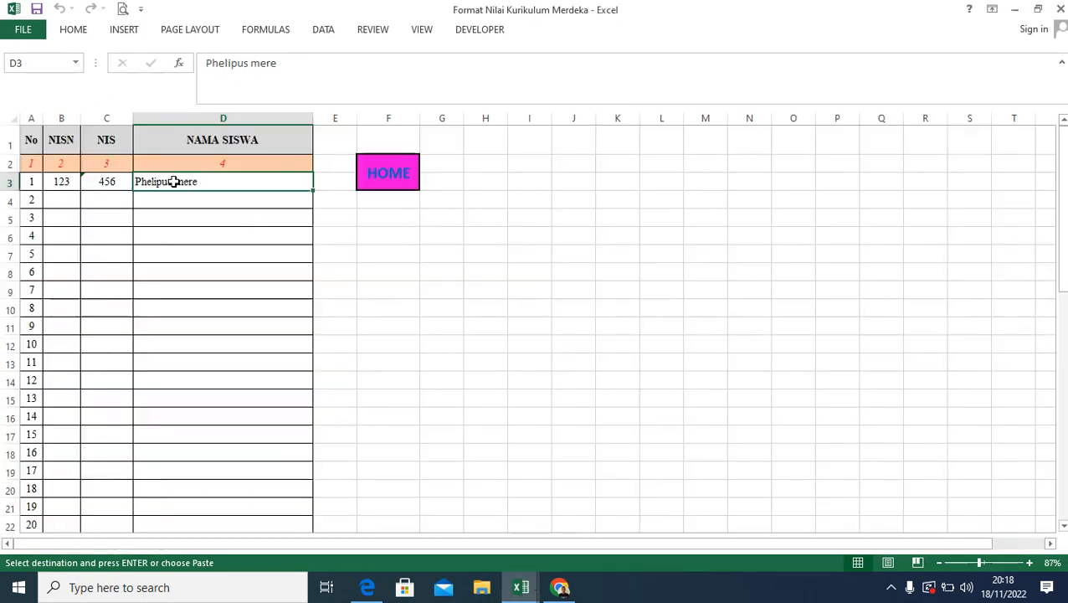
pyautogui.hotkey('ctrl', 'v')
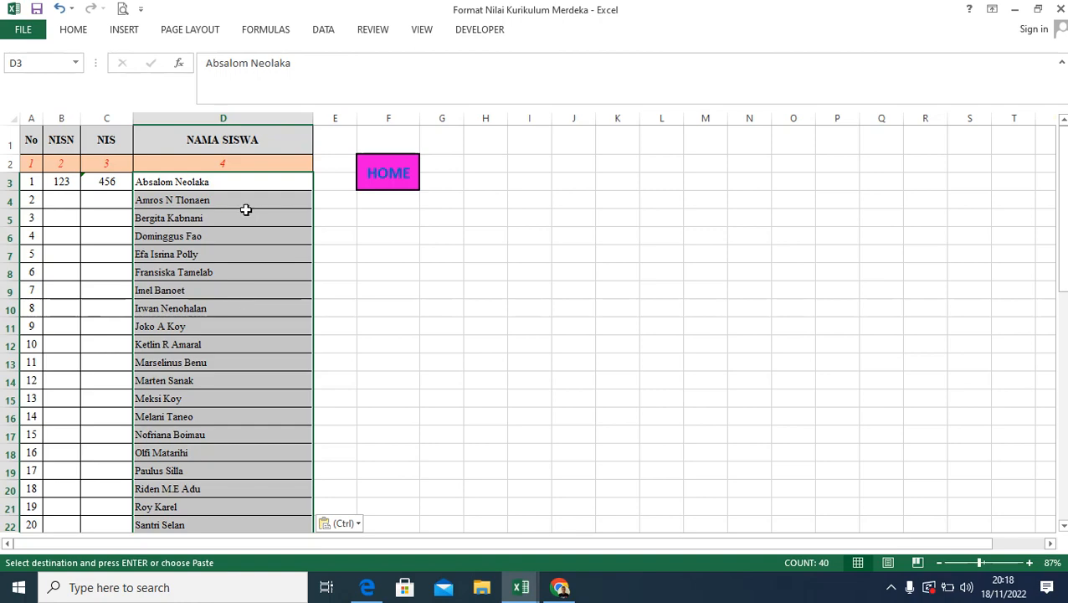
pyautogui.scroll(-3, 260, 369)
pyautogui.scroll(-4, 260, 369)
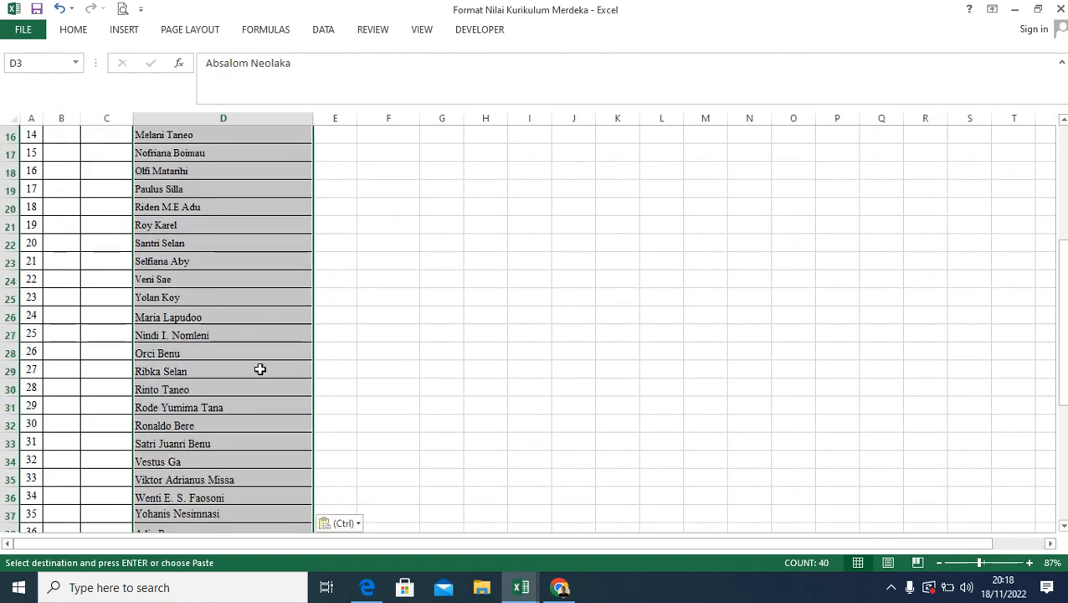
pyautogui.scroll(7, 215, 395)
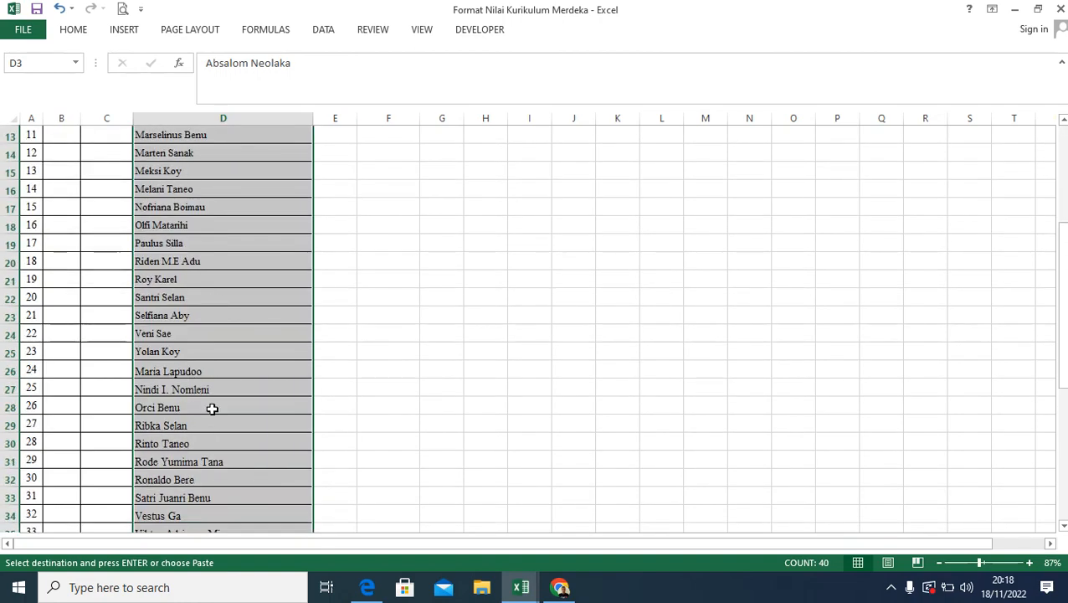
# Sort the pasted student names from A to Z, continuing with the current selection only
pyautogui.rightClick(198, 219)
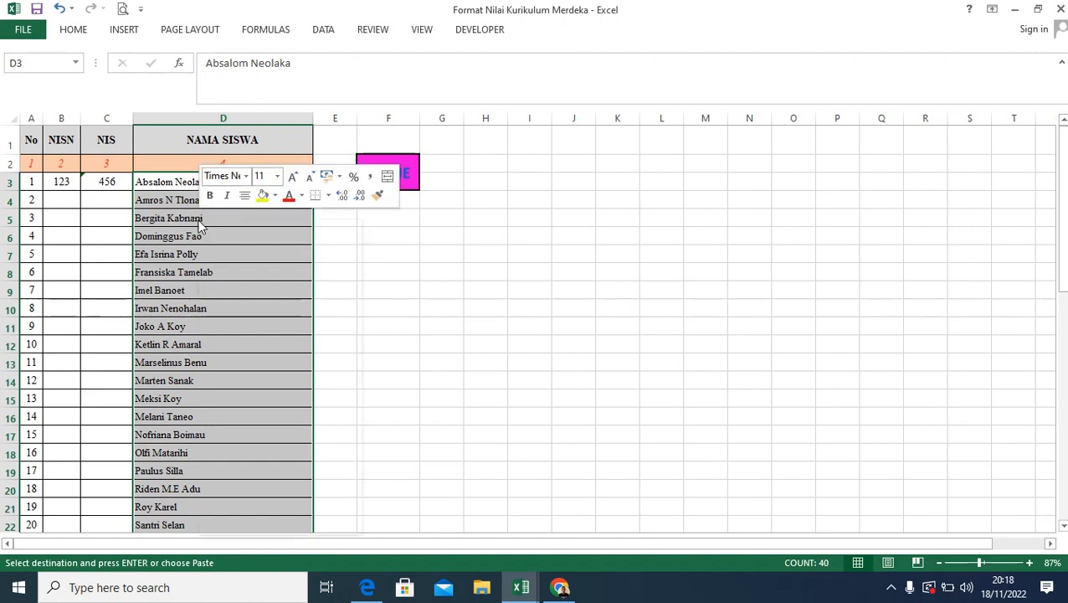
pyautogui.click(79, 34)
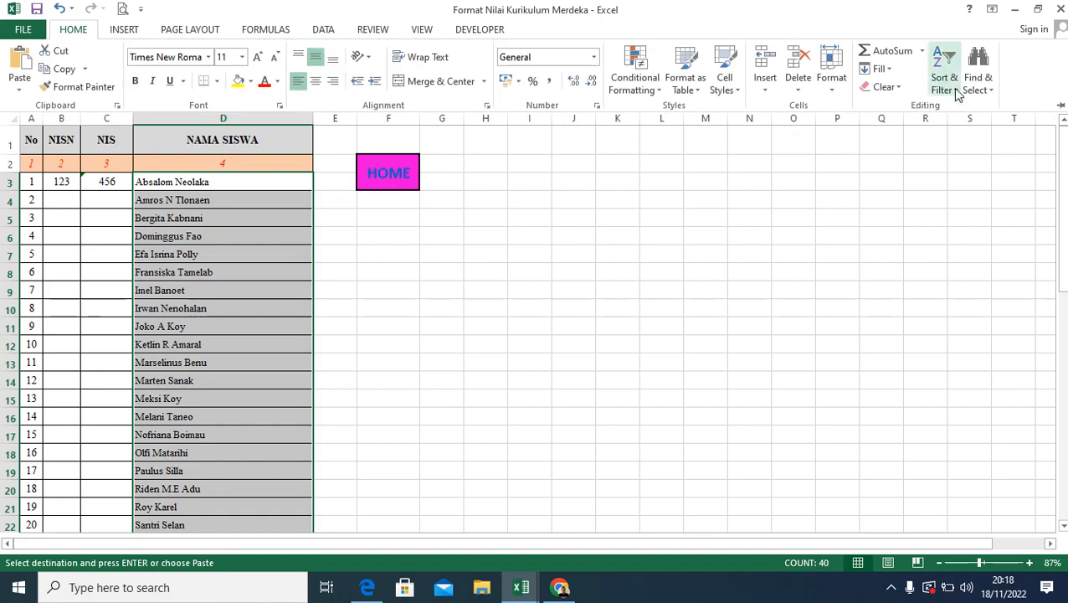
pyautogui.click(957, 93)
pyautogui.click(971, 106)
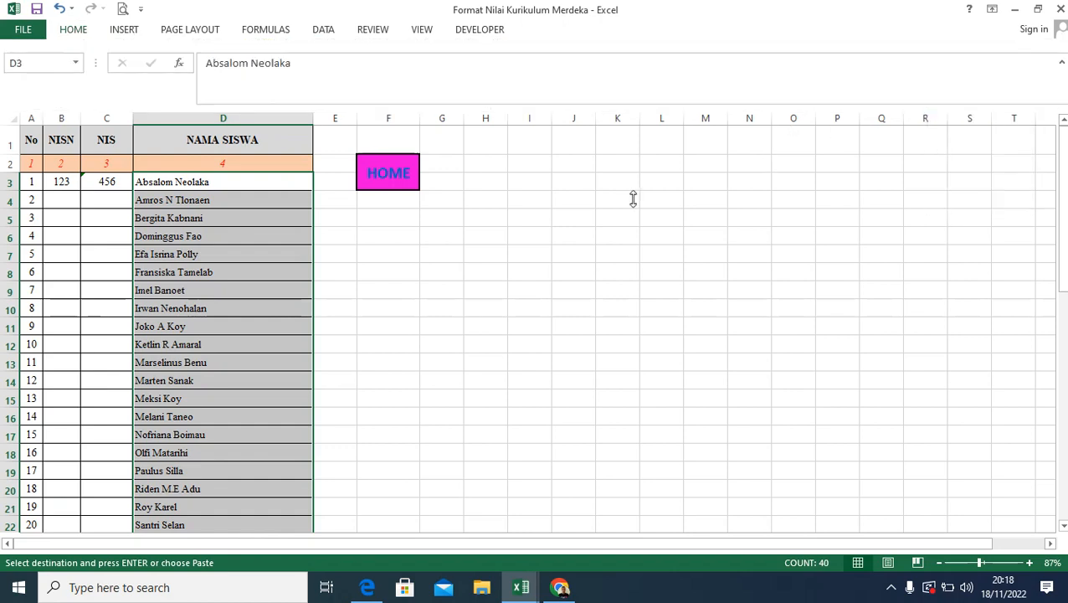
pyautogui.click(560, 361)
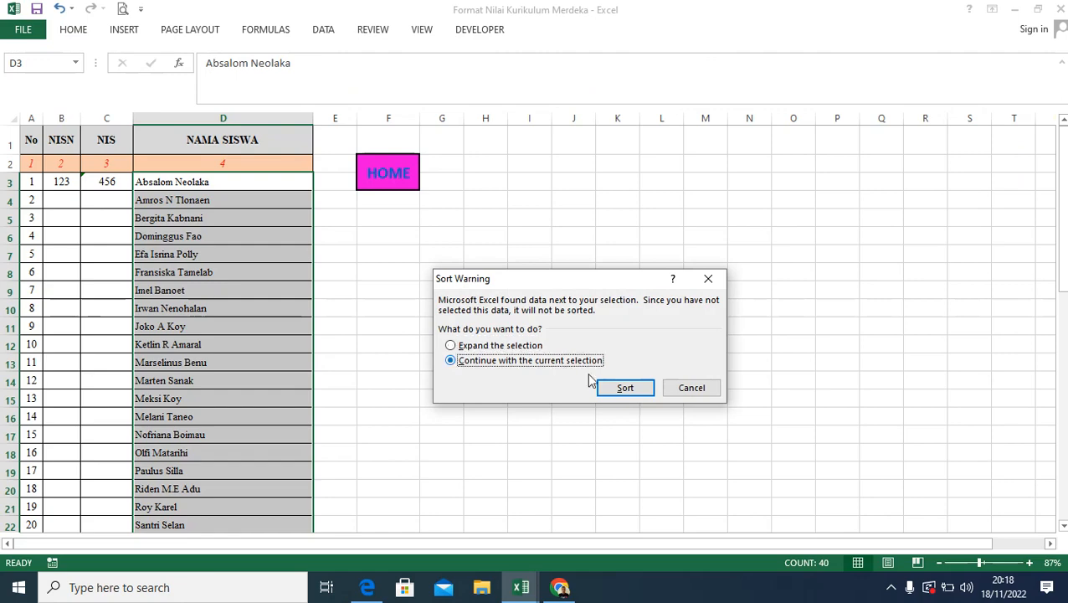
pyautogui.click(623, 387)
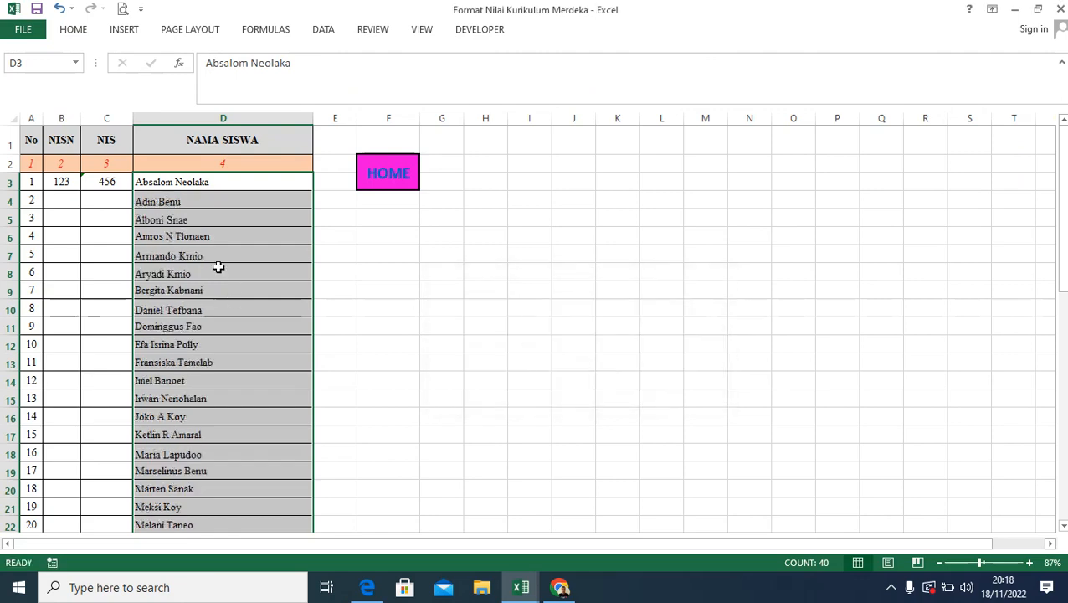
pyautogui.scroll(-8, 210, 329)
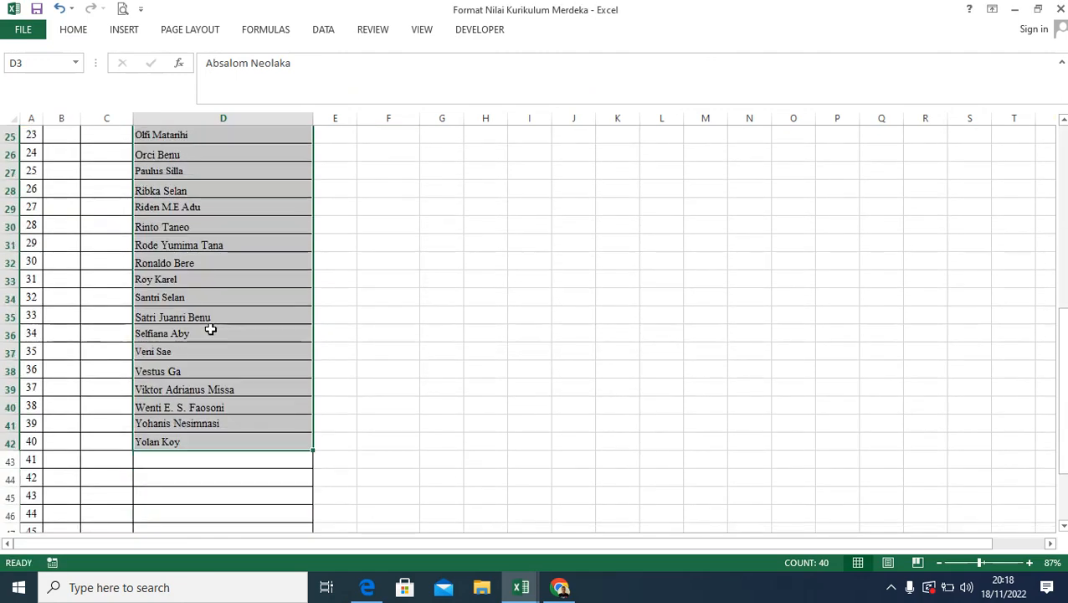
pyautogui.scroll(3, 210, 330)
pyautogui.scroll(5, 210, 329)
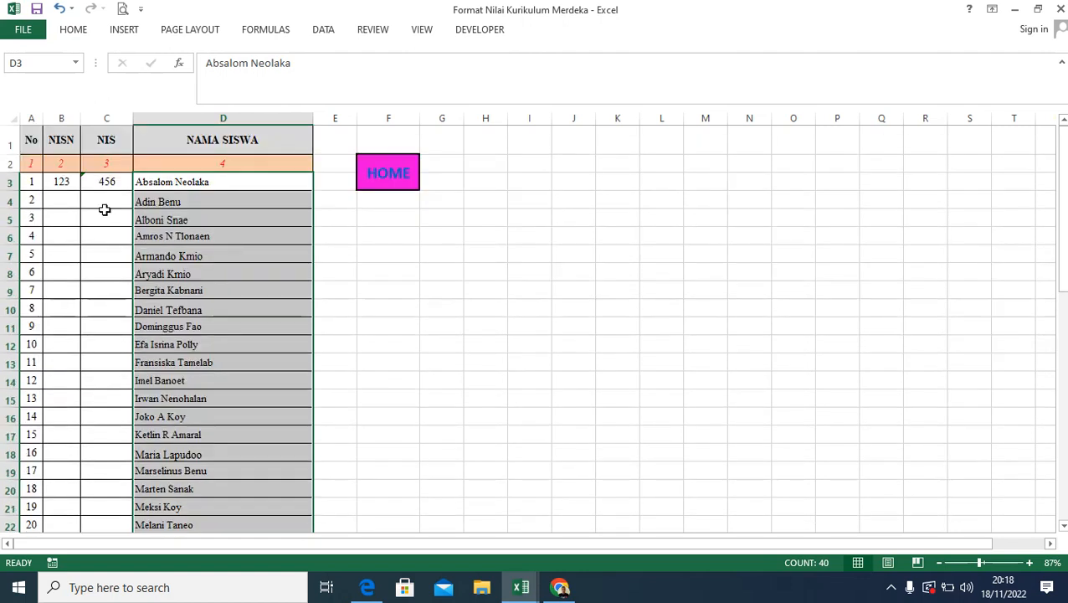
# Enter the formula =B3+1 in cell B4 of the NISN column
pyautogui.click(58, 181)
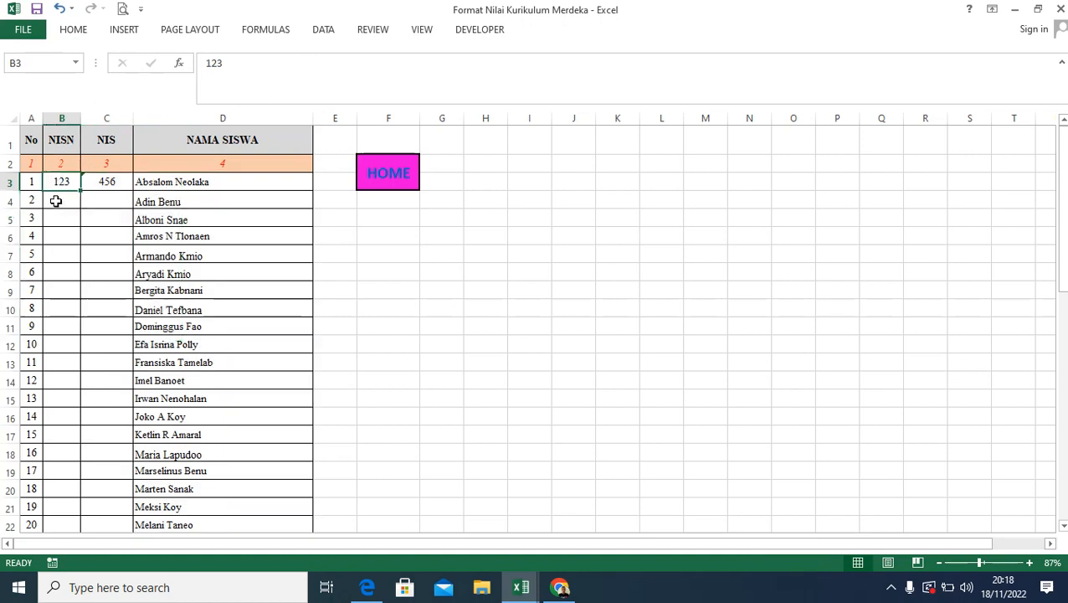
pyautogui.click(56, 201)
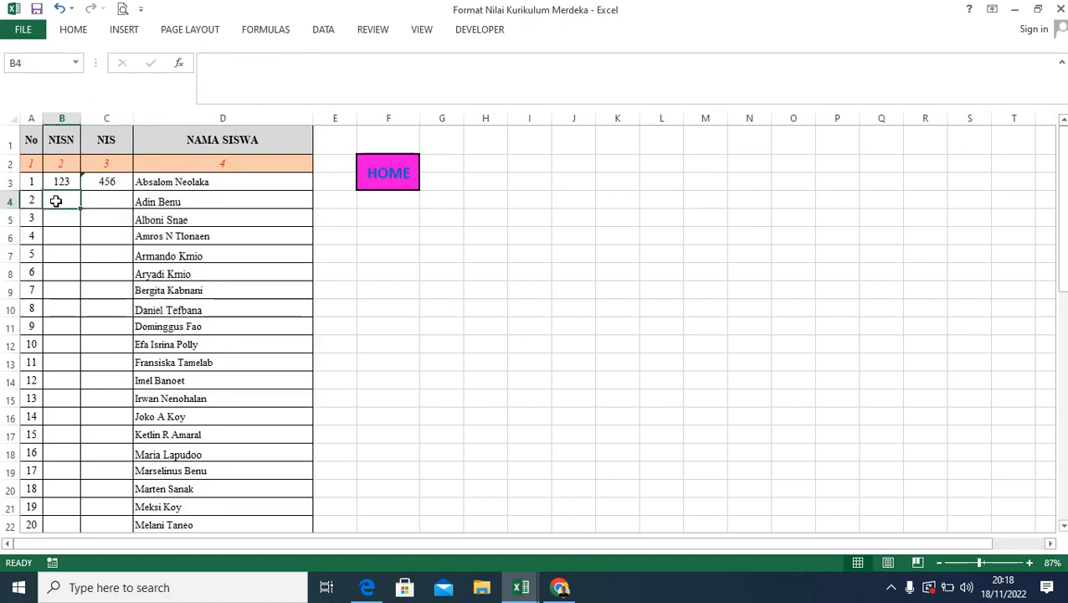
pyautogui.write('=')
pyautogui.click(56, 181)
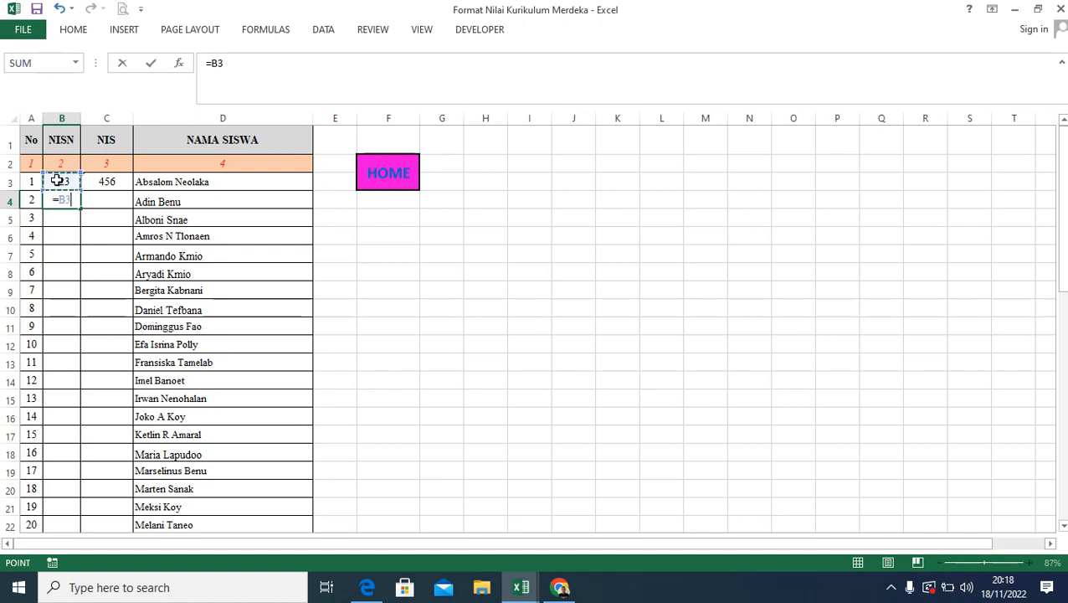
pyautogui.write('+1')
pyautogui.press('Return')
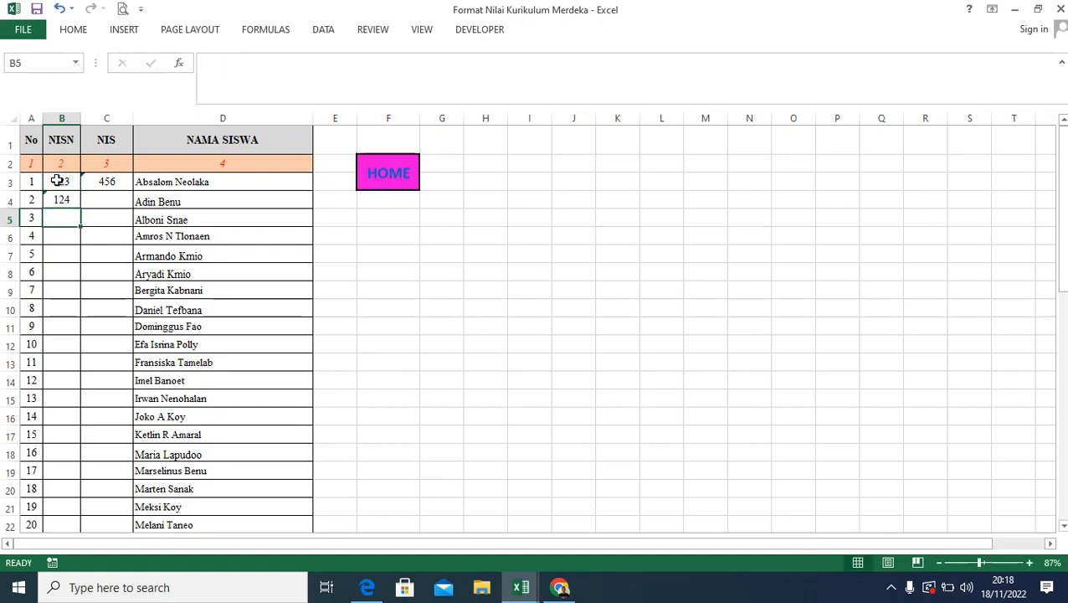
# Fill the NISN formula from B4 down to B42
pyautogui.click(58, 198)
pyautogui.moveTo(83, 210); pyautogui.dragTo(81, 391)
pyautogui.scroll(9, 95, 362)
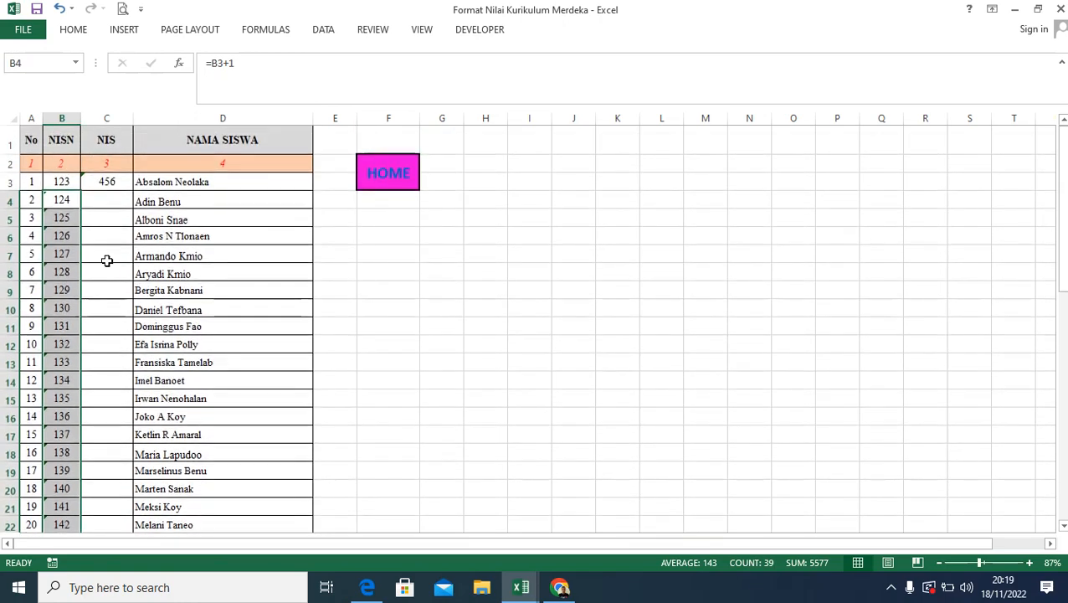
# Enter =C3+1 in cell C4 of the NIS column
pyautogui.click(107, 181)
pyautogui.click(106, 199)
pyautogui.write('=')
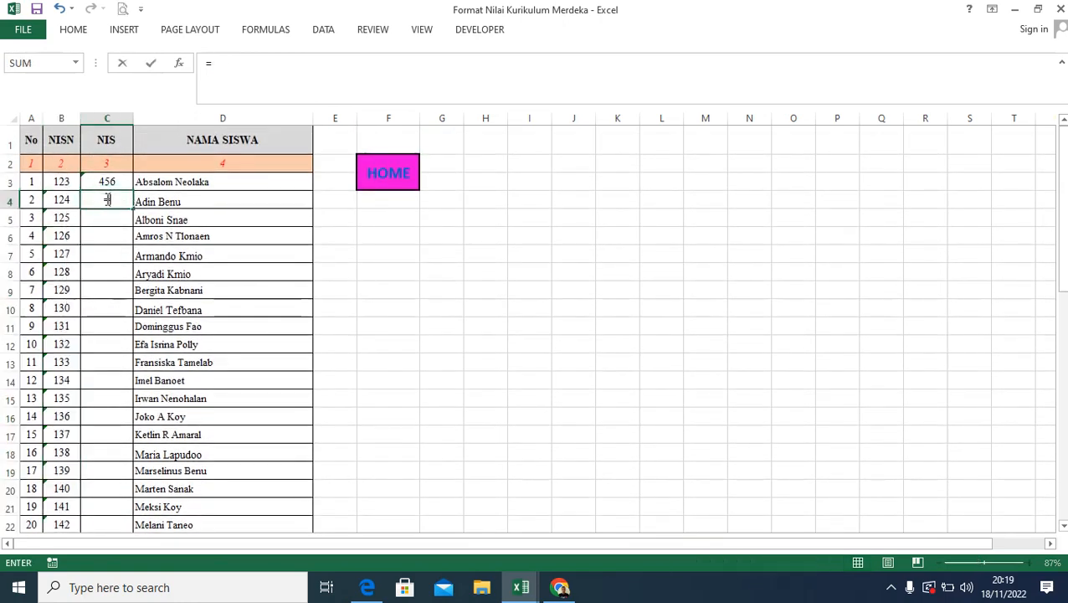
pyautogui.click(101, 182)
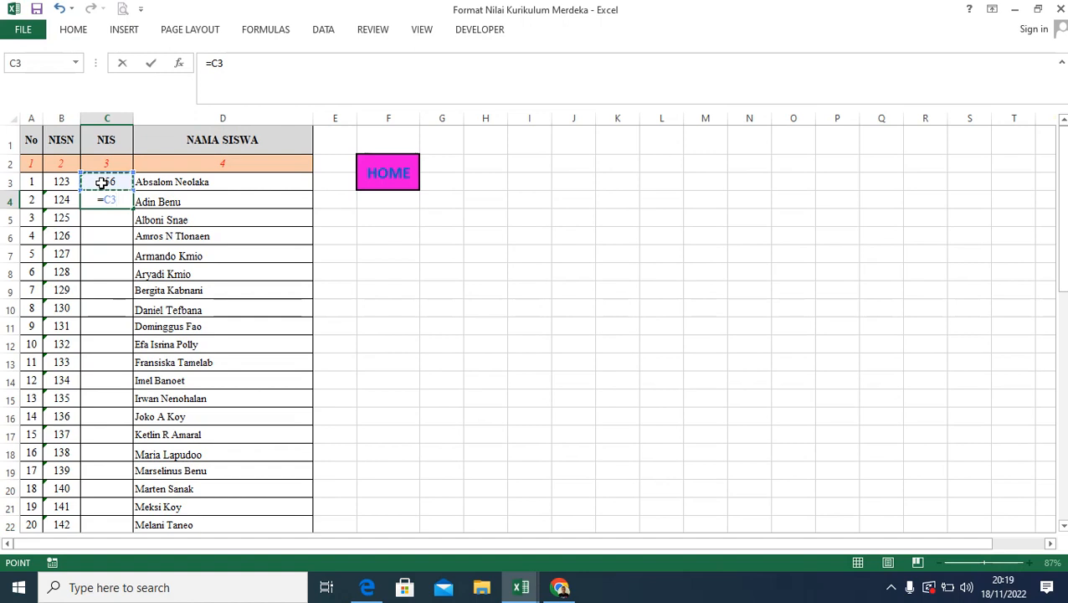
pyautogui.write('+1')
pyautogui.press('Return')
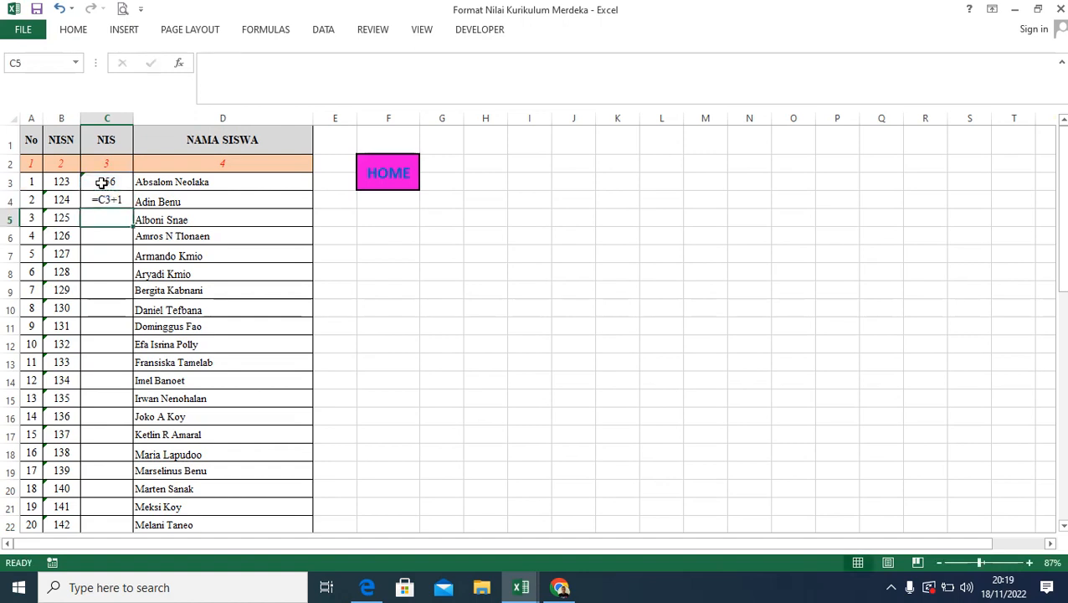
# Try replacing the contents of cell C4 in the NIS column with the formula =C3+1
pyautogui.click(118, 200)
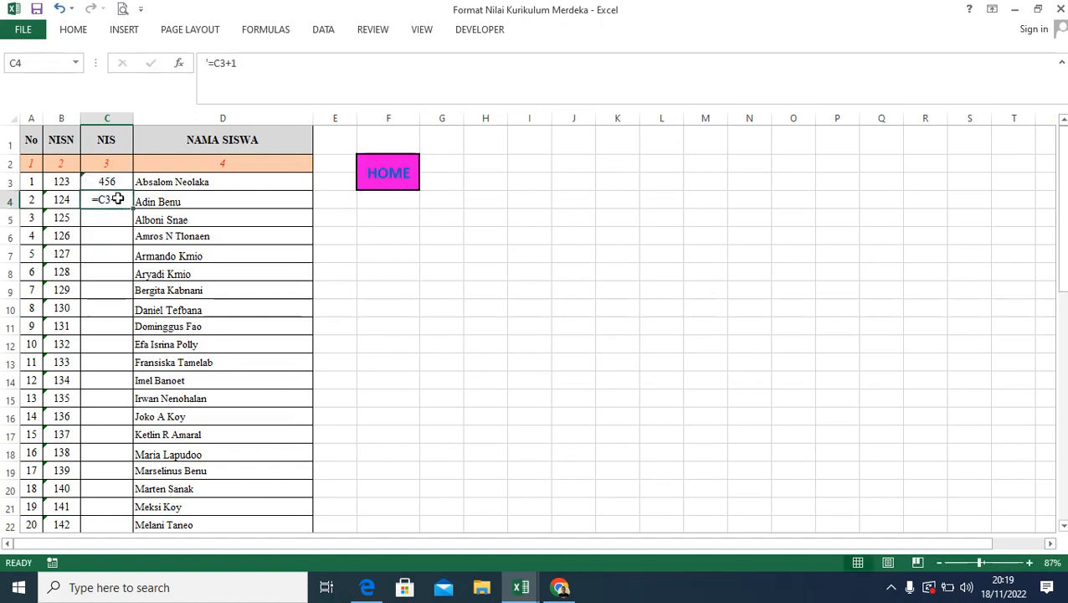
pyautogui.doubleClick(118, 199)
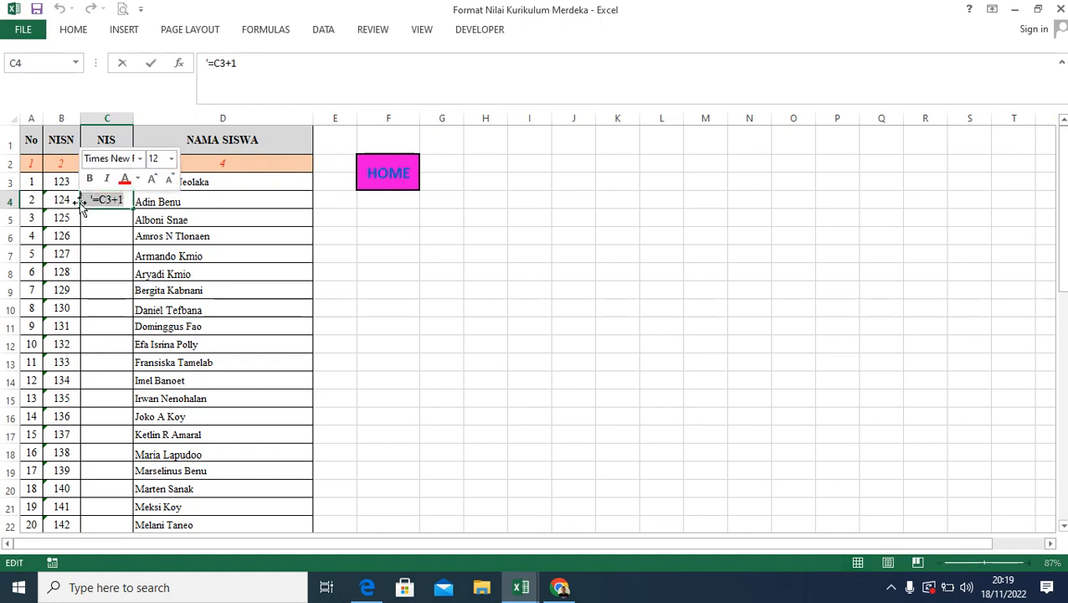
pyautogui.write('=')
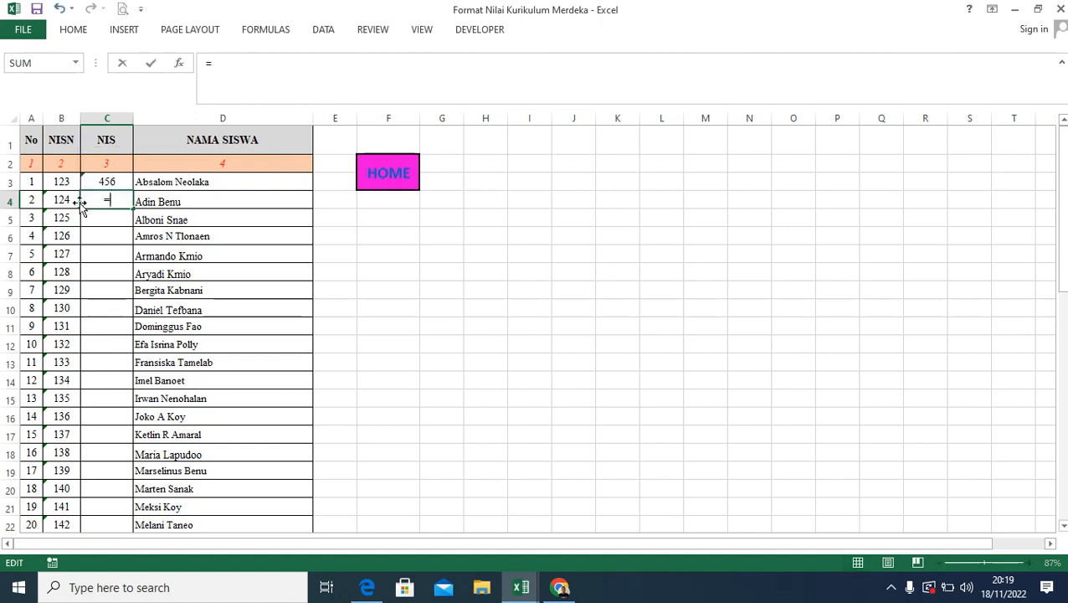
pyautogui.click(87, 183)
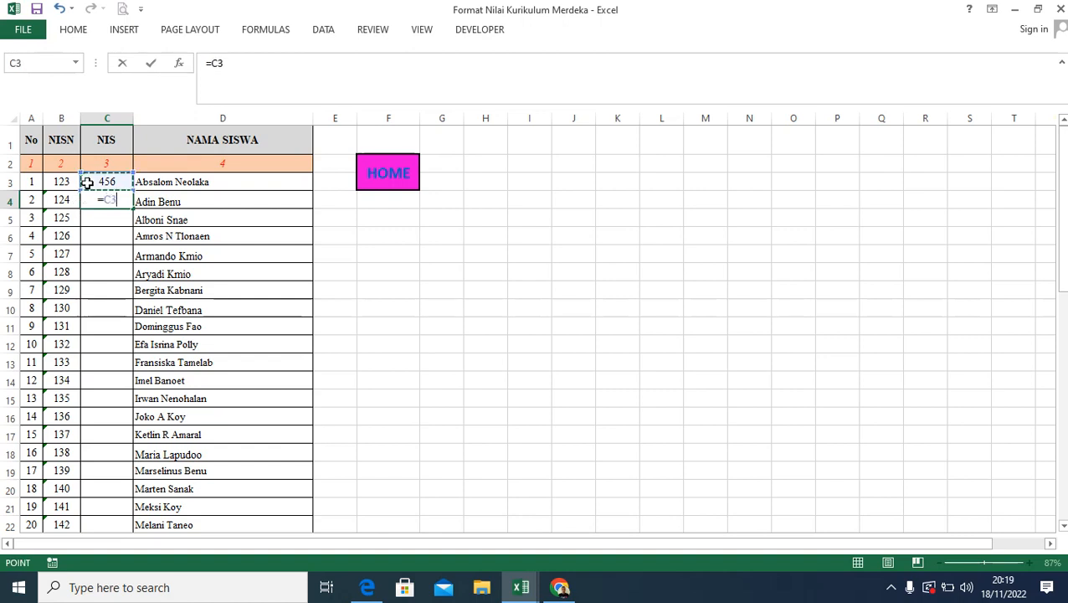
pyautogui.write('+1')
pyautogui.press('Return')
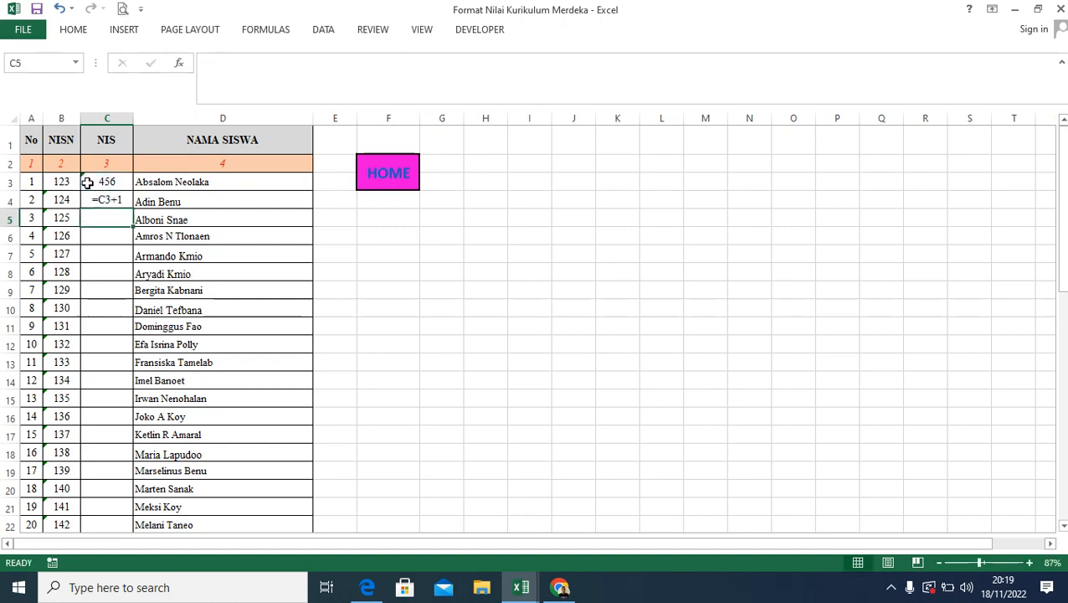
# Check the entry in cell C3 and try to remove the leading apostrophe from the formula in C4
pyautogui.click(102, 201)
pyautogui.click(106, 181)
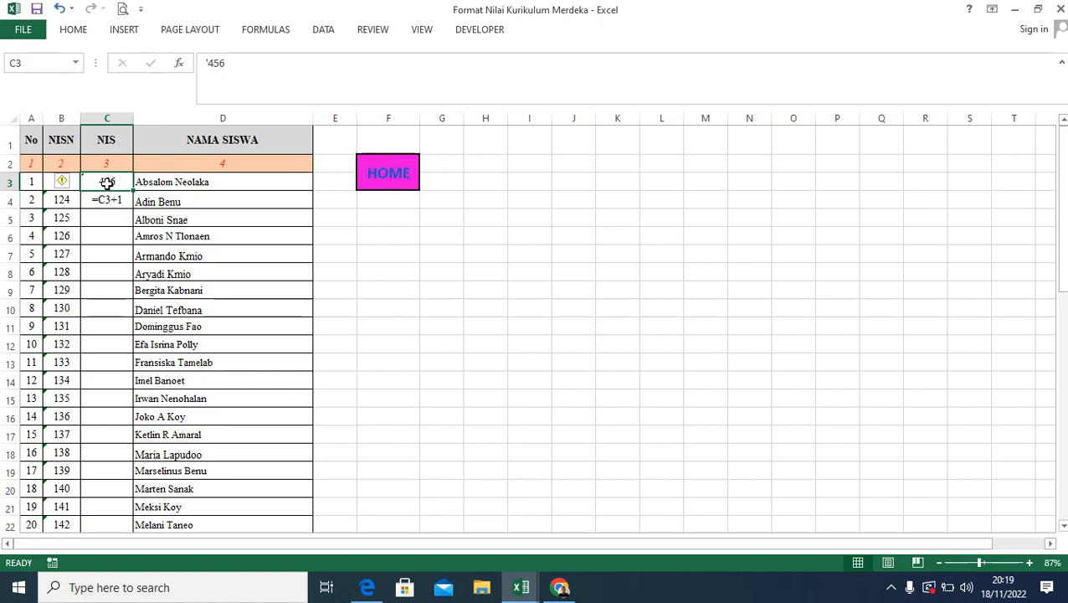
pyautogui.doubleClick(102, 178)
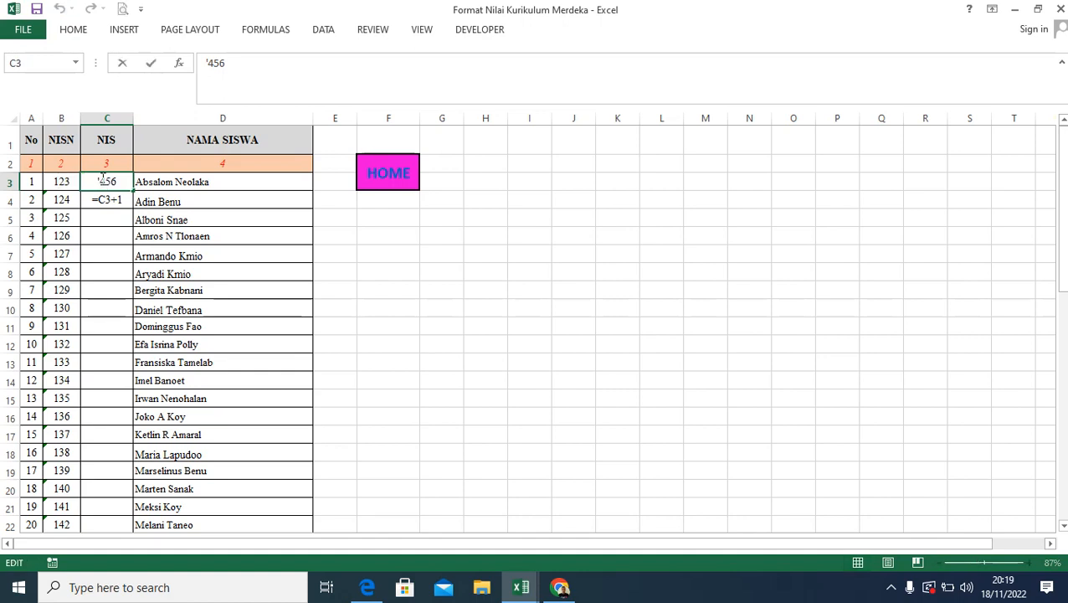
pyautogui.press('Return')
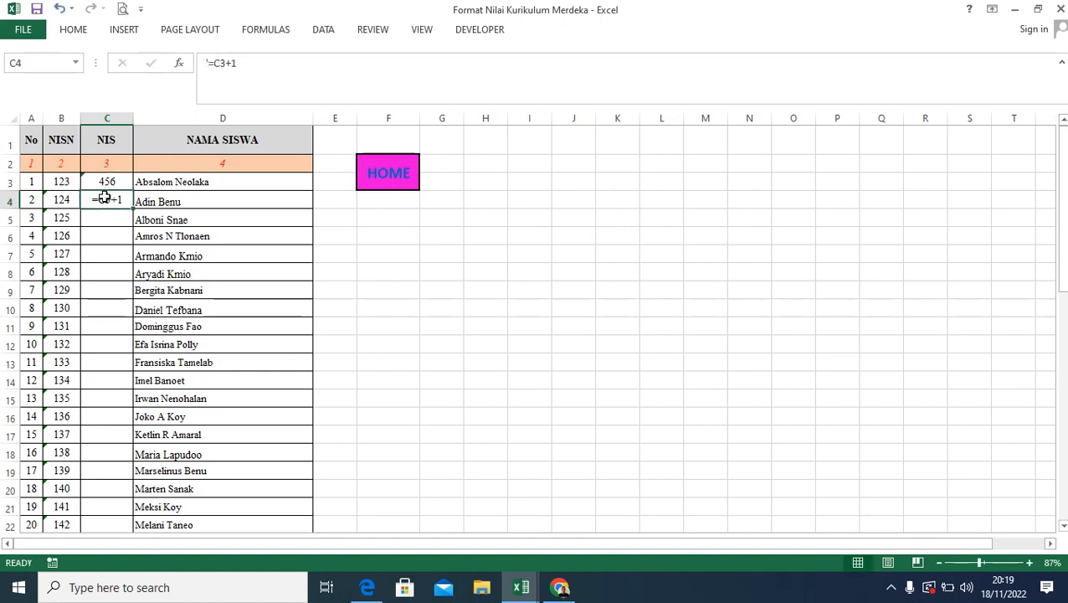
pyautogui.doubleClick(103, 198)
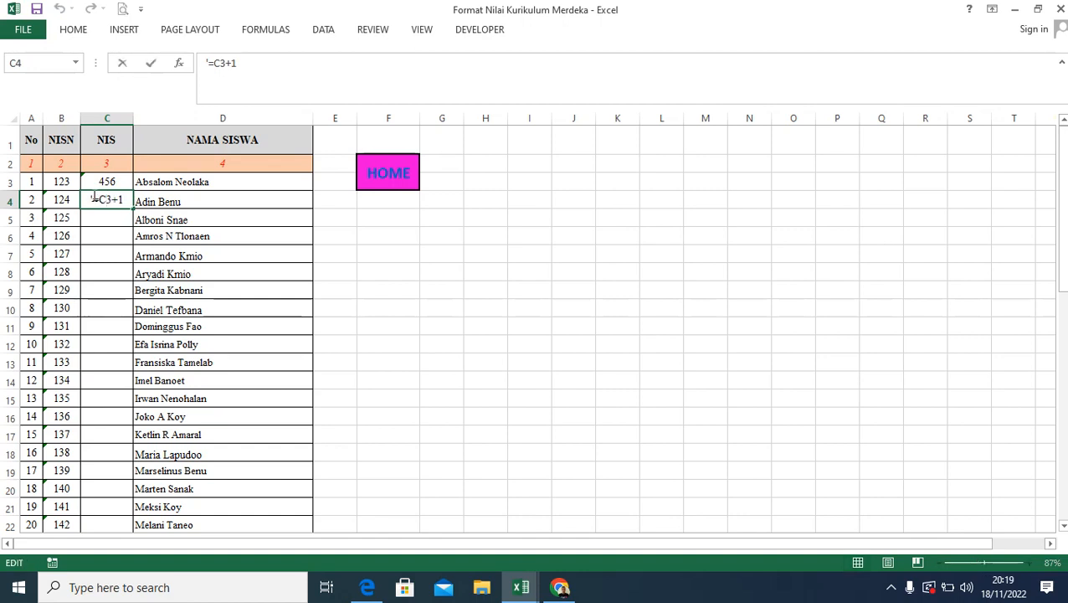
pyautogui.press('BackSpace')
pyautogui.click(93, 195)
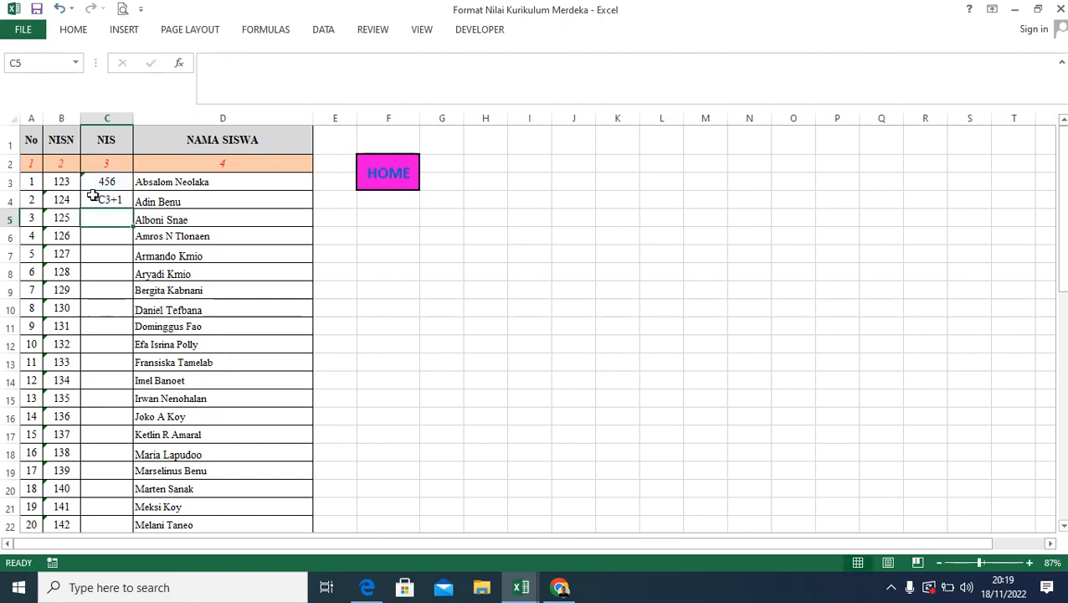
# Set the number format of cell C3 in the NIS column to Number
pyautogui.click(106, 183)
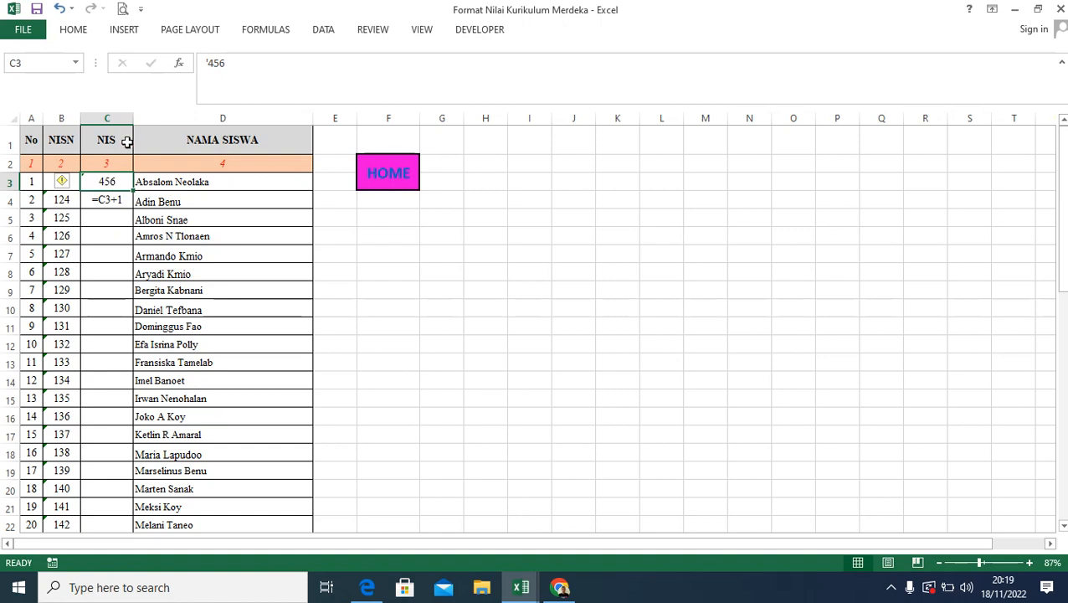
pyautogui.click(75, 31)
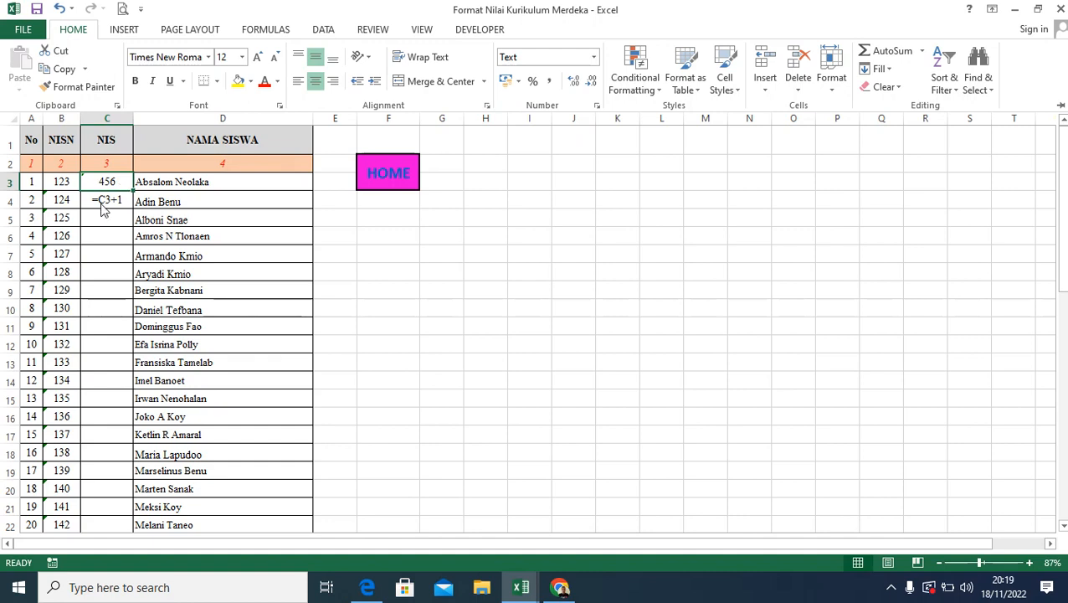
pyautogui.click(595, 58)
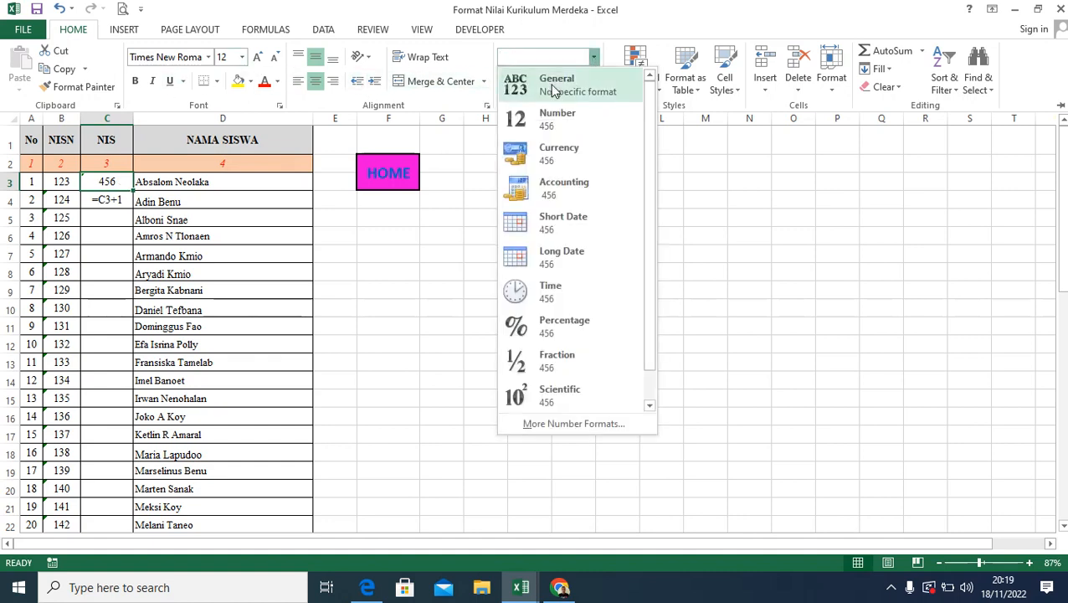
pyautogui.click(553, 121)
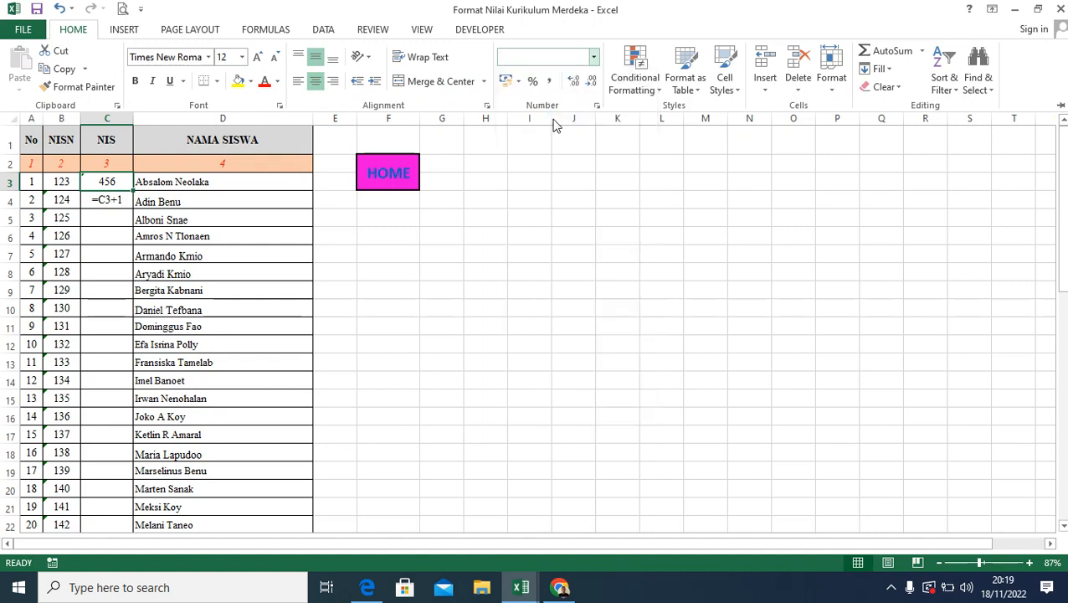
# Re-enter the first student's NIS number in cell C3 without the leading apostrophe
pyautogui.click(106, 185)
pyautogui.doubleClick(106, 182)
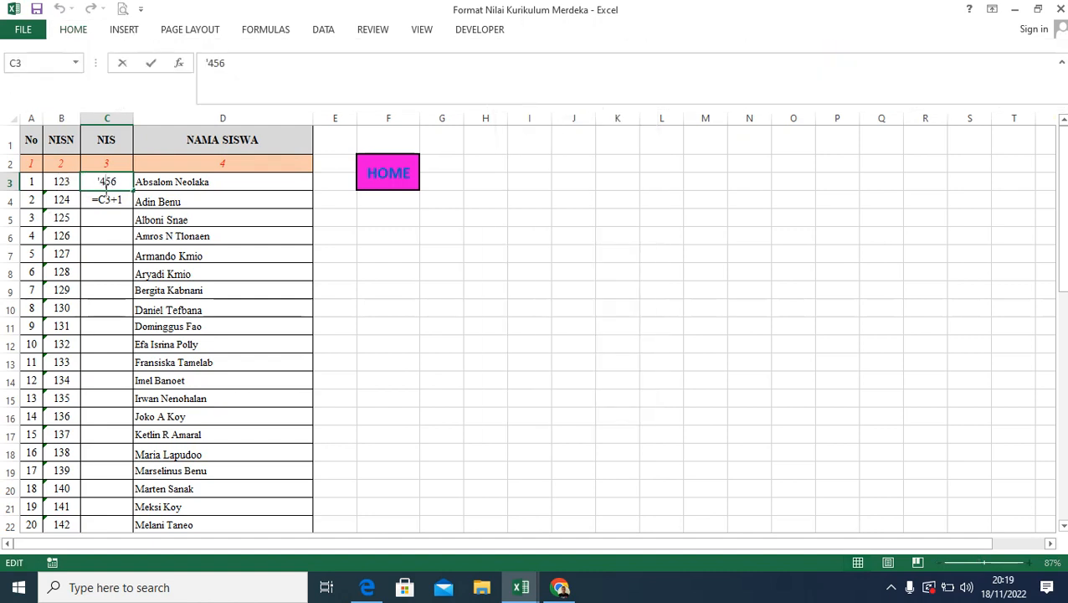
pyautogui.click(107, 210)
pyautogui.click(107, 179)
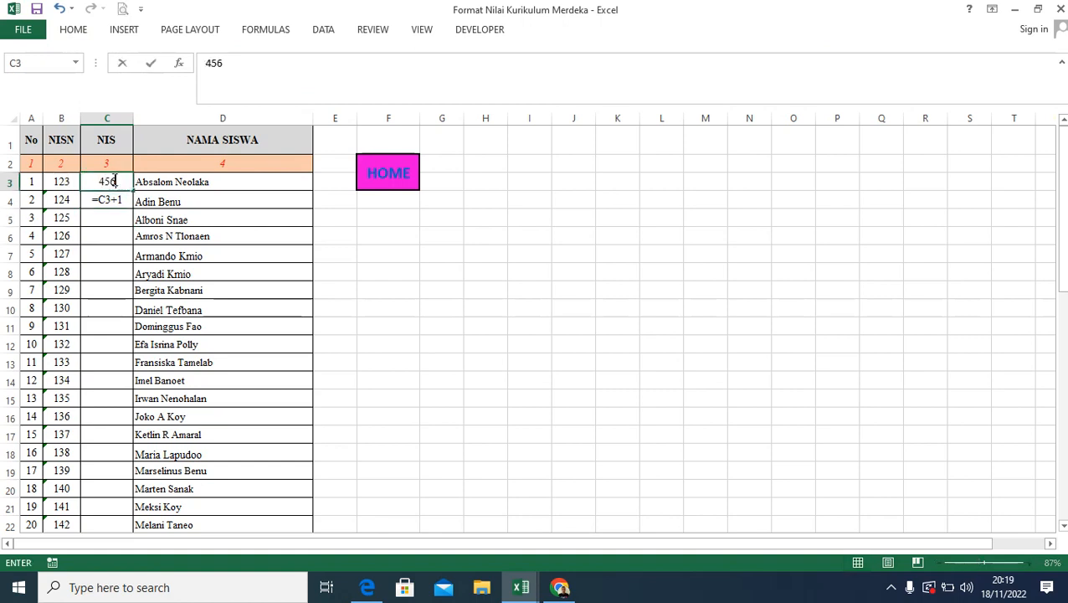
pyautogui.press('Down')
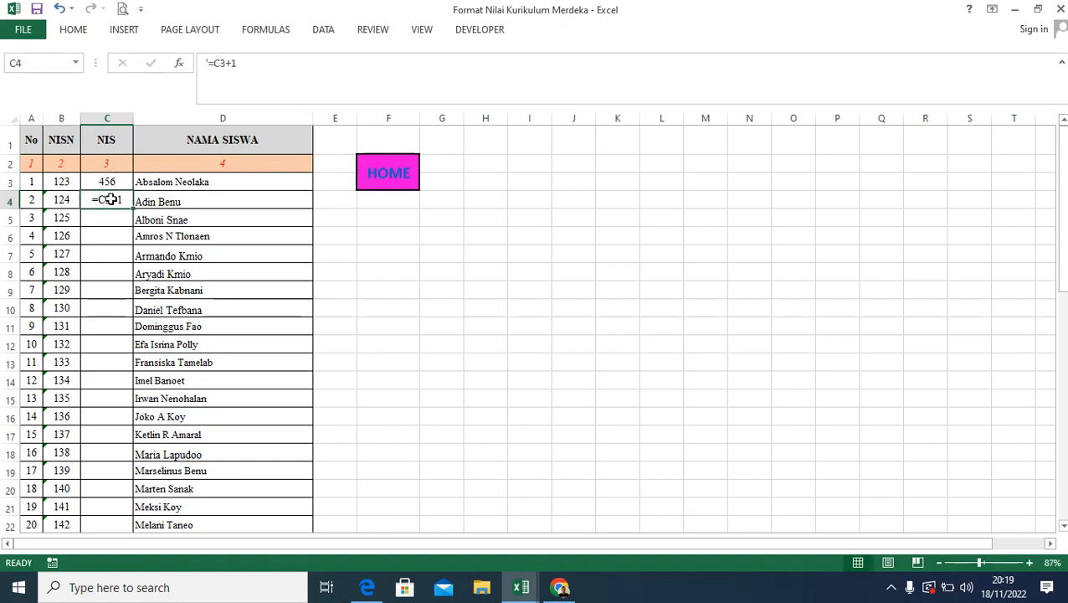
pyautogui.write('=')
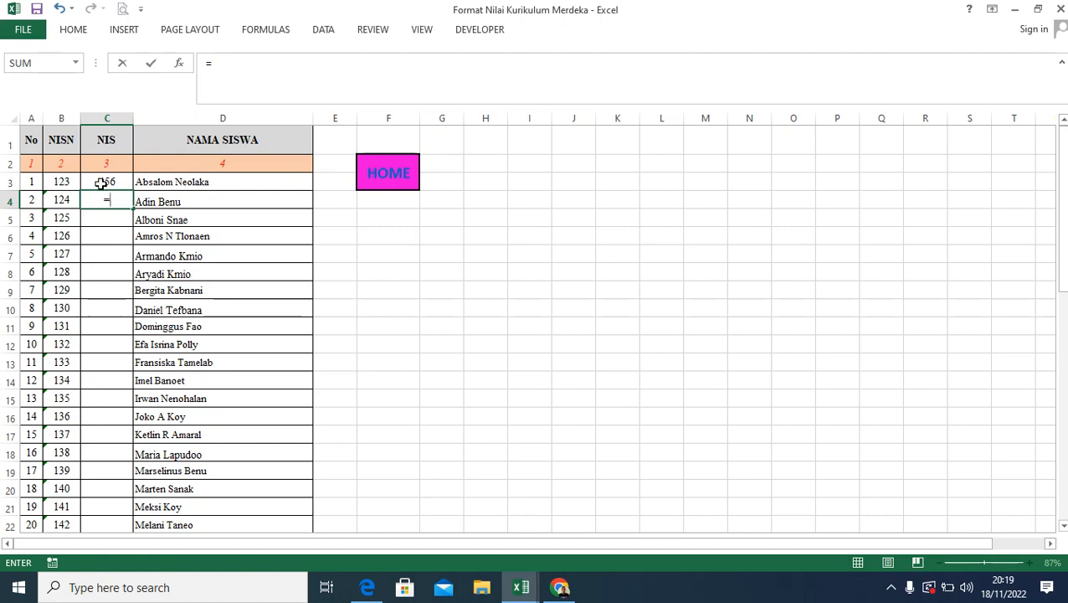
pyautogui.click(101, 183)
pyautogui.write('+1')
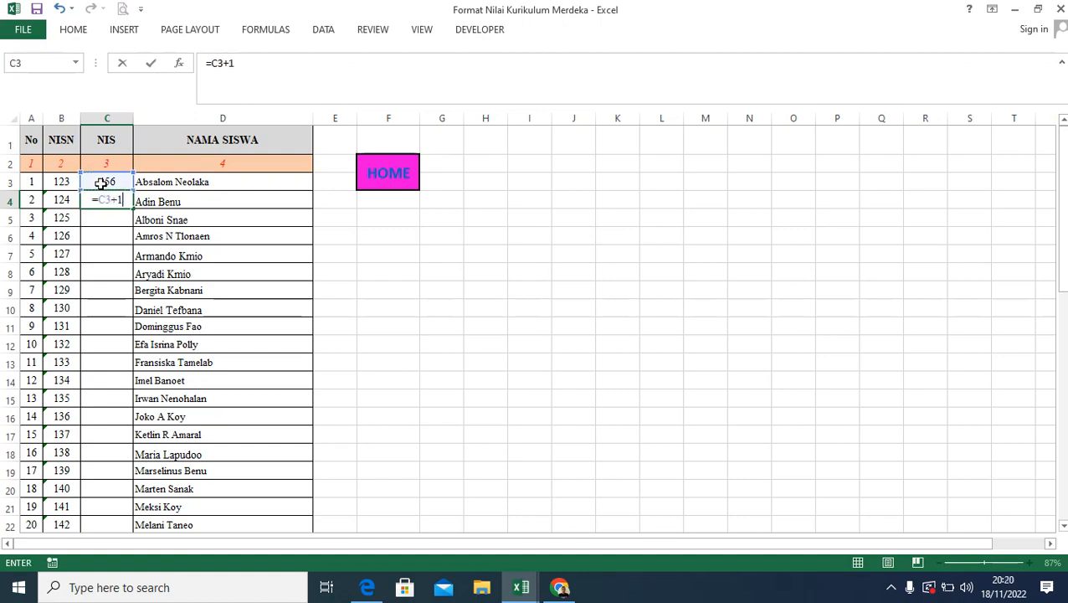
pyautogui.press('Escape')
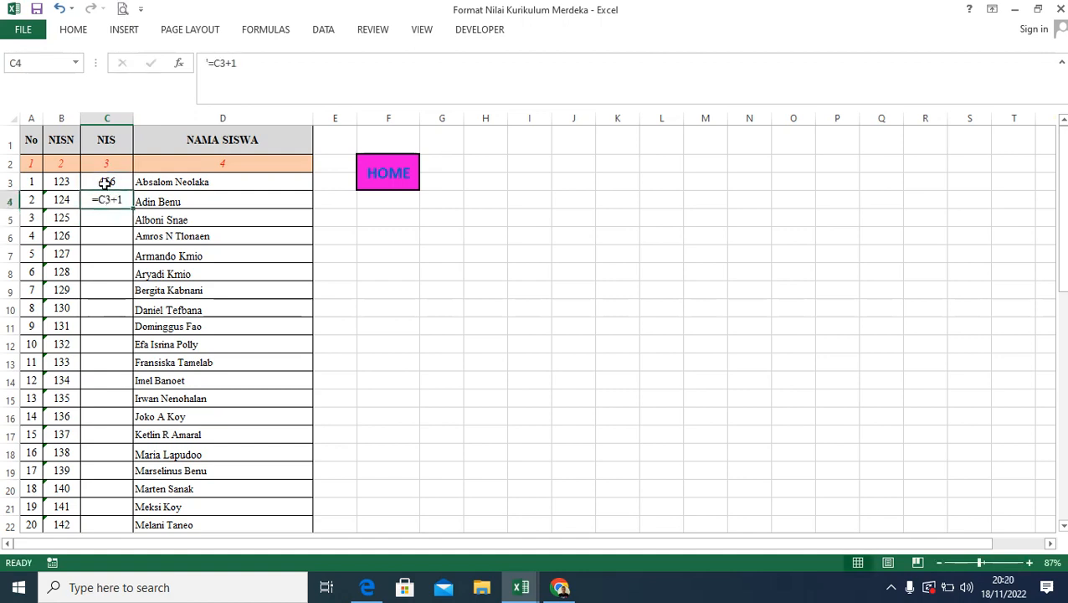
# Fill cell C3 down into C4 and replace the contents of C4 with the formula =C3+1
pyautogui.click(105, 182)
pyautogui.moveTo(133, 192); pyautogui.dragTo(132, 202)
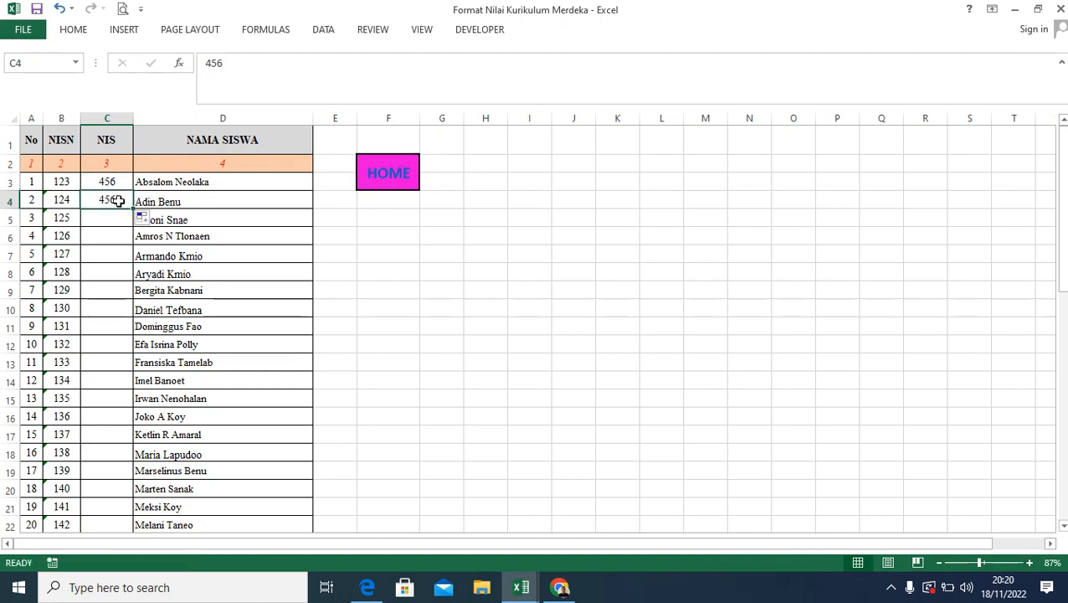
pyautogui.write('=')
pyautogui.click(109, 182)
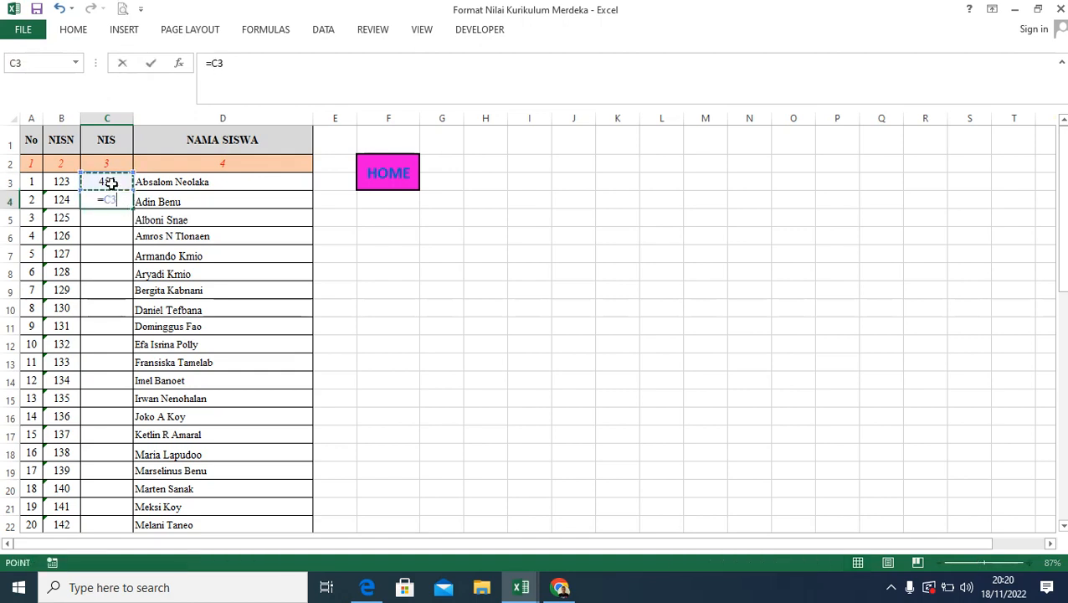
pyautogui.write('+1')
pyautogui.press('Return')
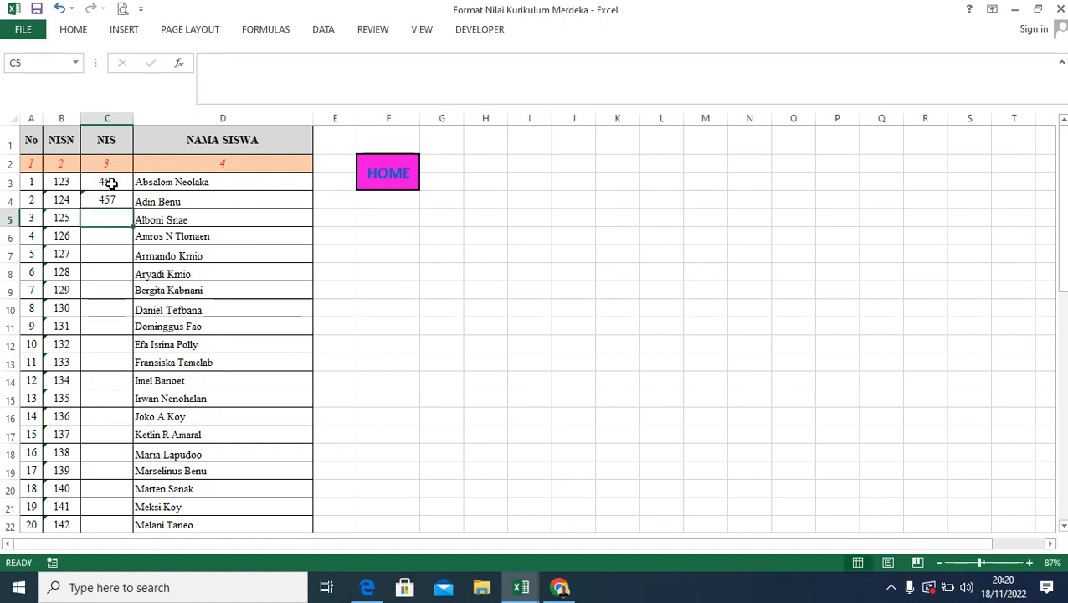
# Fill the NIS formula from C4 down to C42, the row of the last listed student
pyautogui.click(123, 202)
pyautogui.moveTo(132, 208); pyautogui.dragTo(119, 373)
pyautogui.scroll(-2, 134, 352)
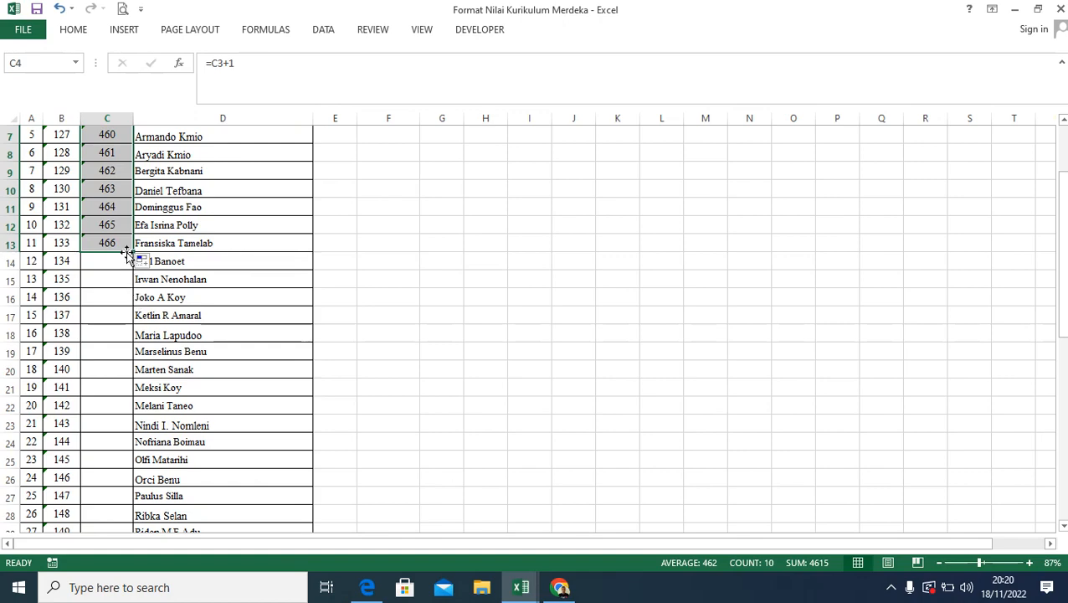
pyautogui.moveTo(133, 252); pyautogui.dragTo(107, 432)
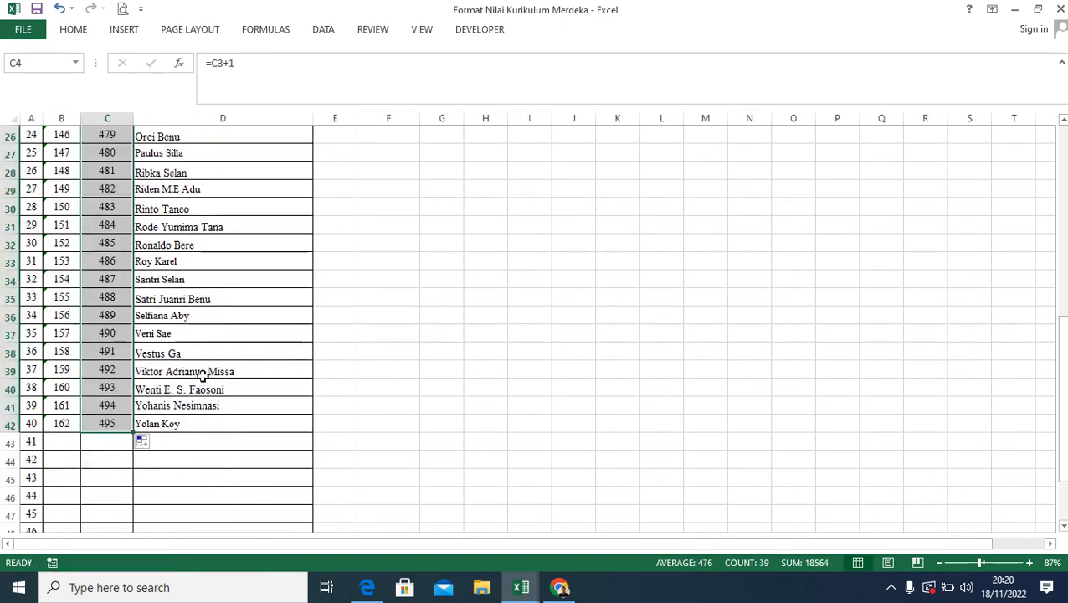
pyautogui.scroll(8, 154, 381)
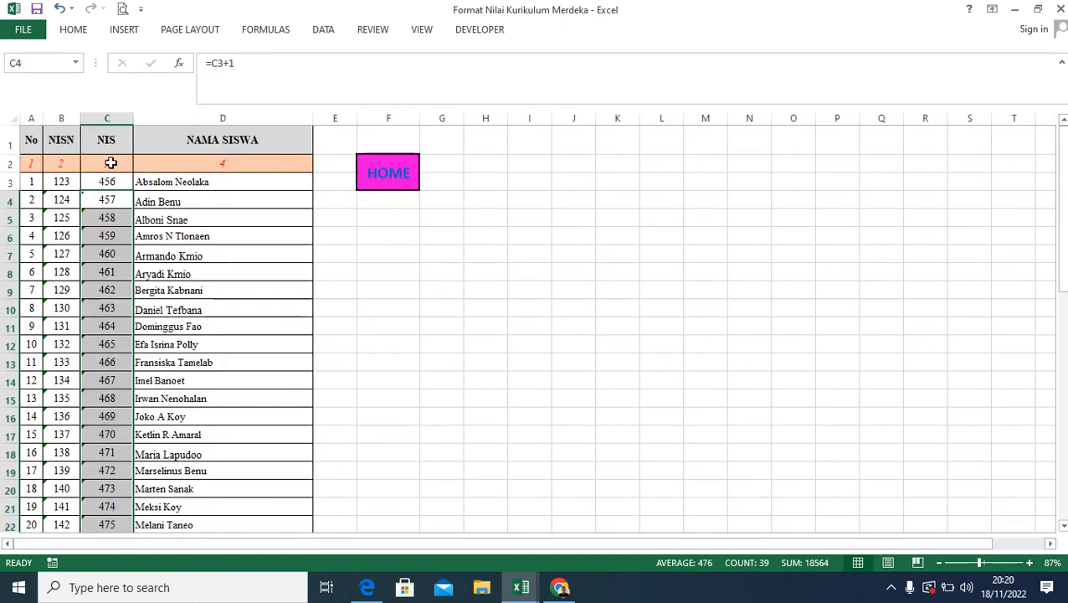
pyautogui.click(219, 201)
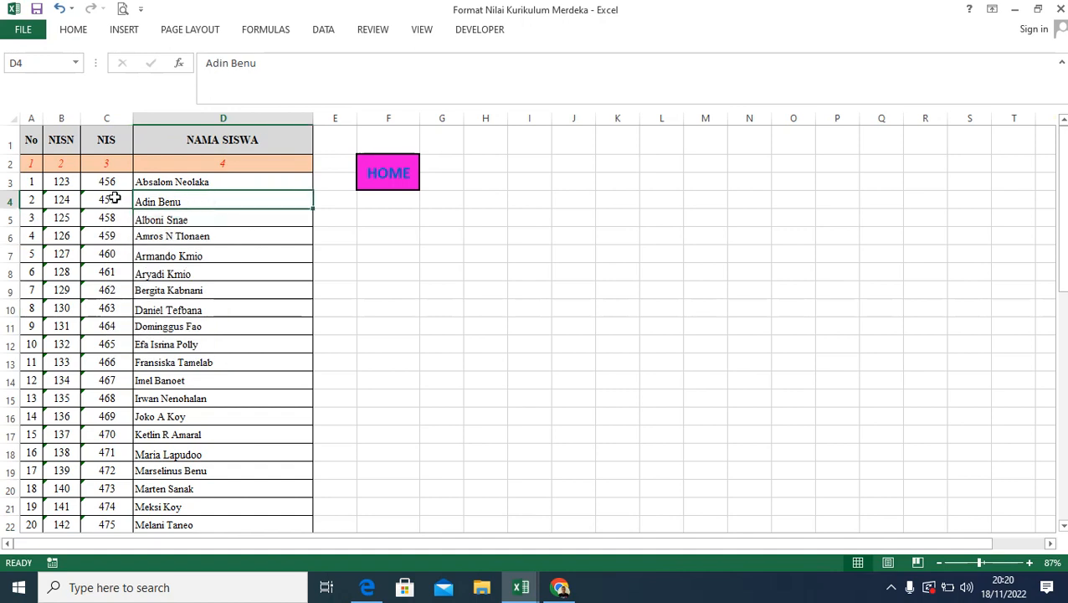
# Open the Tujuan Pembelajaran sheet from the workbook's home page and examine its Lingkup Materi, Kode ATP and Tujuan Pembelajaran cells
pyautogui.click(400, 179)
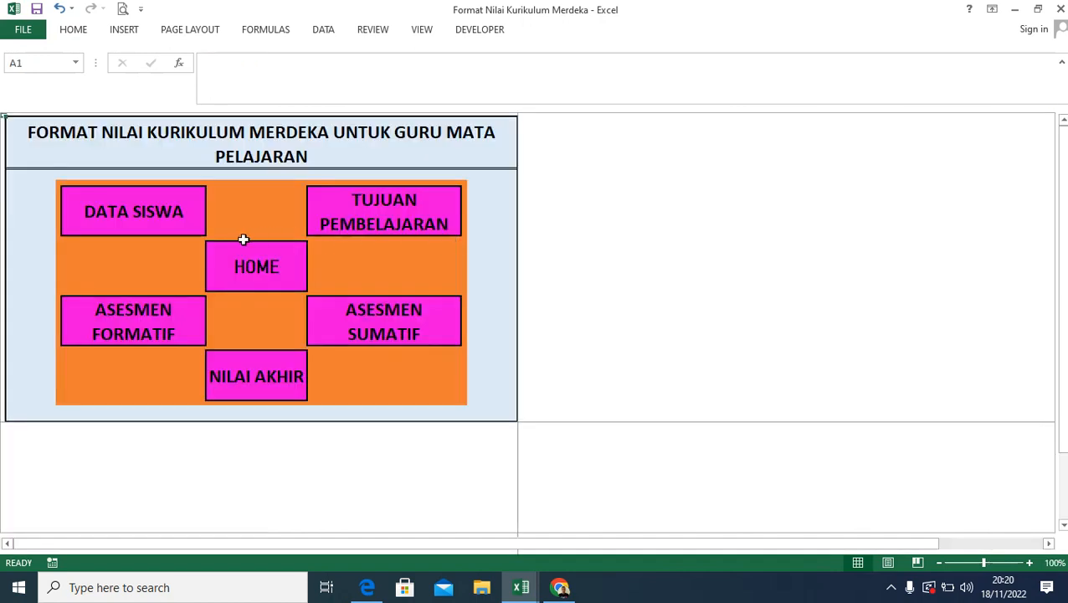
pyautogui.click(381, 202)
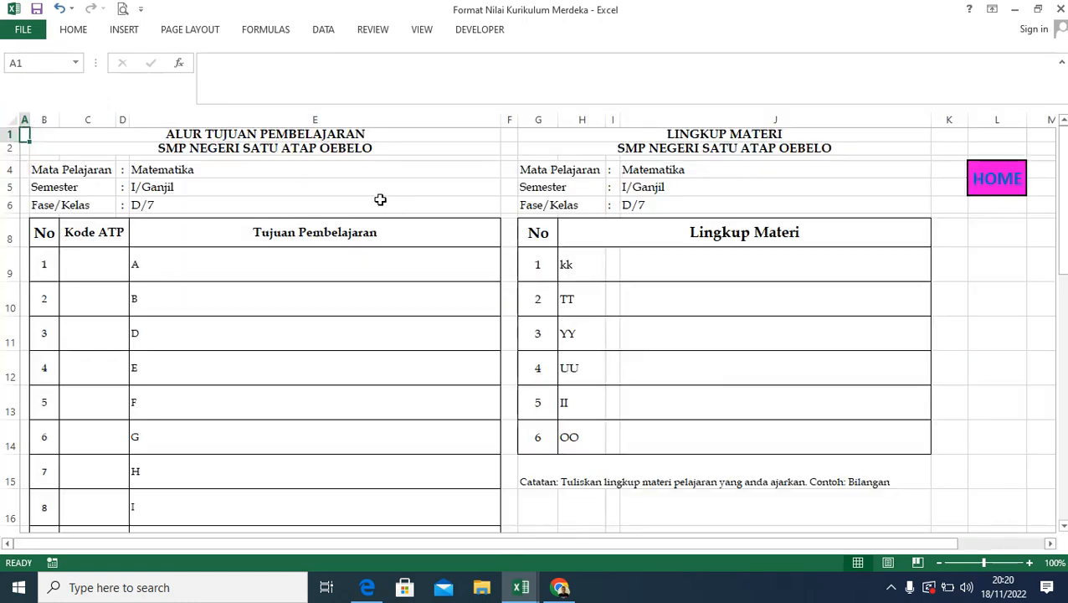
pyautogui.click(269, 239)
pyautogui.click(800, 231)
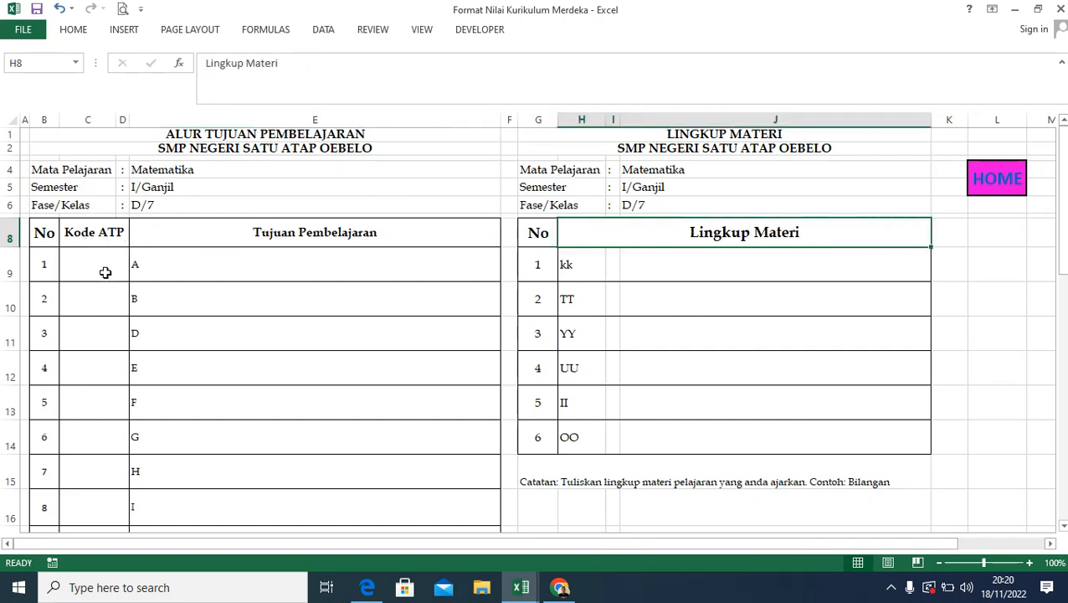
pyautogui.click(81, 264)
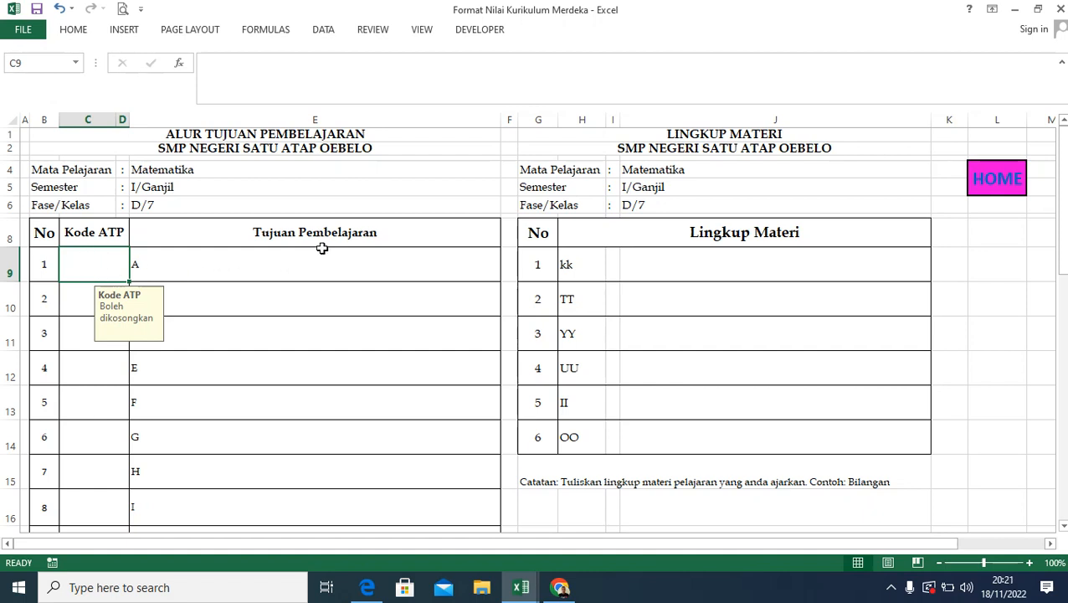
pyautogui.click(272, 267)
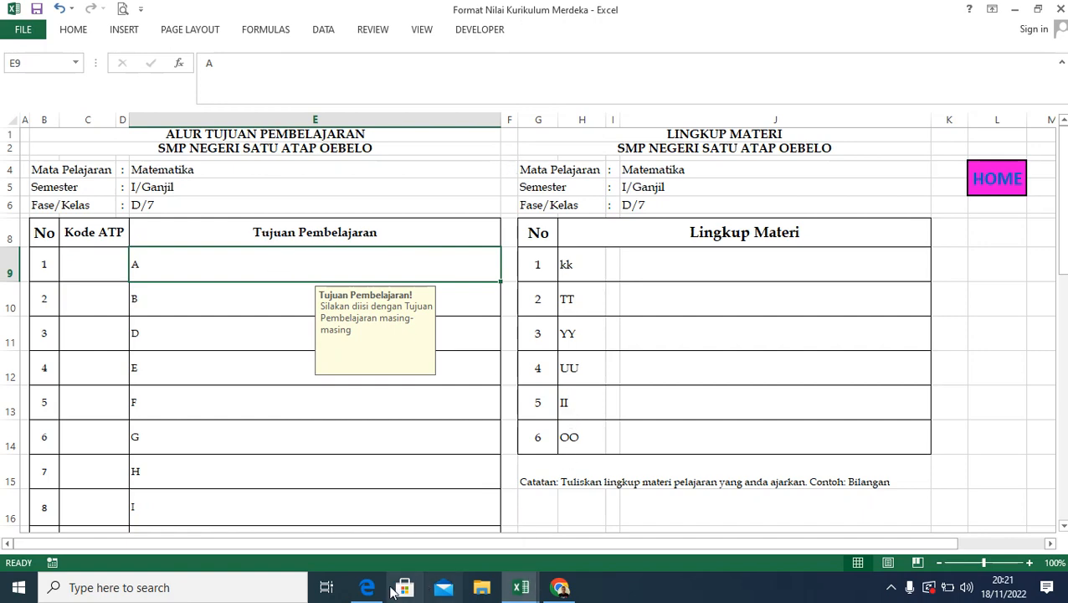
# Switch to the mathematics ATP PDF in Edge and examine the Tujuan Pembelajaran table on page 4
pyautogui.click(368, 586)
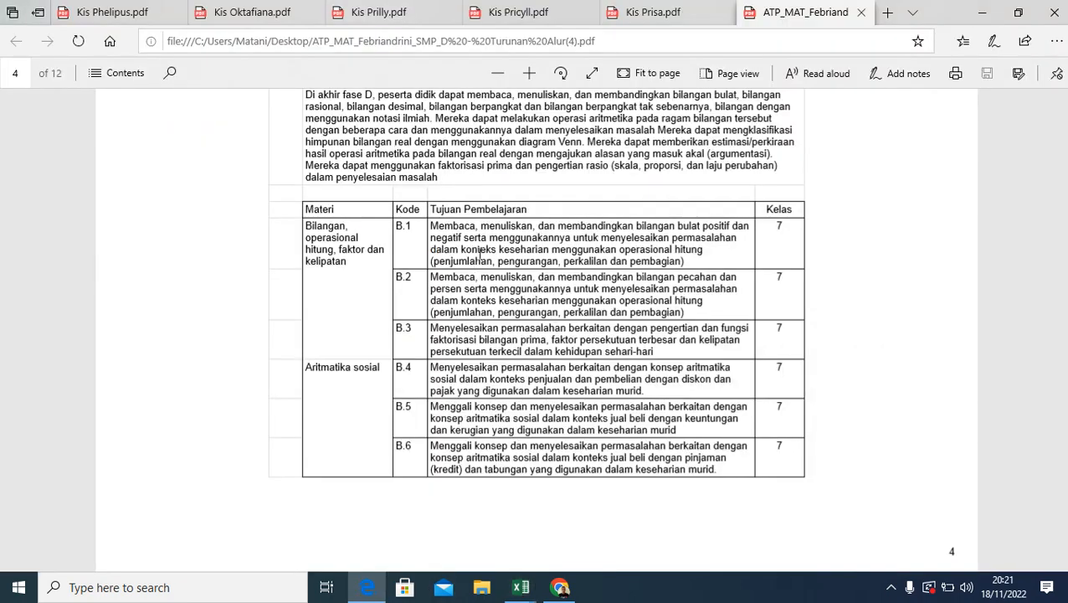
pyautogui.scroll(-1, 484, 293)
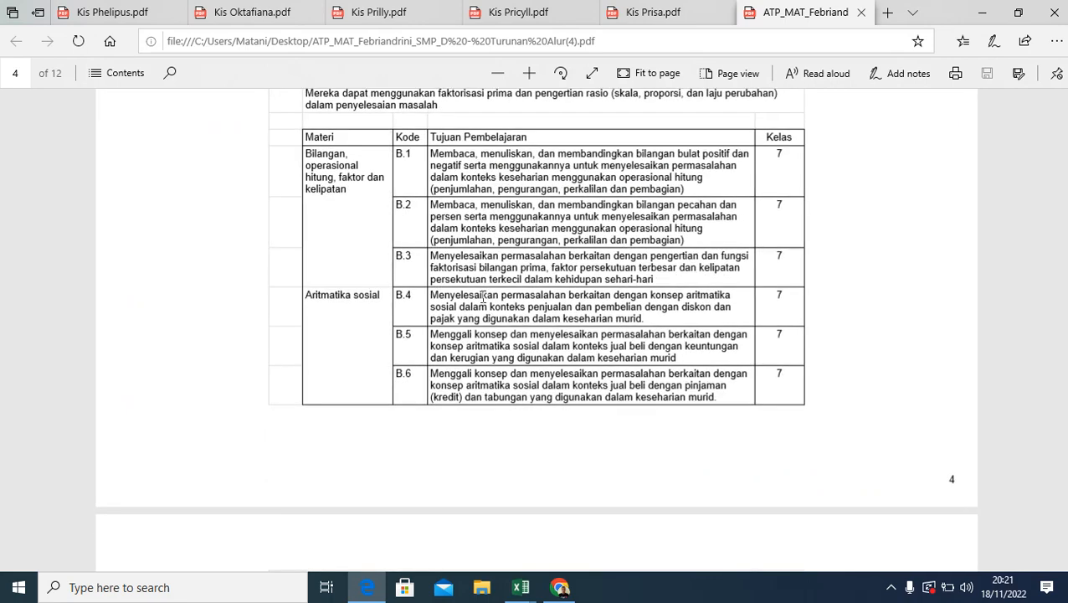
pyautogui.scroll(1, 483, 297)
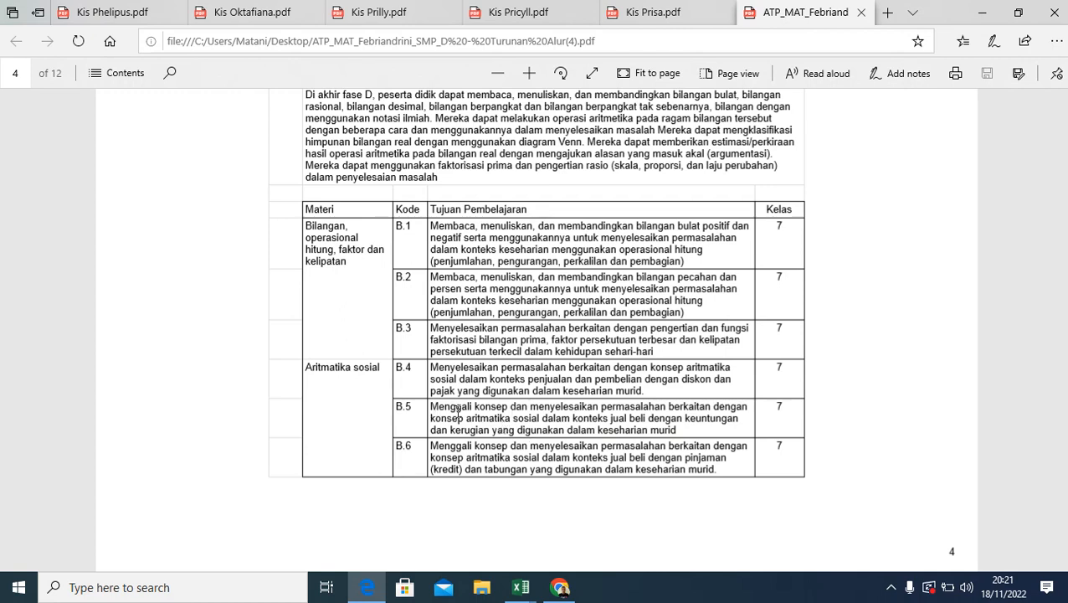
# Copy the B.5 learning objective from the ATP PDF and paste it over the contents of E9 in the Format Nilai Kurikulum Merdeka workbook
pyautogui.moveTo(431, 407); pyautogui.dragTo(653, 428)
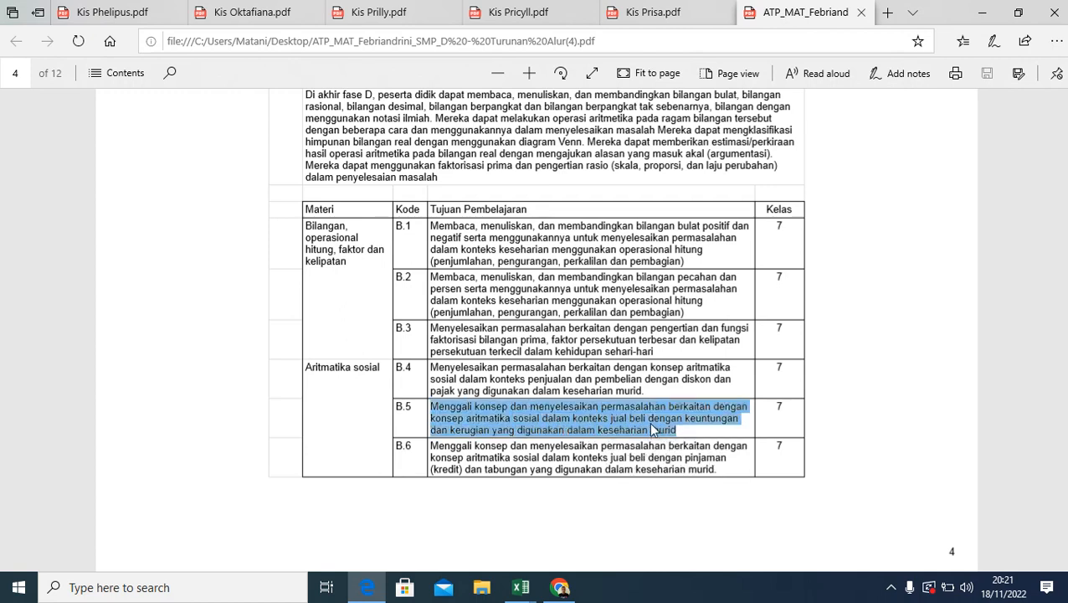
pyautogui.rightClick(653, 429)
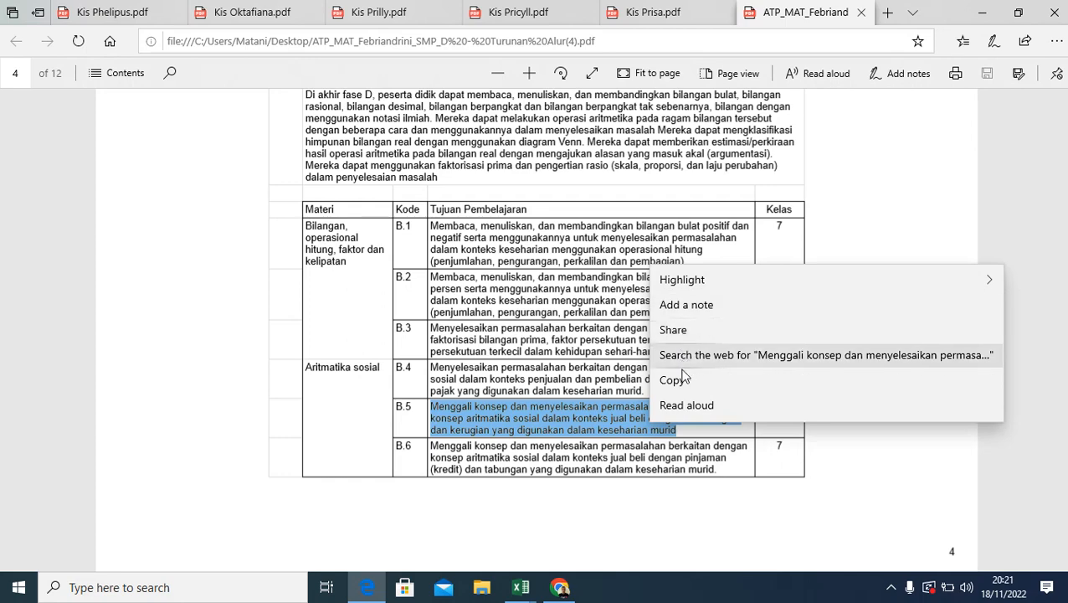
pyautogui.click(678, 380)
pyautogui.moveTo(521, 587)
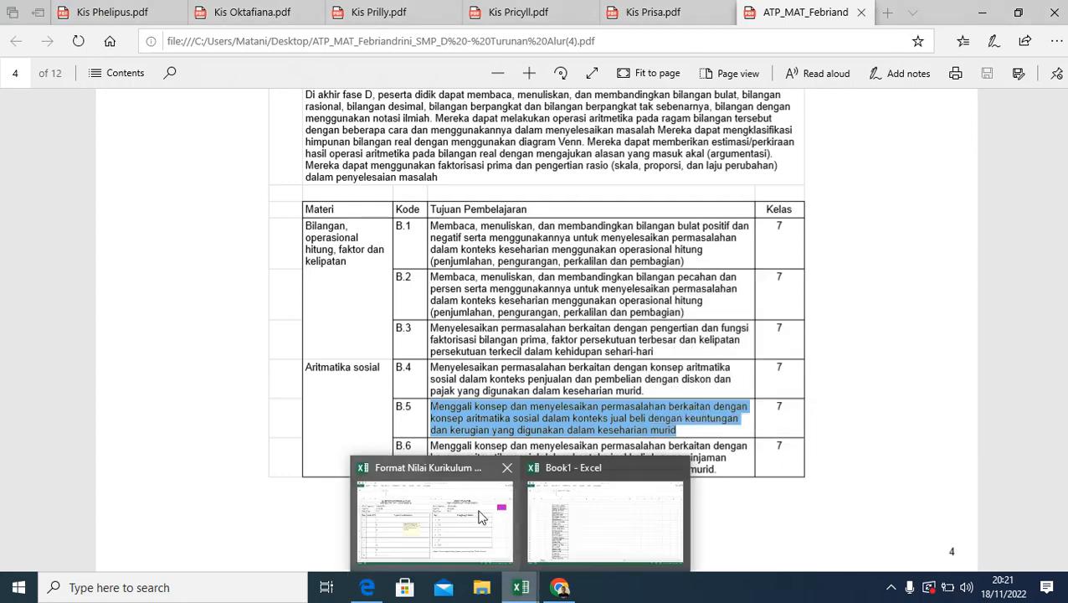
pyautogui.click(481, 517)
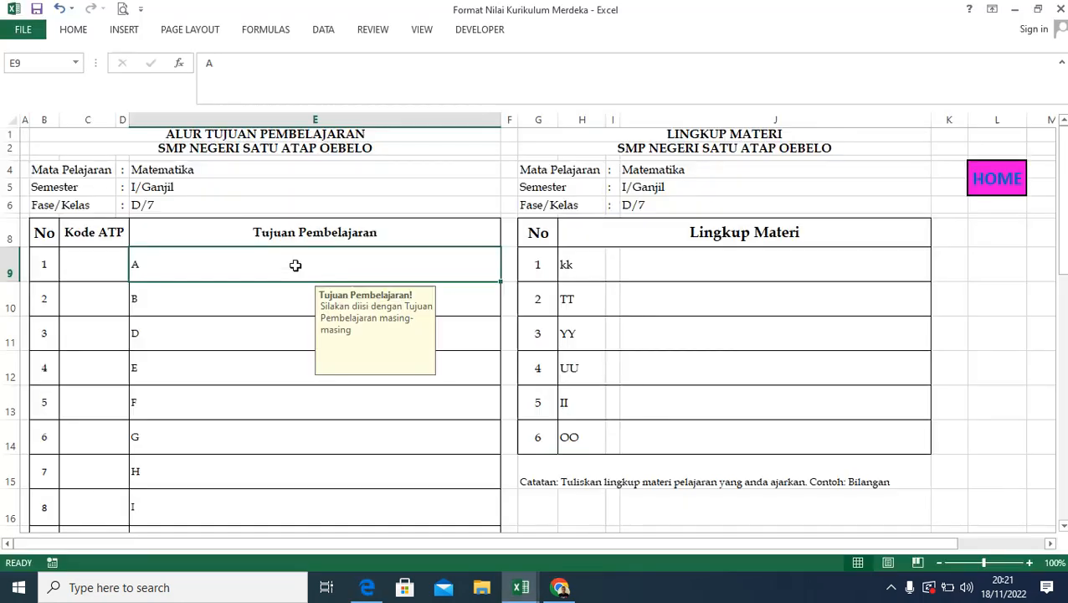
pyautogui.doubleClick(158, 264)
pyautogui.doubleClick(132, 265)
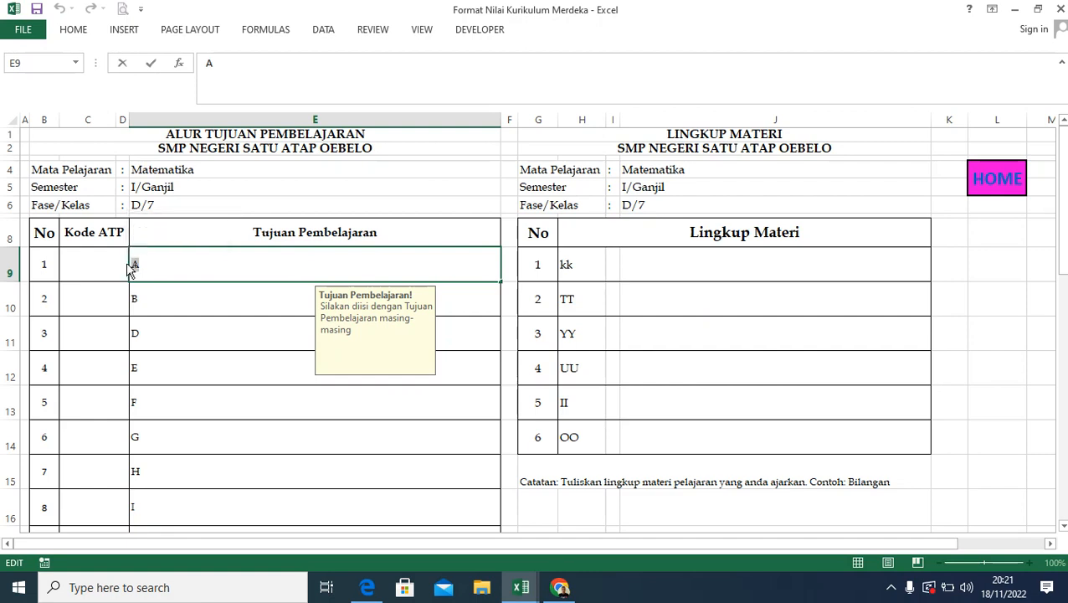
pyautogui.hotkey('ctrl', 'v')
pyautogui.click(201, 325)
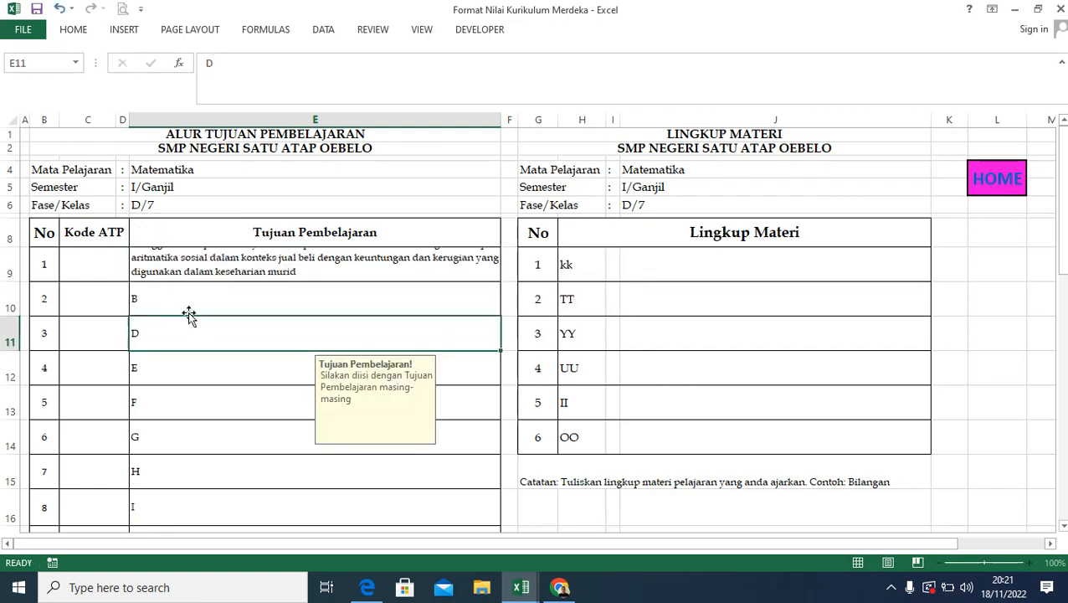
pyautogui.click(147, 258)
# Enter B5 as the Kode ATP of the first learning objective in cell C9
pyautogui.click(100, 256)
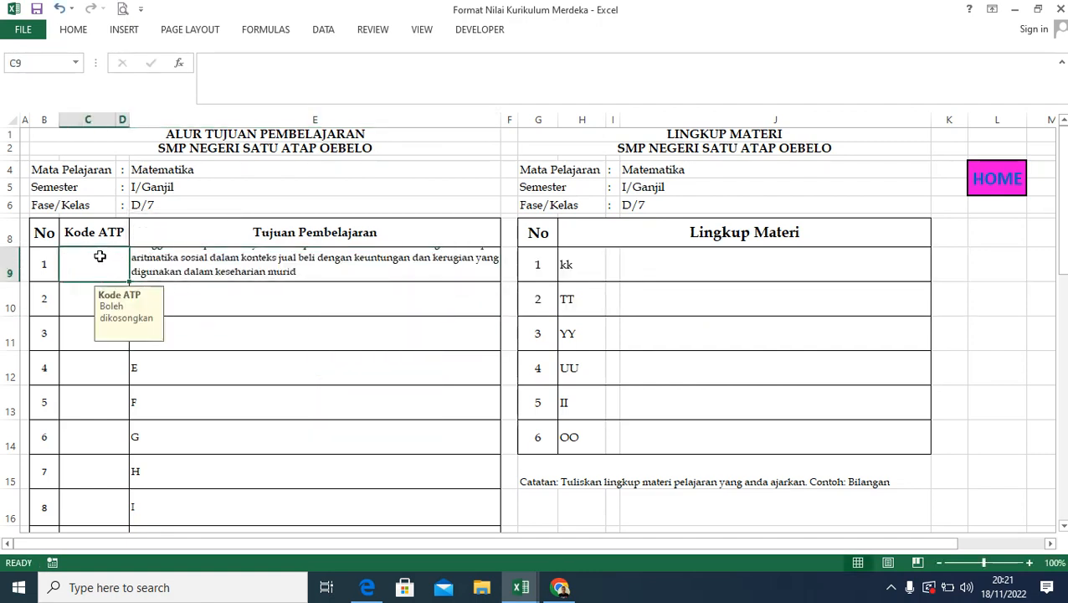
pyautogui.write('B')
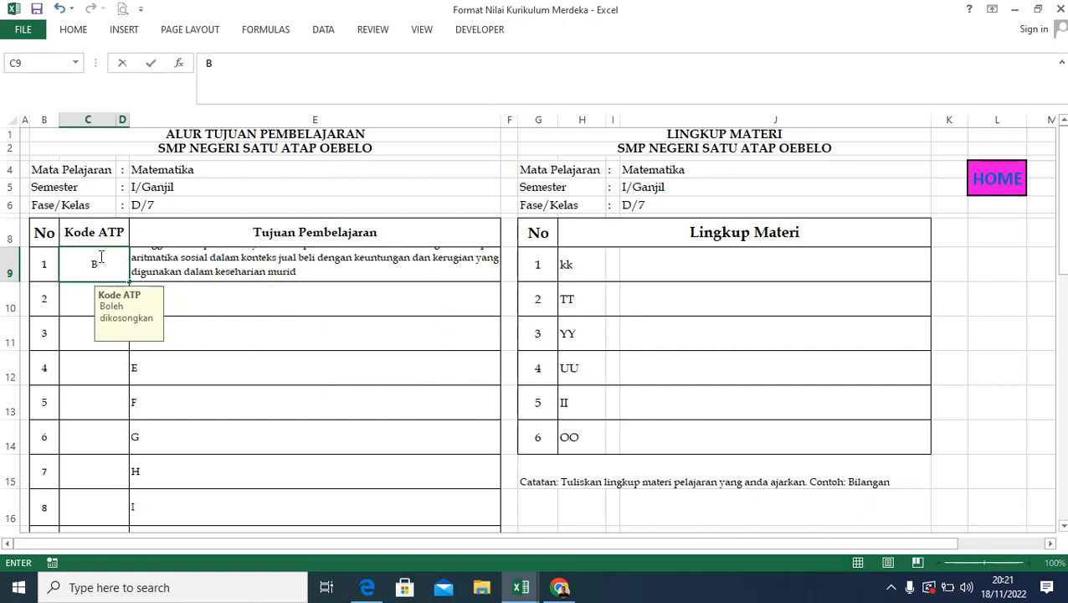
pyautogui.write('5')
pyautogui.click(223, 298)
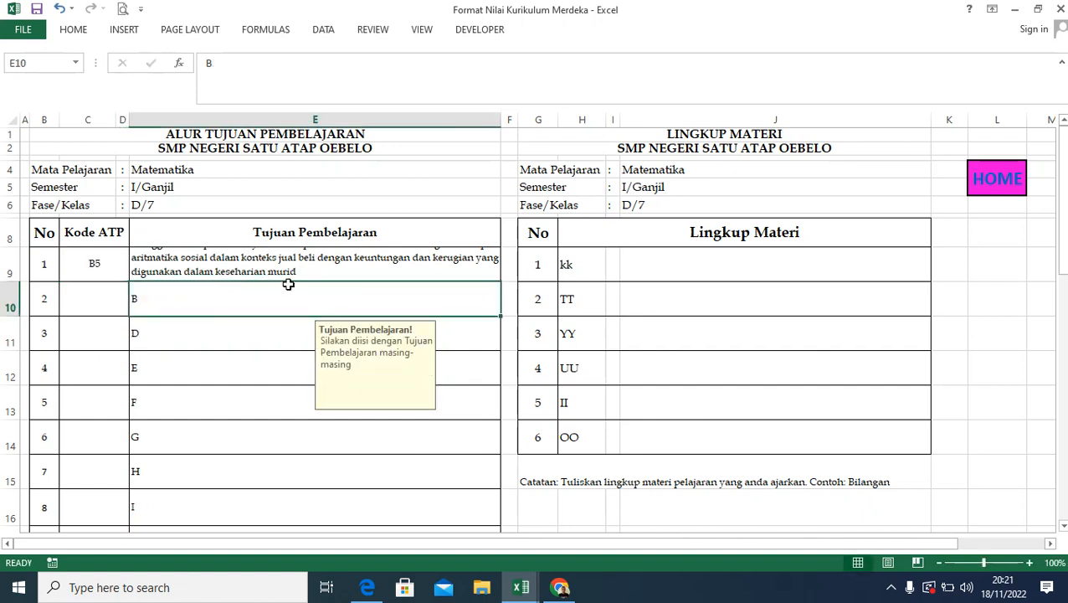
# Replace the first Lingkup Materi entry in cell H9 with Bilangan
pyautogui.click(569, 263)
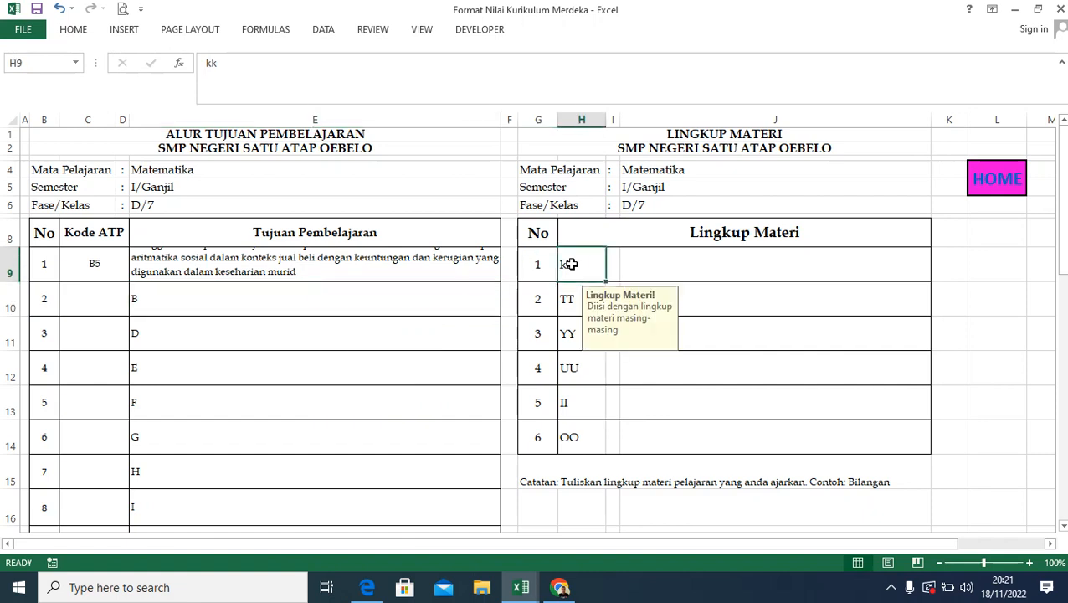
pyautogui.write('bILAN')
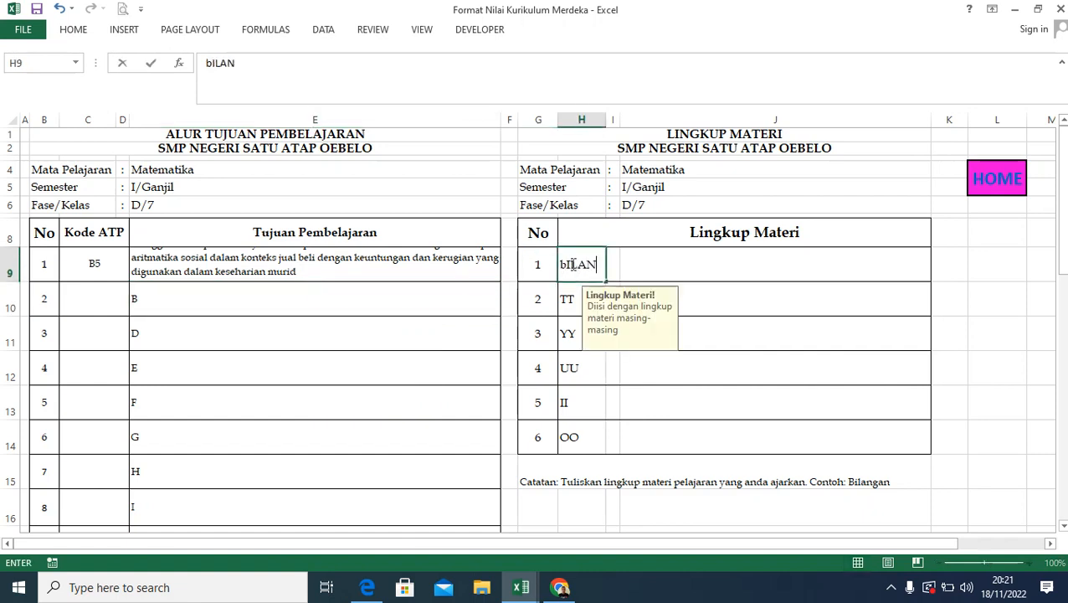
pyautogui.write('GAN')
pyautogui.press('Return')
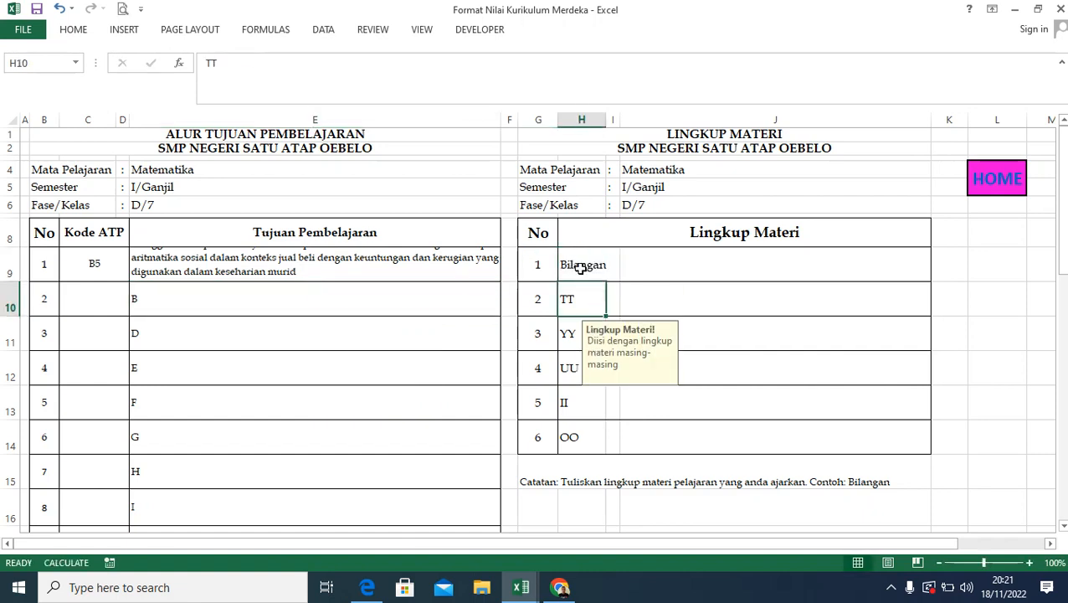
pyautogui.click(581, 268)
# Switch to the ATP PDF in Edge and copy the B.13 learning objective about himpunan on page 5
pyautogui.click(368, 292)
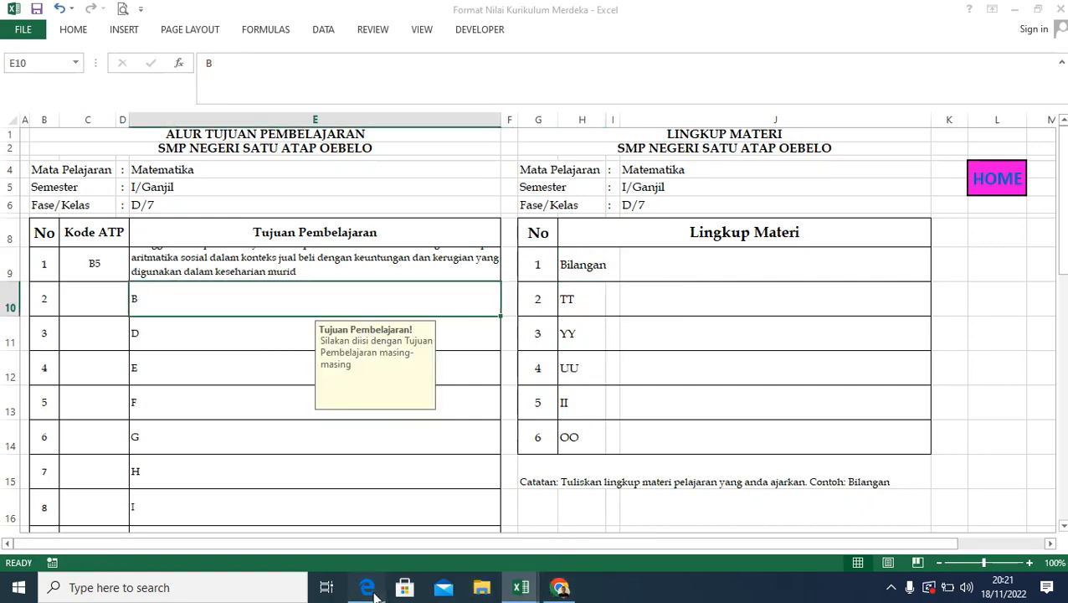
pyautogui.click(366, 588)
pyautogui.scroll(-5, 498, 417)
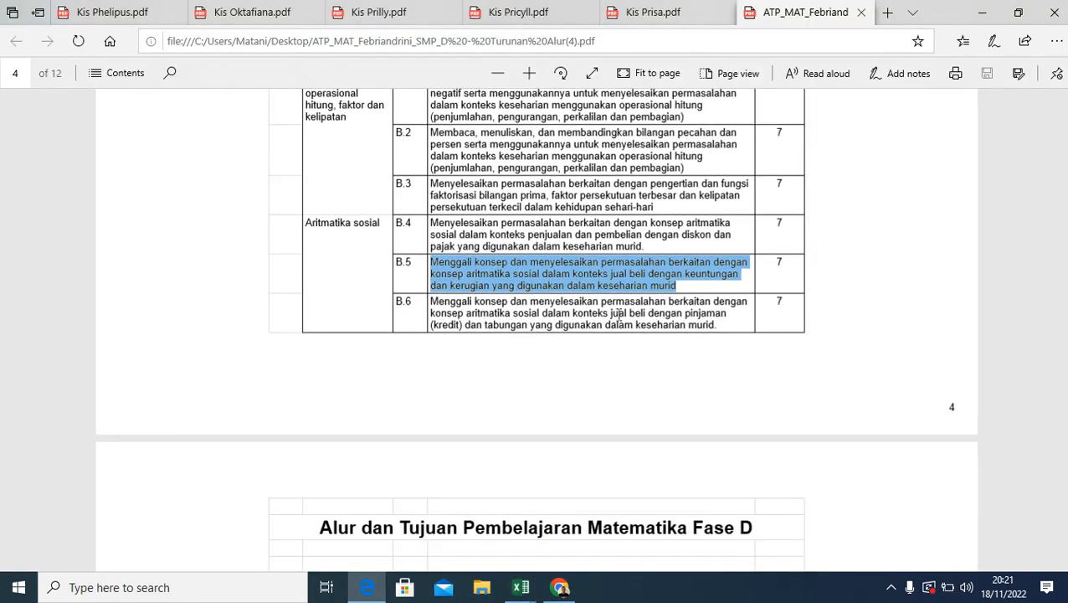
pyautogui.scroll(-3, 601, 356)
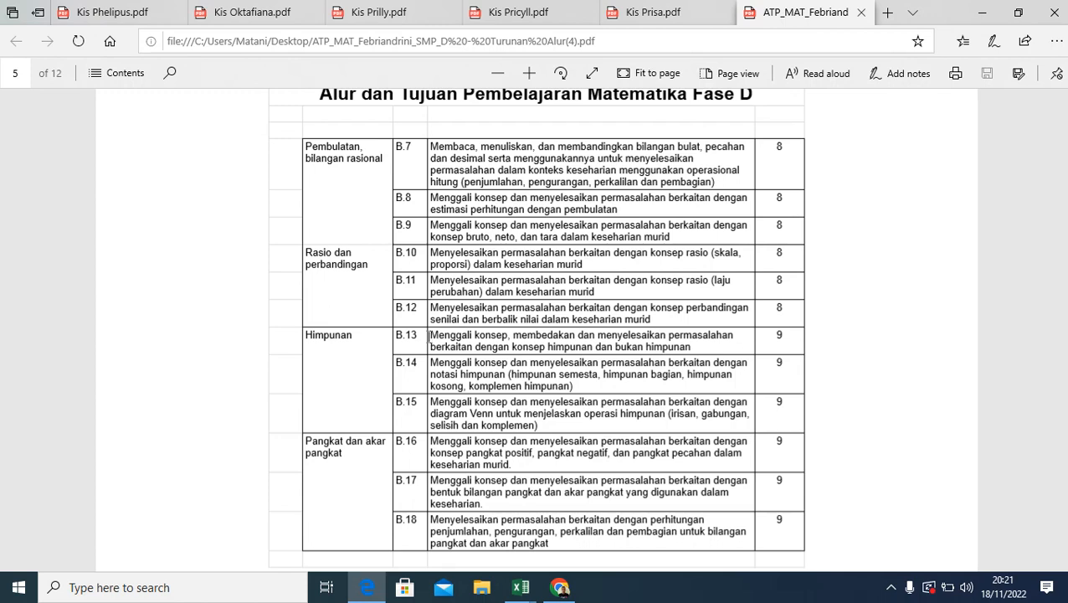
pyautogui.moveTo(429, 335); pyautogui.dragTo(614, 347)
pyautogui.click(658, 346)
pyautogui.moveTo(685, 352); pyautogui.dragTo(430, 335)
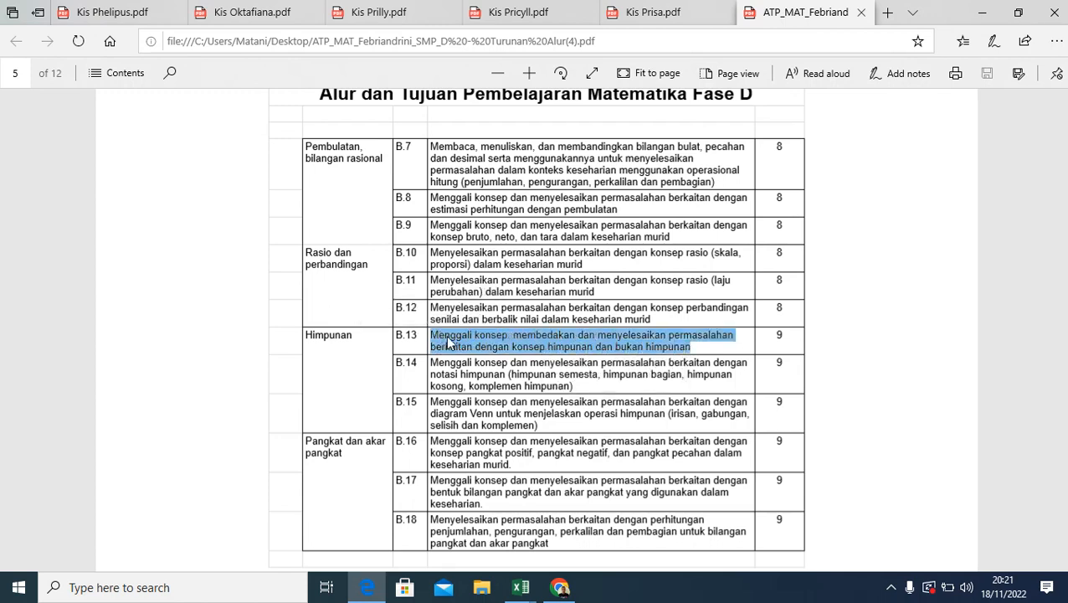
pyautogui.rightClick(445, 336)
pyautogui.click(469, 452)
# Return to the Format Nilai Kurikulum Merdeka workbook and replace the contents of E10 with the copied B.13 objective
pyautogui.moveTo(521, 580)
pyautogui.click(494, 519)
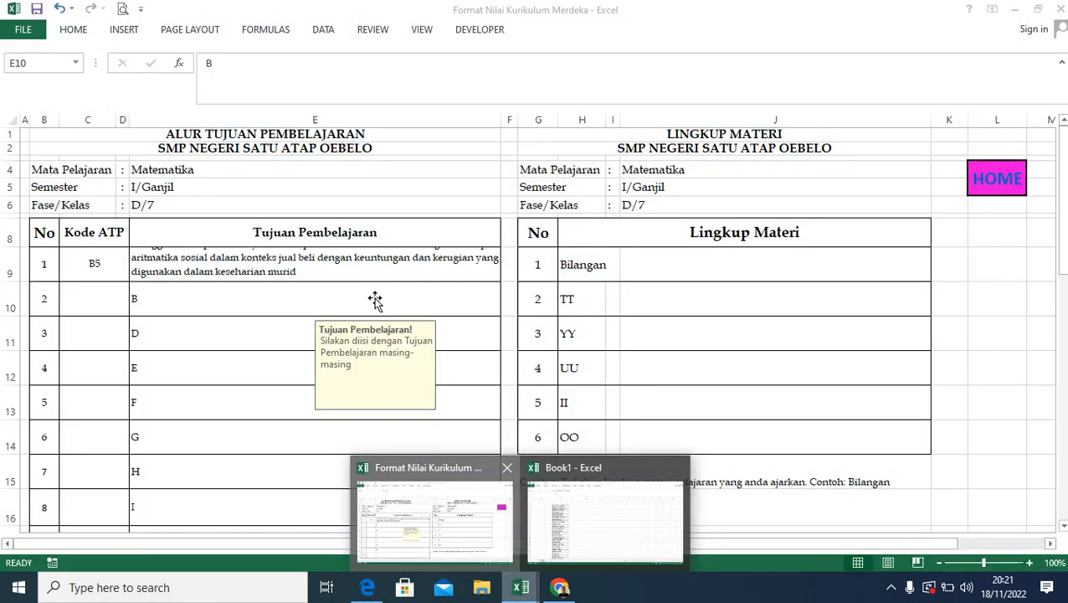
pyautogui.doubleClick(192, 305)
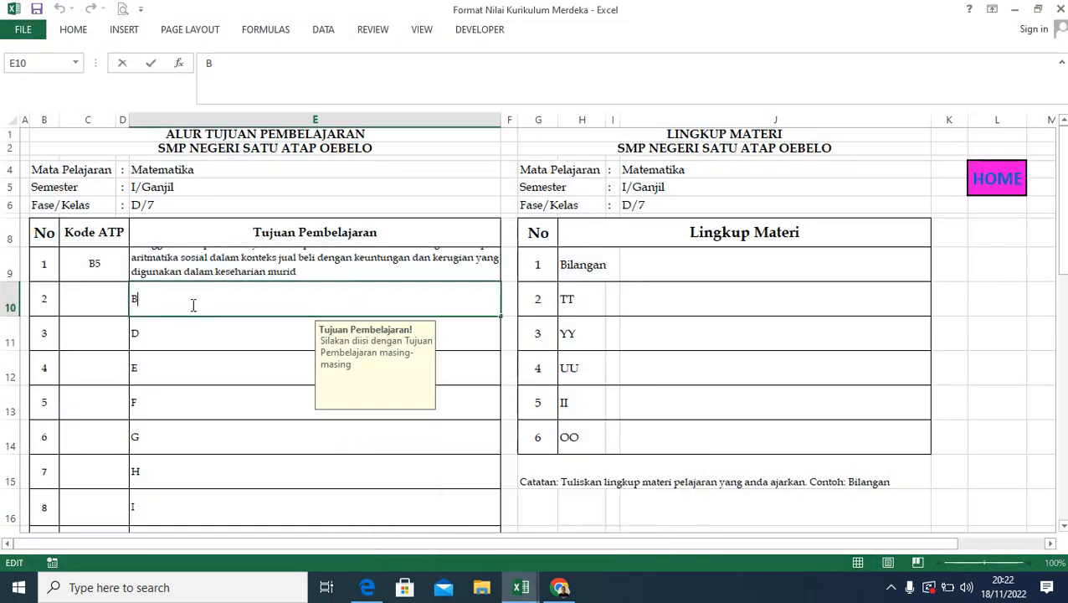
pyautogui.doubleClick(132, 298)
pyautogui.hotkey('ctrl', 'v')
pyautogui.press('Return')
pyautogui.click(167, 303)
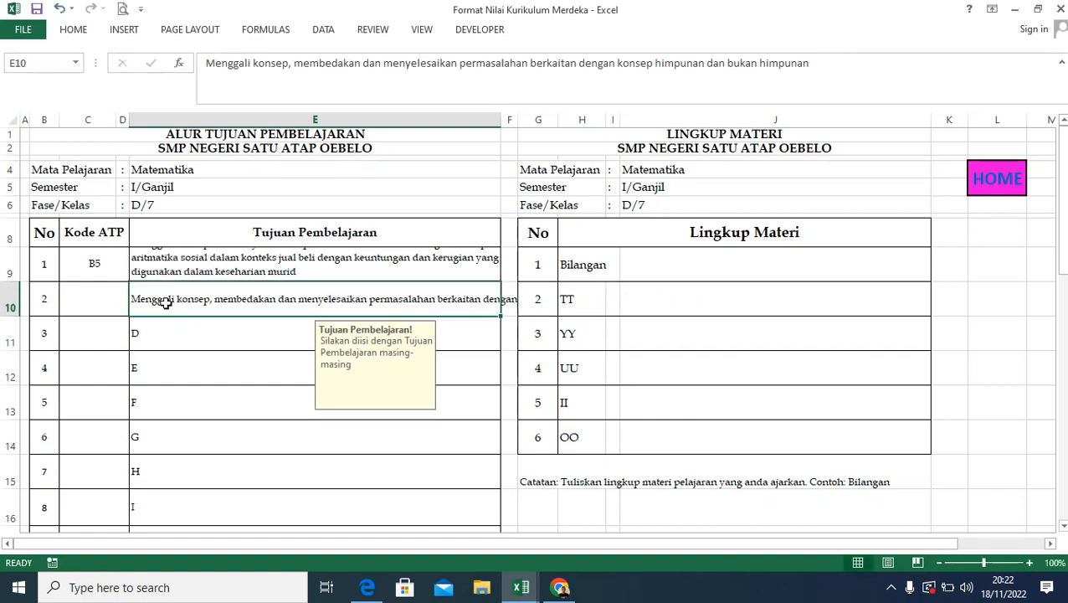
# Check the second objective's code in the ATP PDF and enter B13 as its Kode ATP in cell C10
pyautogui.click(107, 302)
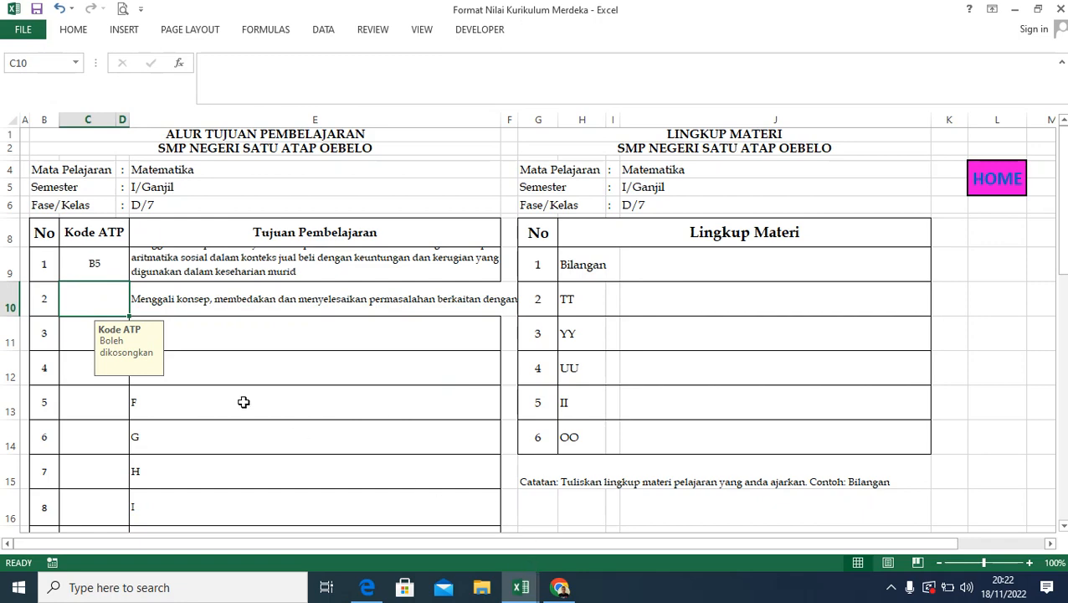
pyautogui.click(366, 587)
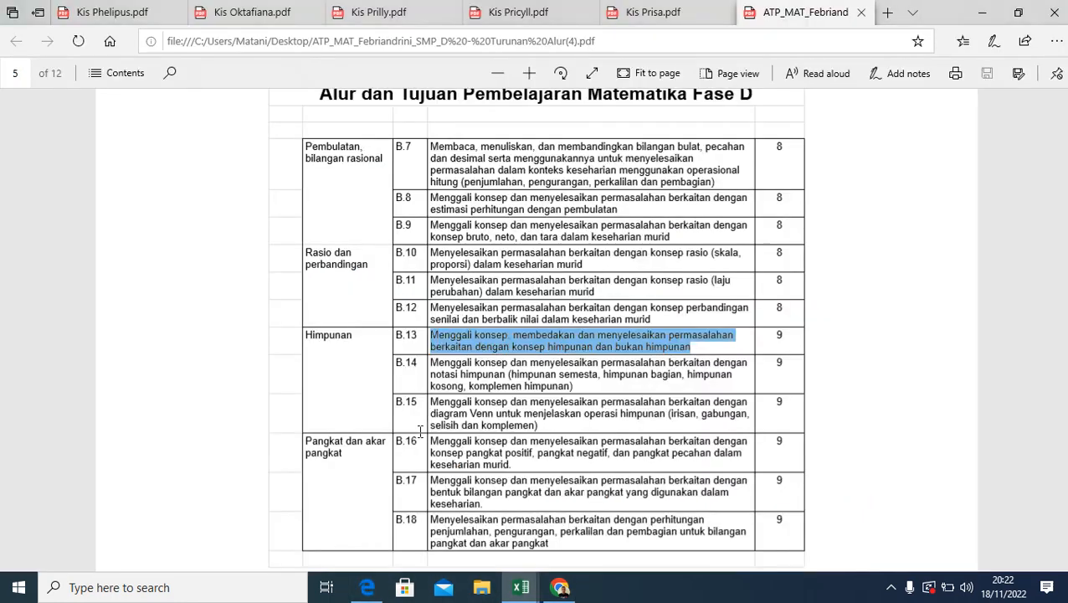
pyautogui.click(521, 587)
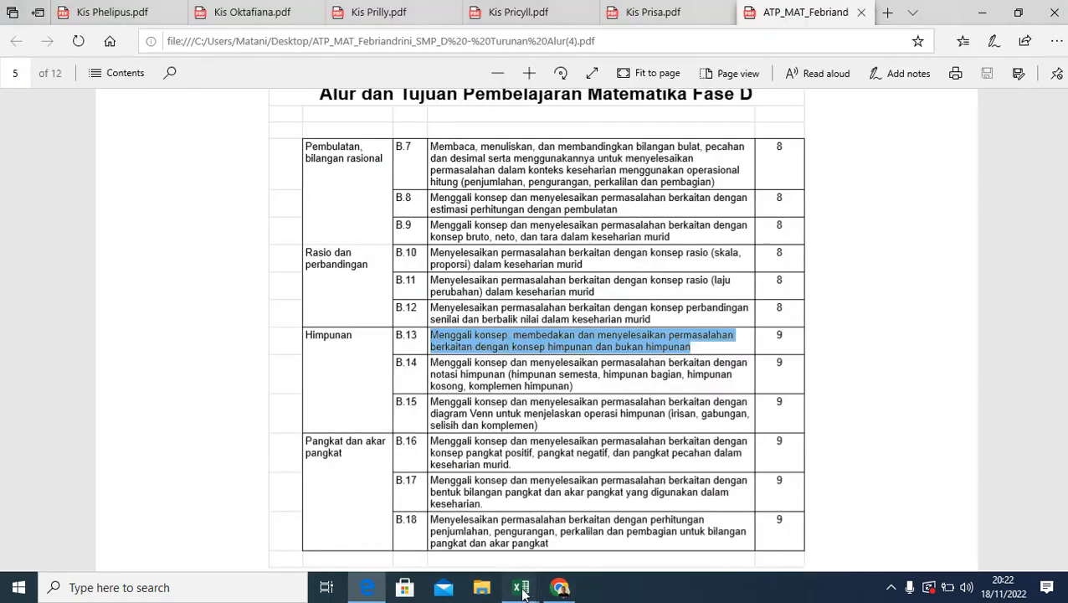
pyautogui.click(435, 521)
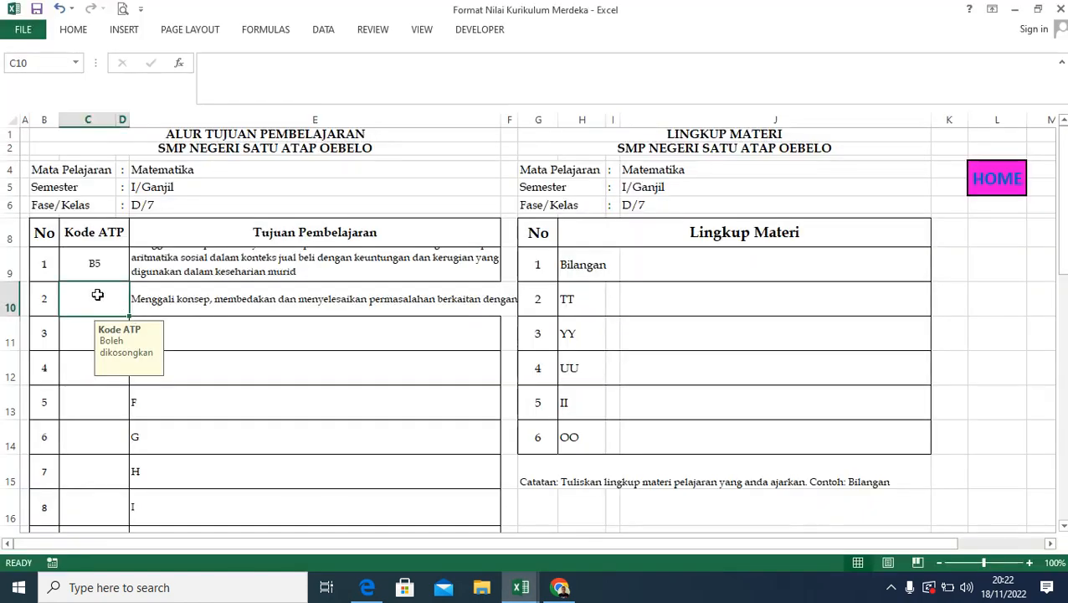
pyautogui.write('b5')
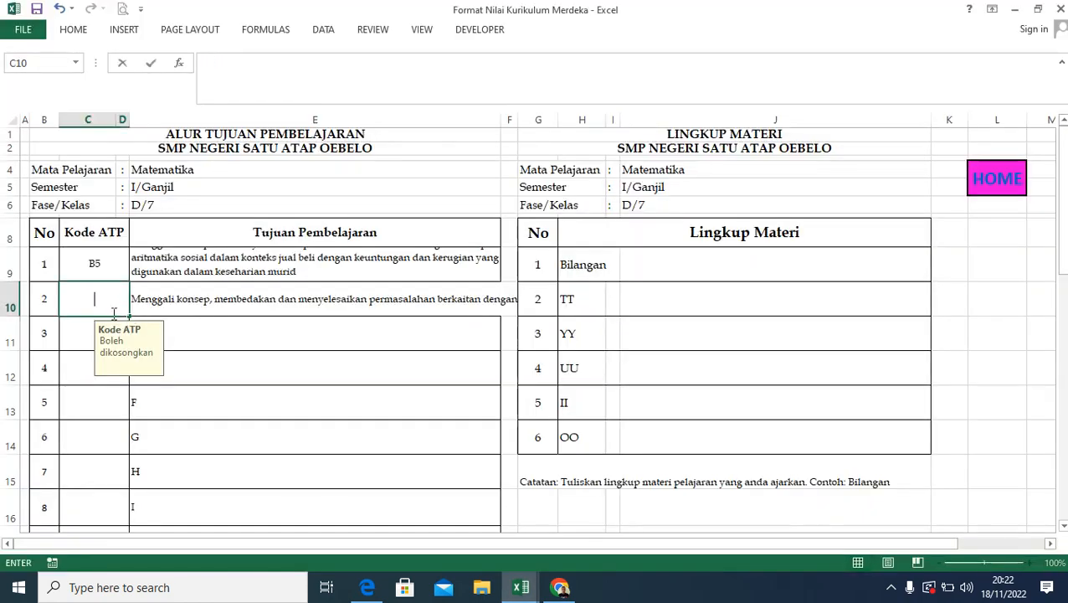
pyautogui.write('B5')
pyautogui.press('Return')
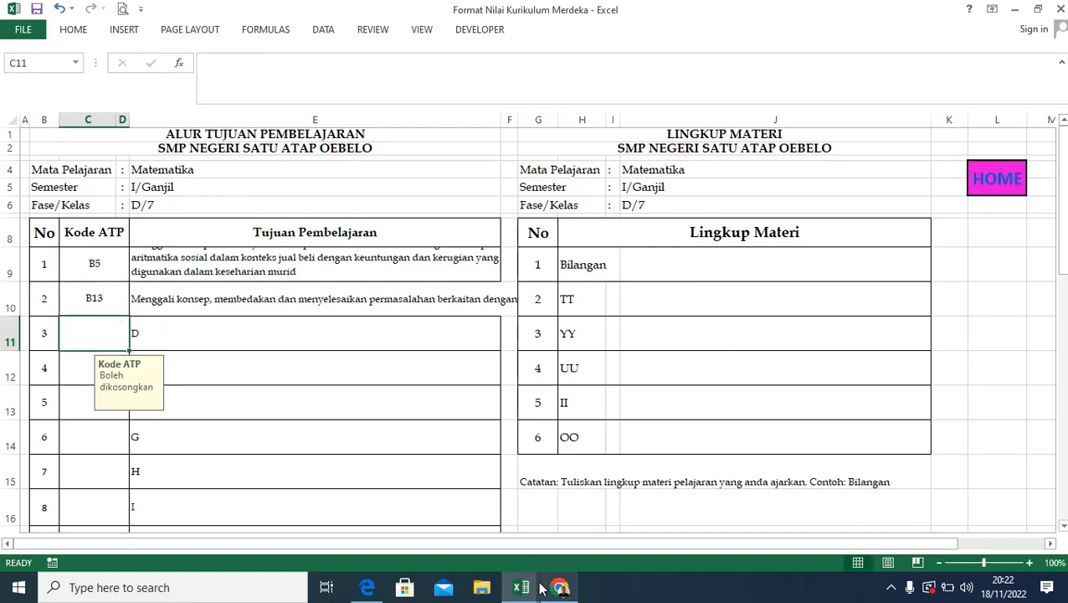
# Switch to the ATP PDF and copy the A.3 learning objective about one-variable algebraic equations on page 6
pyautogui.click(367, 588)
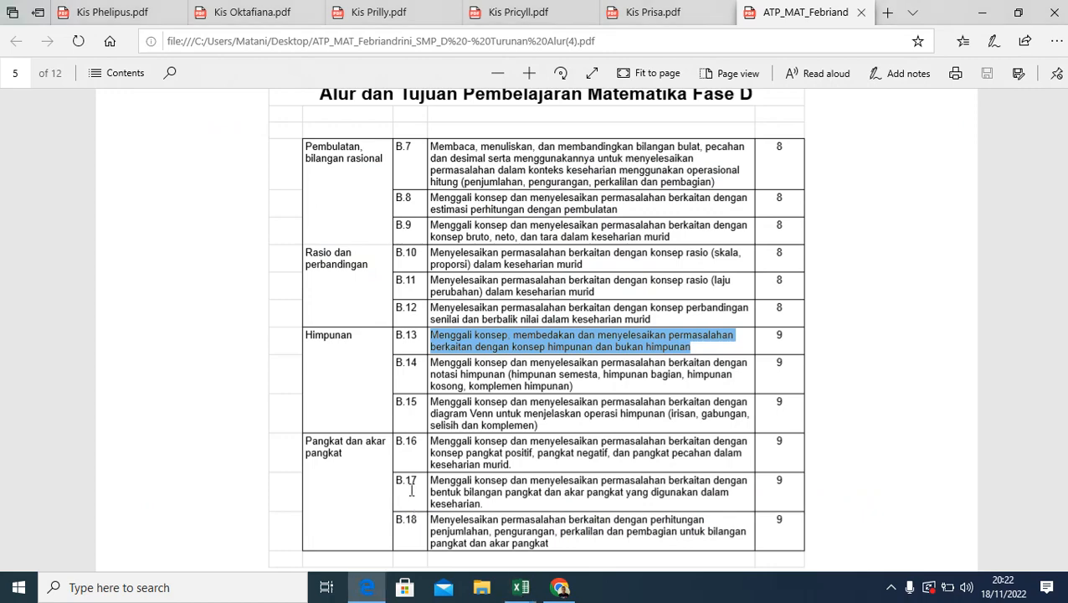
pyautogui.scroll(-10, 500, 448)
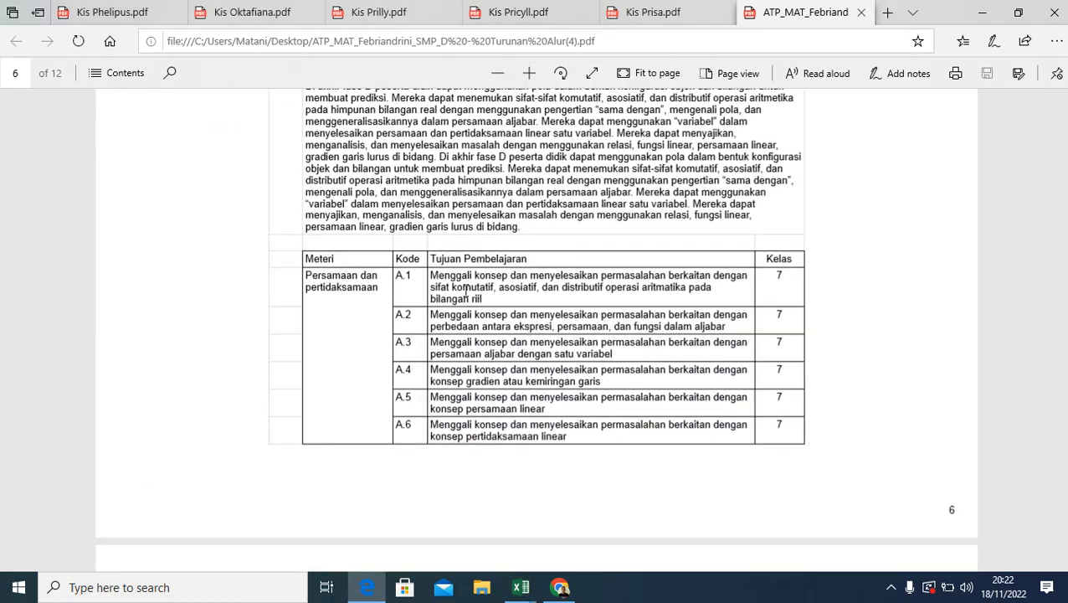
pyautogui.moveTo(617, 358); pyautogui.dragTo(430, 344)
pyautogui.rightClick(449, 345)
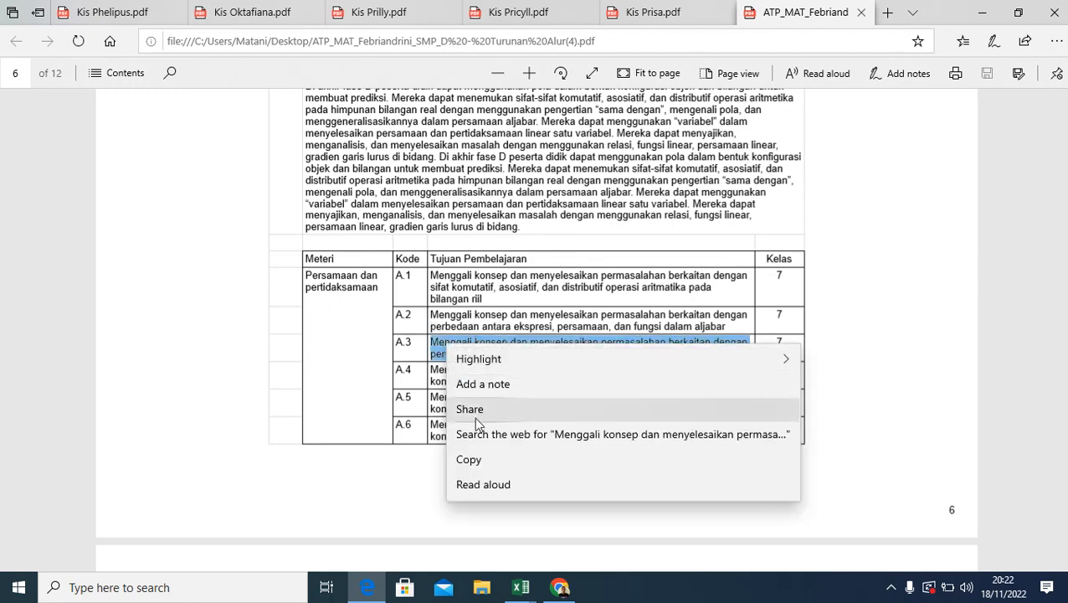
pyautogui.click(469, 457)
# Return to the Format Nilai Kurikulum Merdeka workbook and replace the contents of E11 with the copied A.3 objective
pyautogui.click(561, 587)
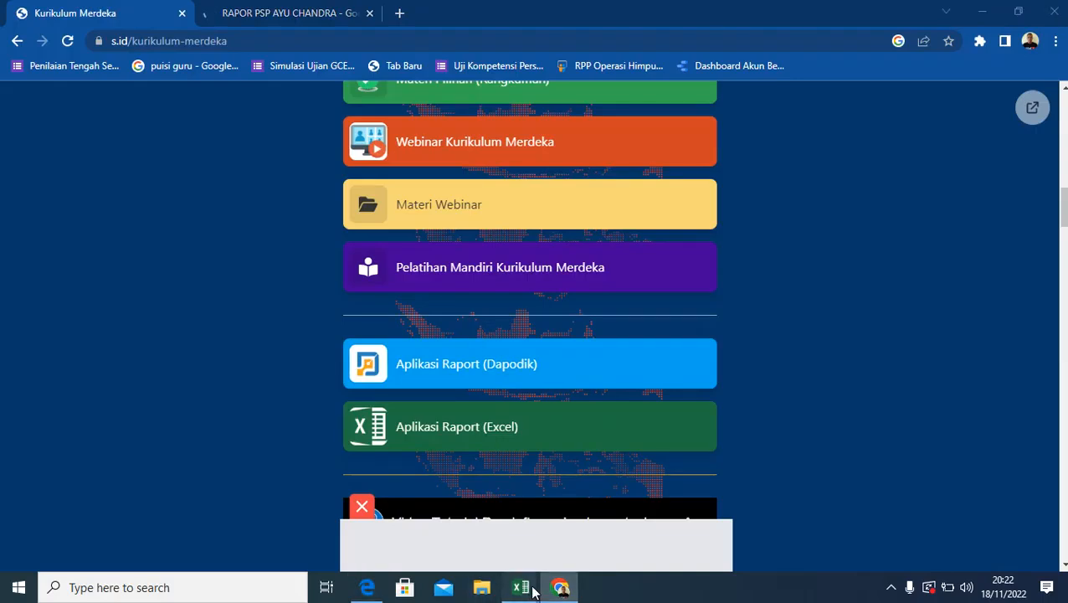
pyautogui.moveTo(533, 593)
pyautogui.click(458, 512)
pyautogui.click(175, 331)
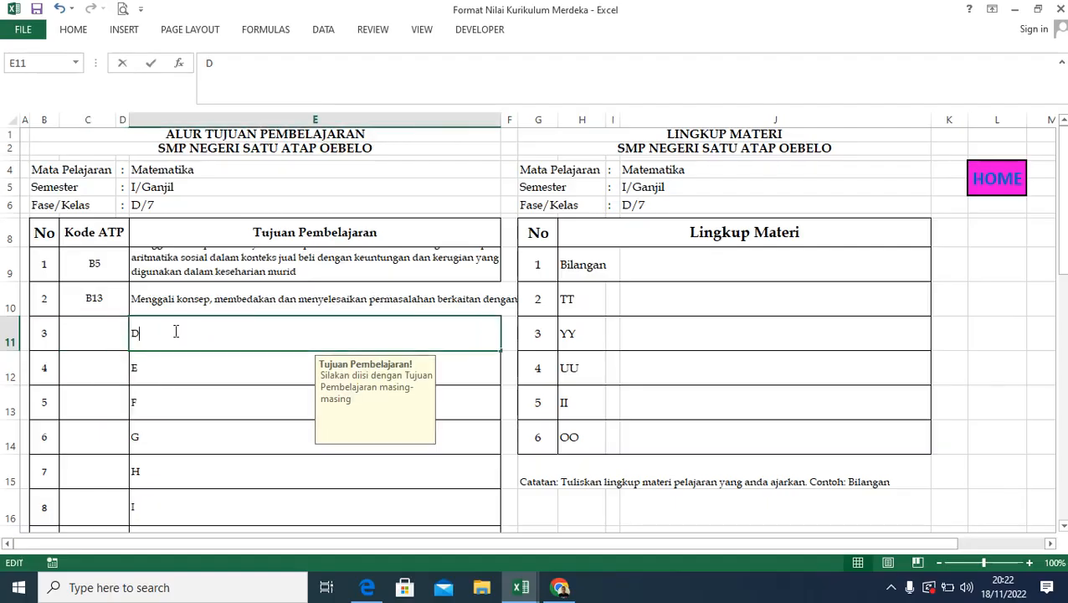
pyautogui.doubleClick(175, 330)
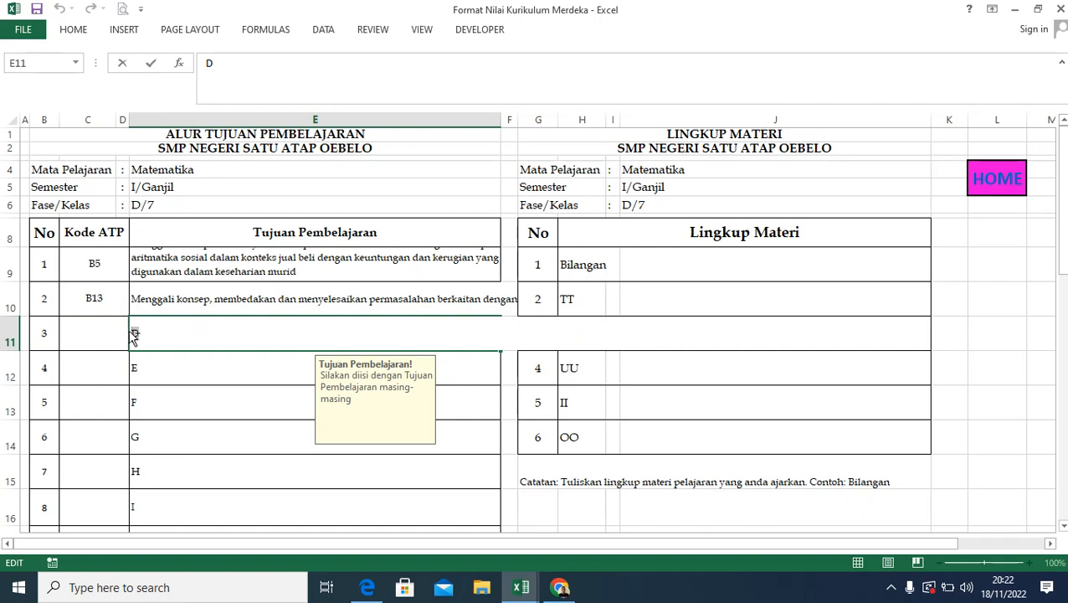
pyautogui.hotkey('ctrl', 'v')
# Enter A3 as the Kode ATP of the third learning objective in cell C11
pyautogui.click(97, 334)
pyautogui.write('A')
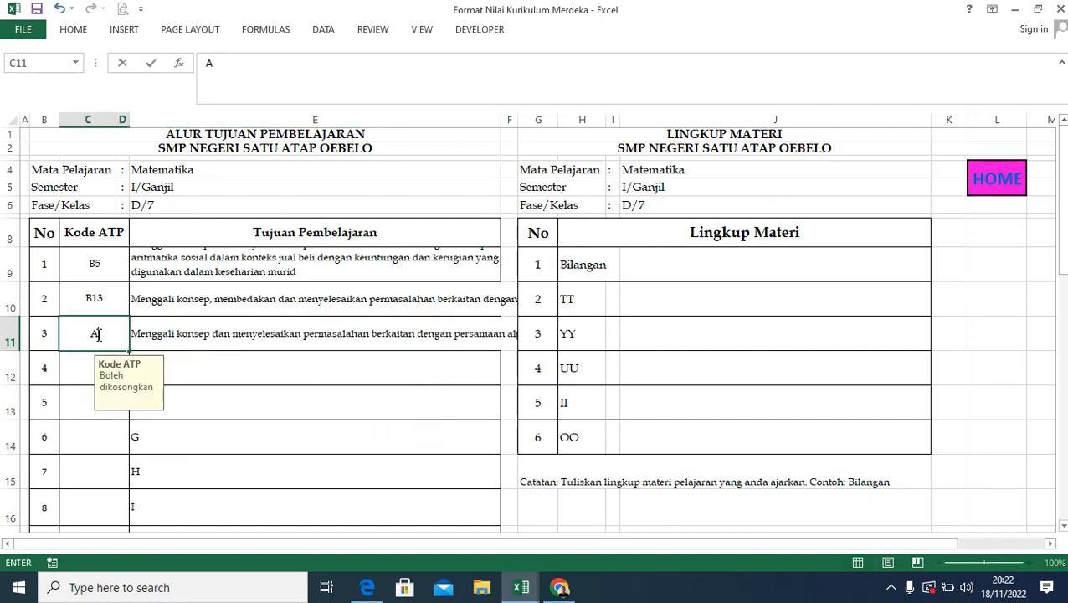
pyautogui.write('3')
pyautogui.click(427, 372)
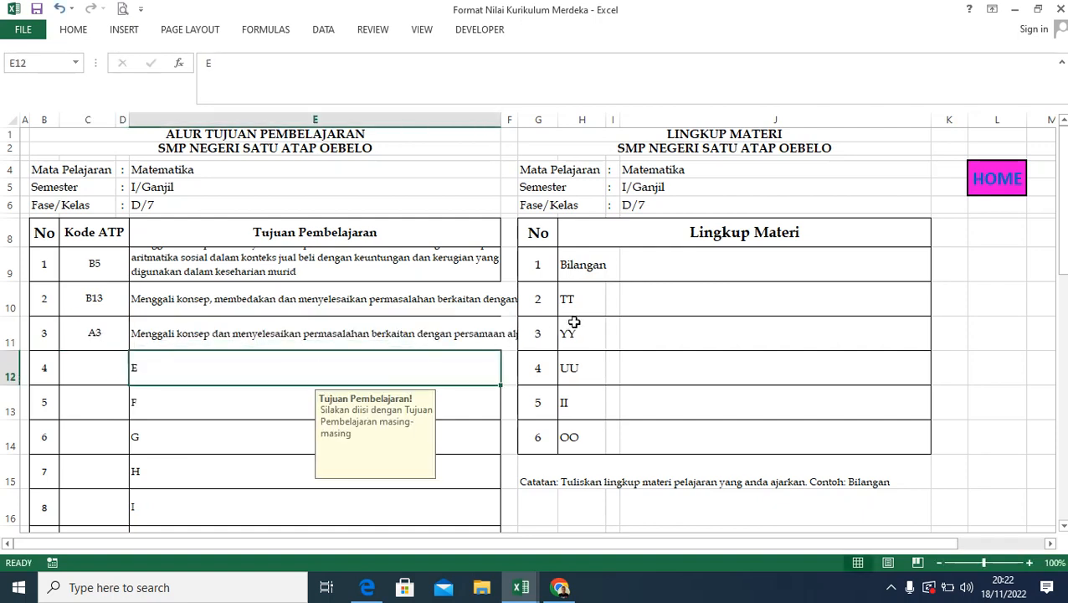
# Check the domain name on page 6 of the ATP PDF and enter Aljabar as the second Lingkup Materi in cell H10
pyautogui.click(580, 302)
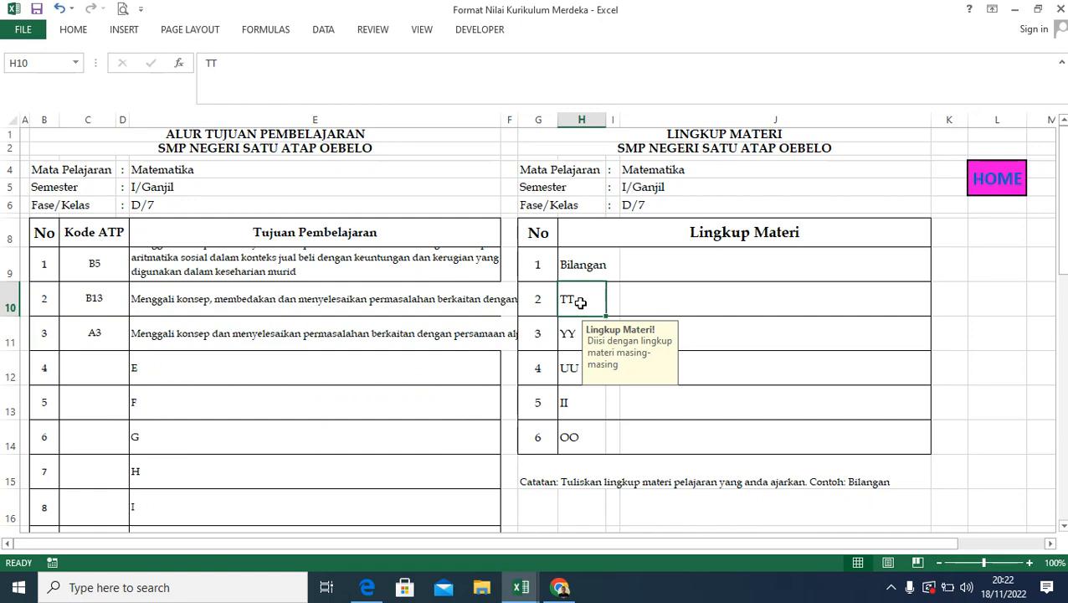
pyautogui.click(556, 587)
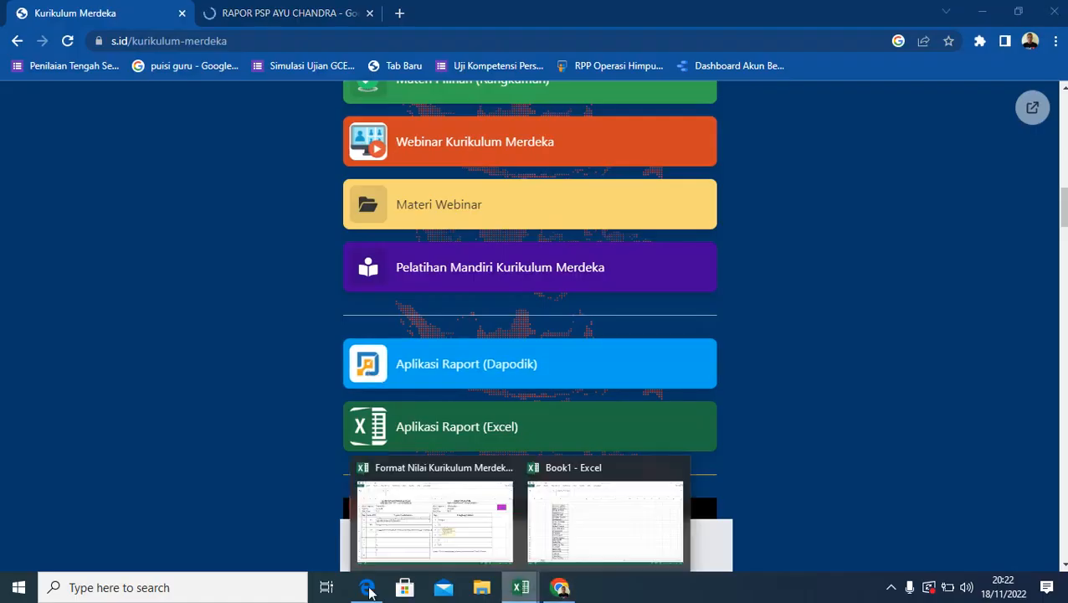
pyautogui.click(366, 587)
pyautogui.scroll(2, 452, 226)
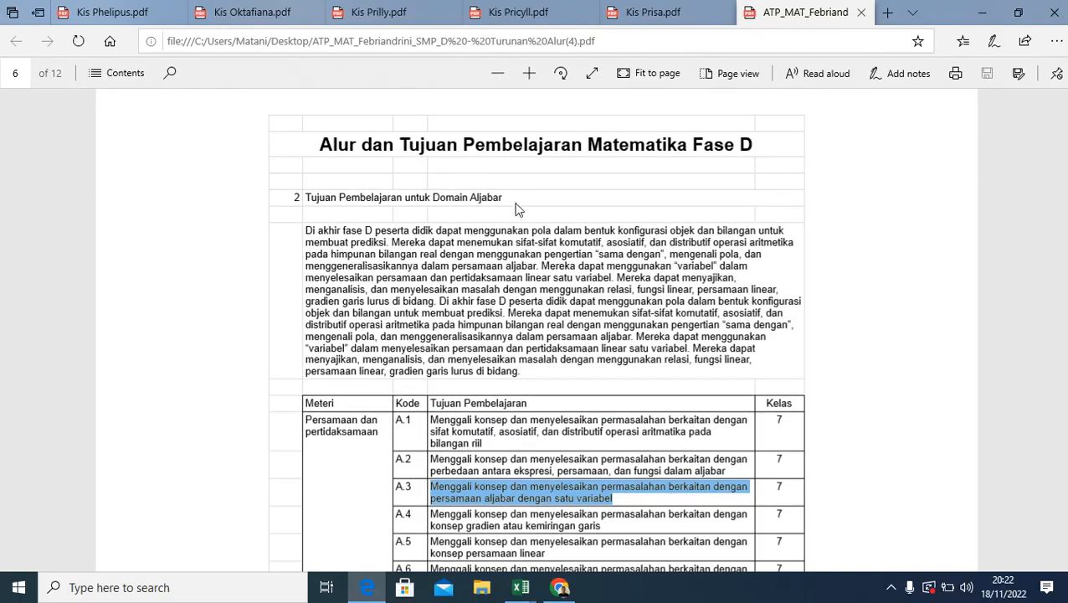
pyautogui.scroll(-2, 558, 374)
pyautogui.click(563, 591)
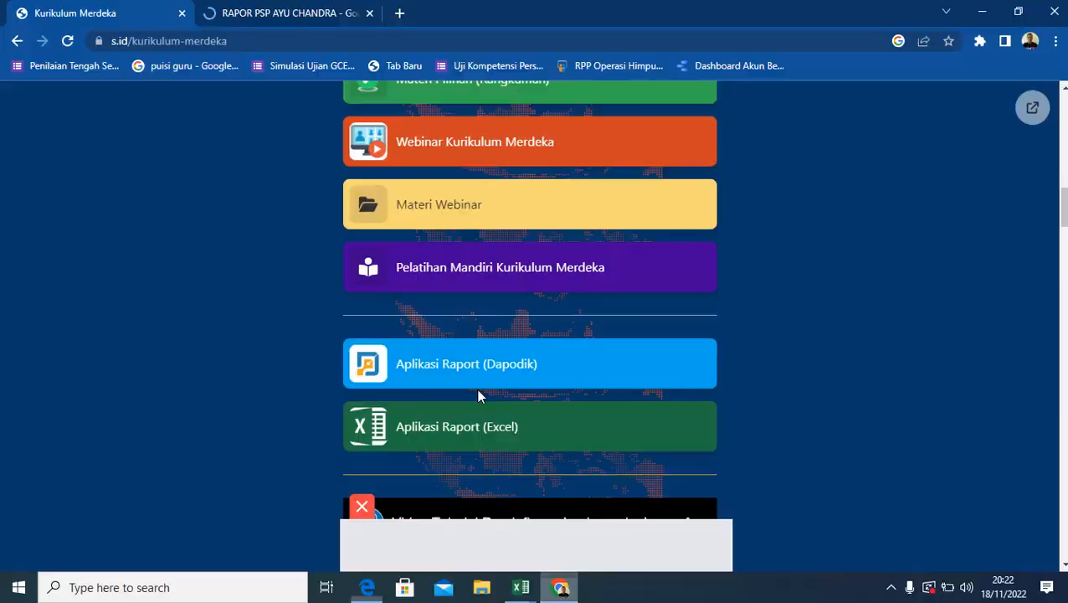
pyautogui.moveTo(519, 586)
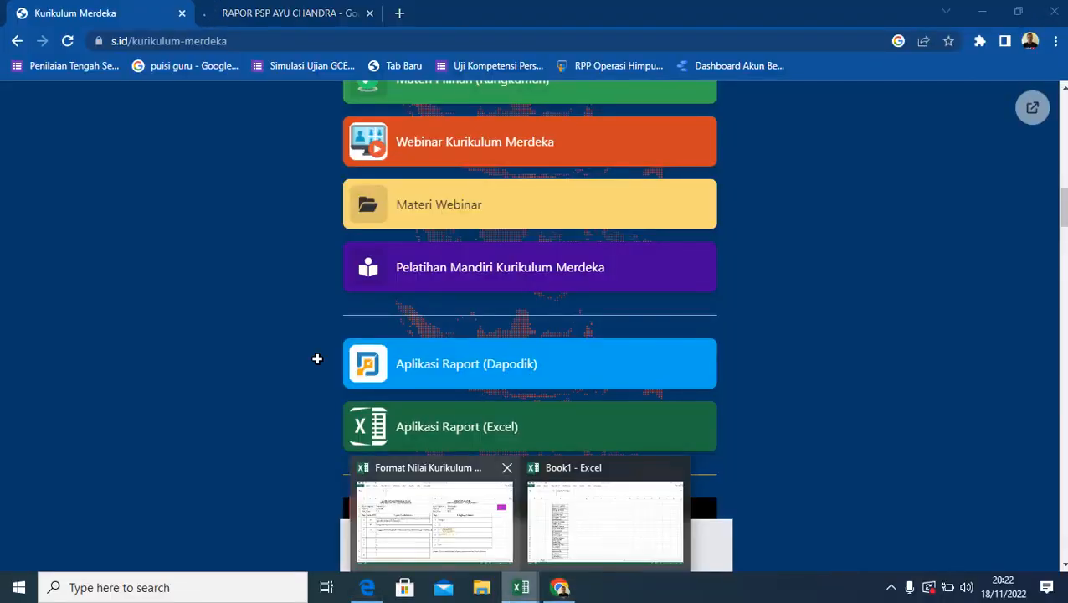
pyautogui.click(466, 543)
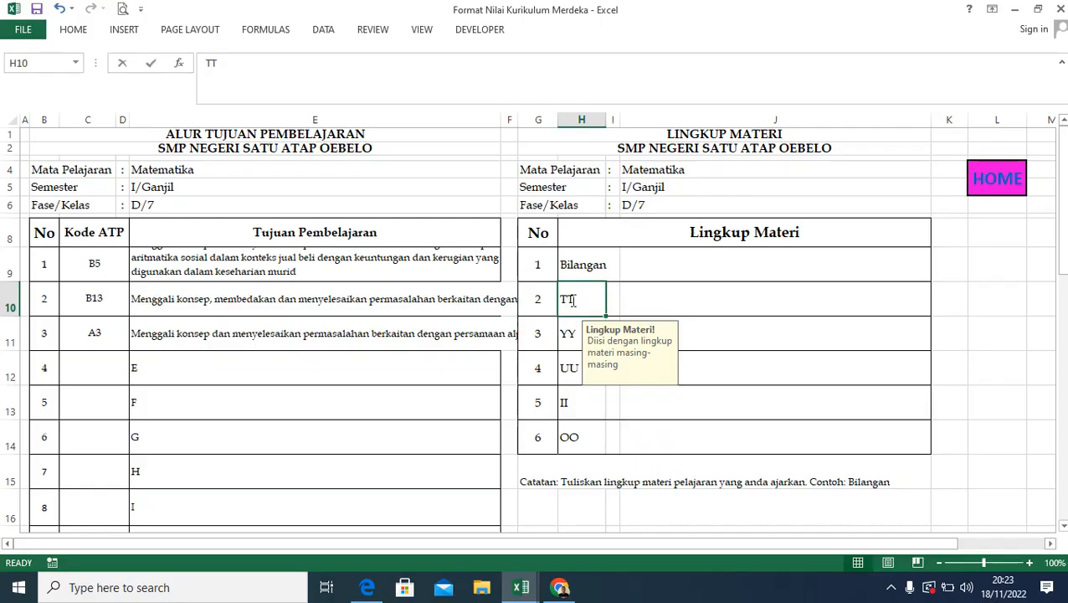
pyautogui.write('a')
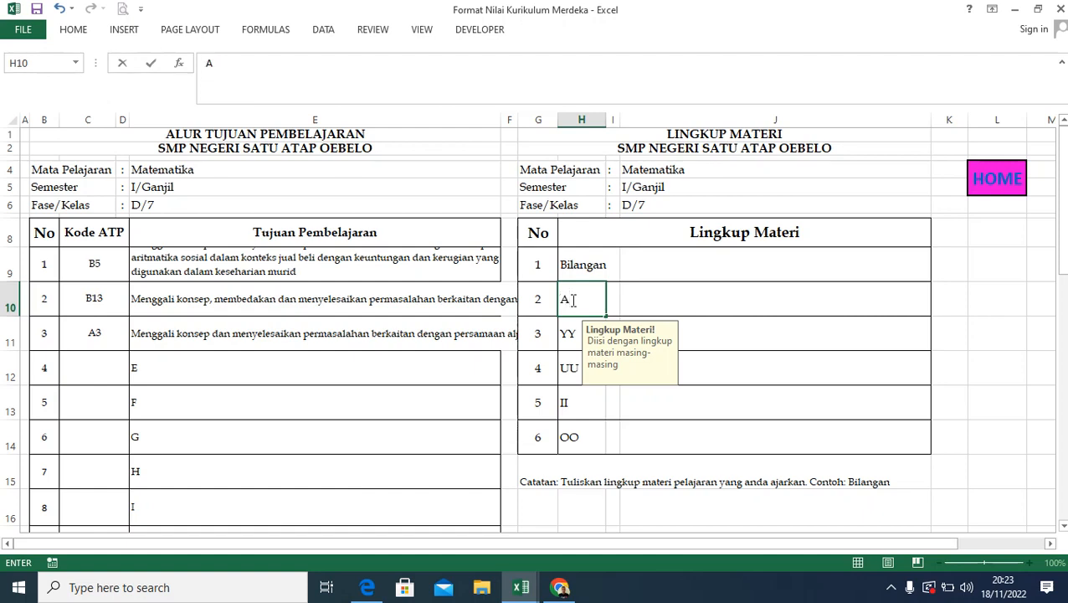
pyautogui.write('ljabar')
pyautogui.press('Return')
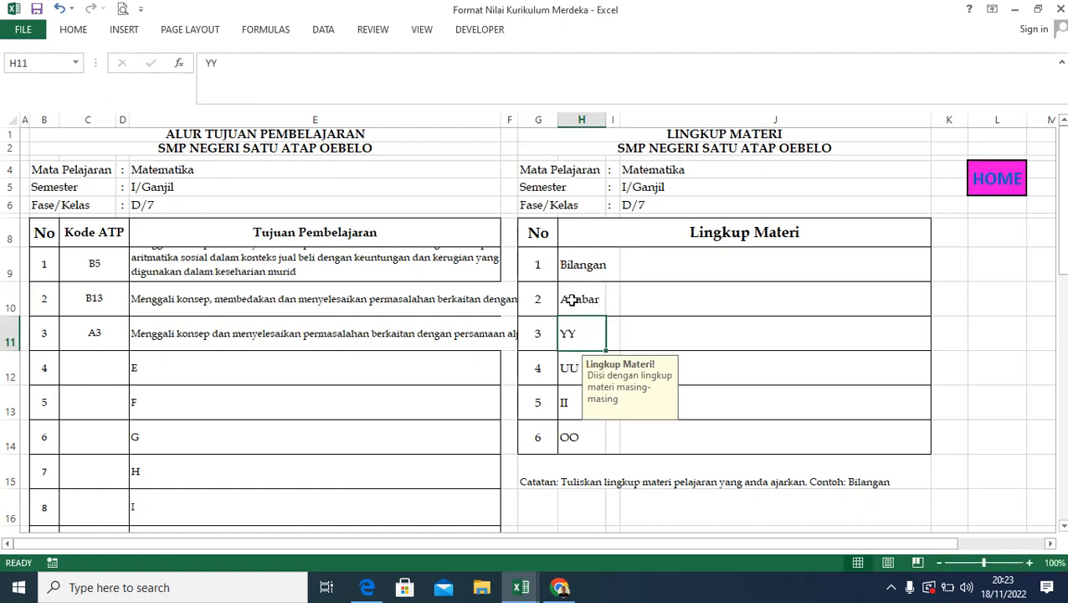
# Switch to the ATP PDF and copy the A.5 learning objective about the concept of linear equations on page 6
pyautogui.click(114, 359)
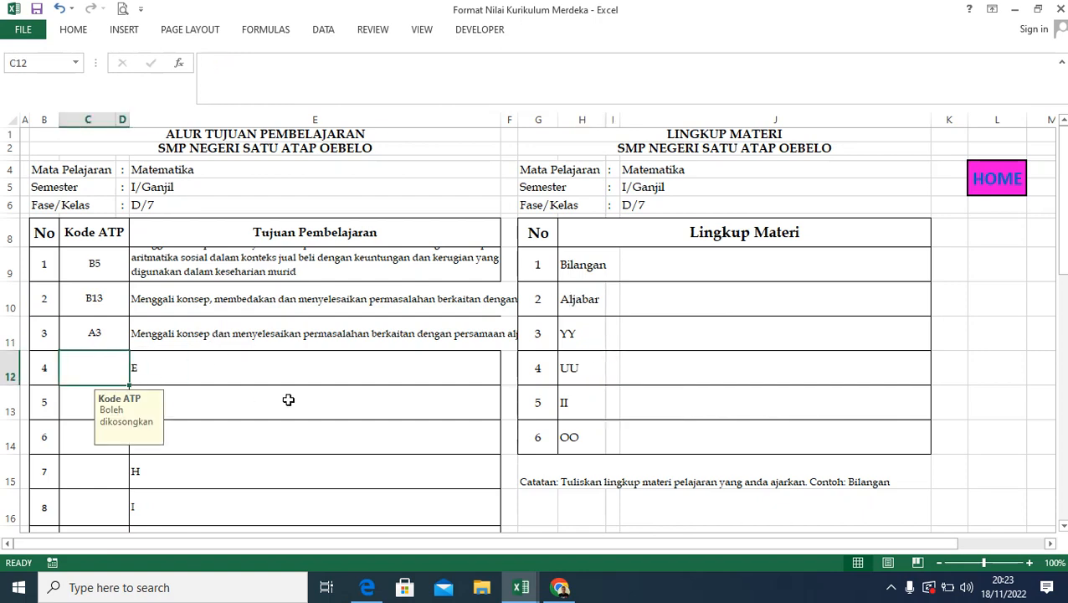
pyautogui.click(367, 587)
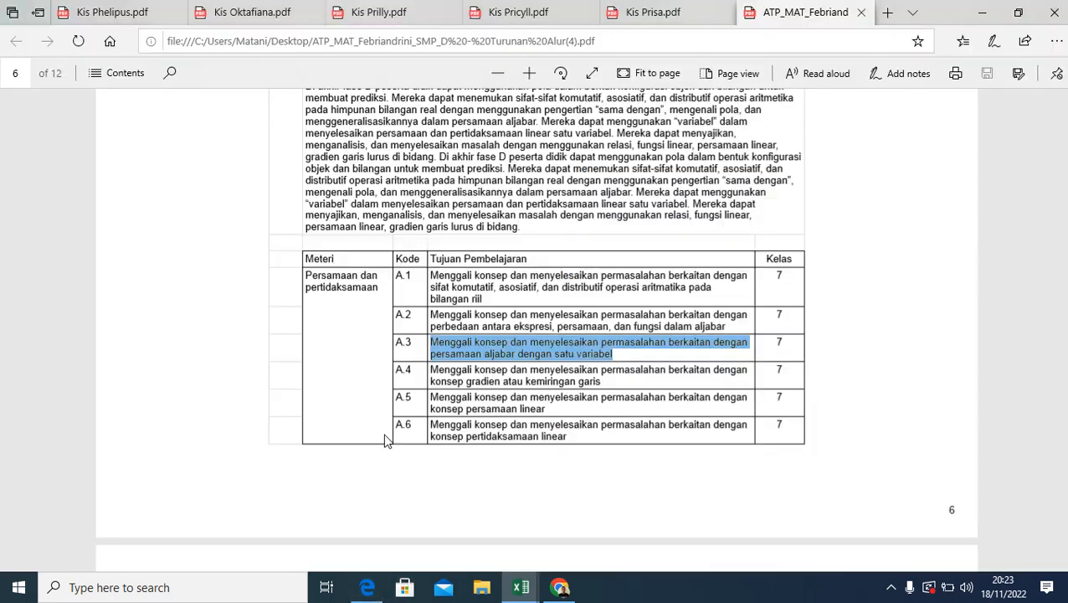
pyautogui.click(519, 411)
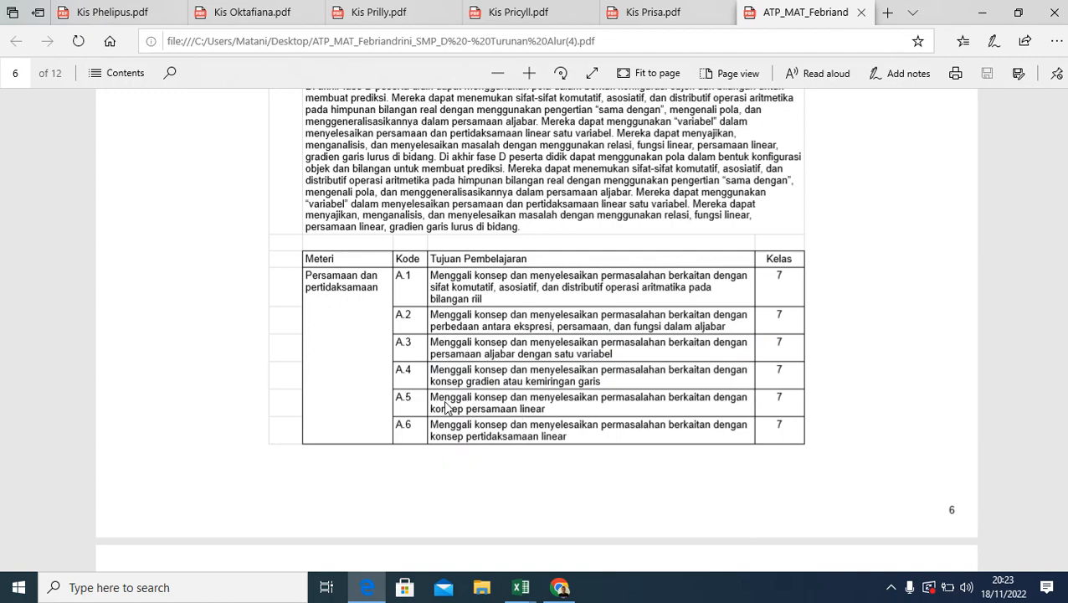
pyautogui.moveTo(526, 409); pyautogui.dragTo(441, 399)
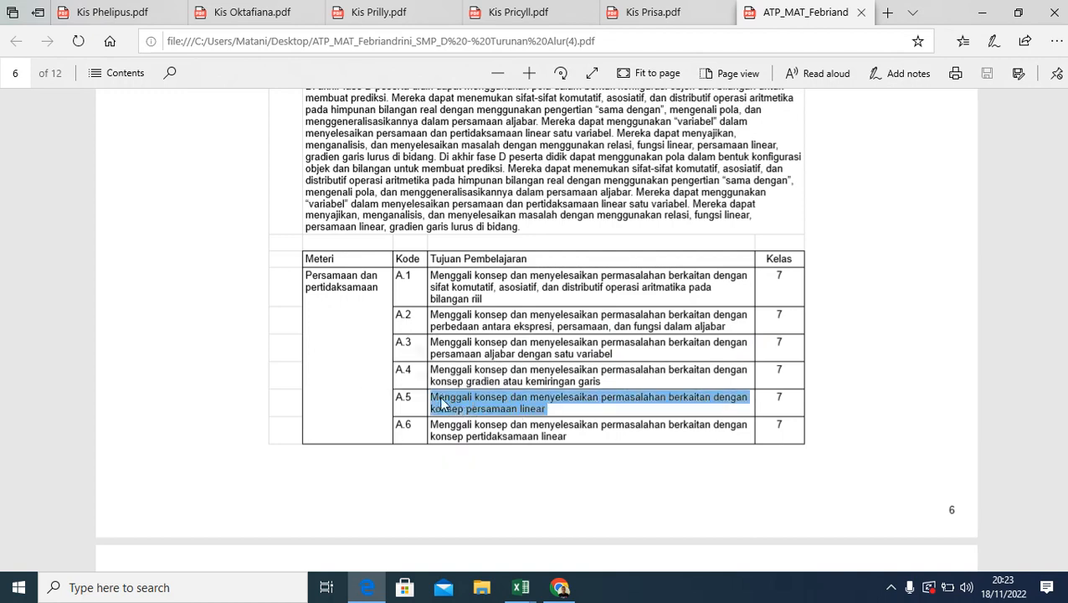
pyautogui.rightClick(441, 401)
pyautogui.click(468, 514)
# Return to the Format Nilai Kurikulum Merdeka workbook and replace the contents of E12 with the copied A.5 objective
pyautogui.click(564, 586)
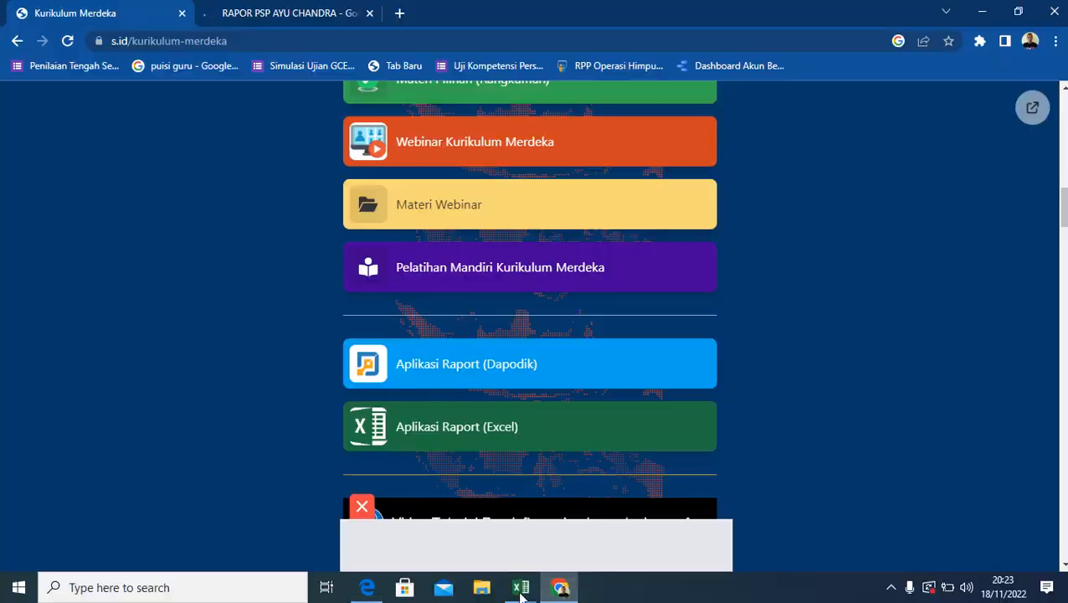
pyautogui.click(521, 588)
pyautogui.click(457, 519)
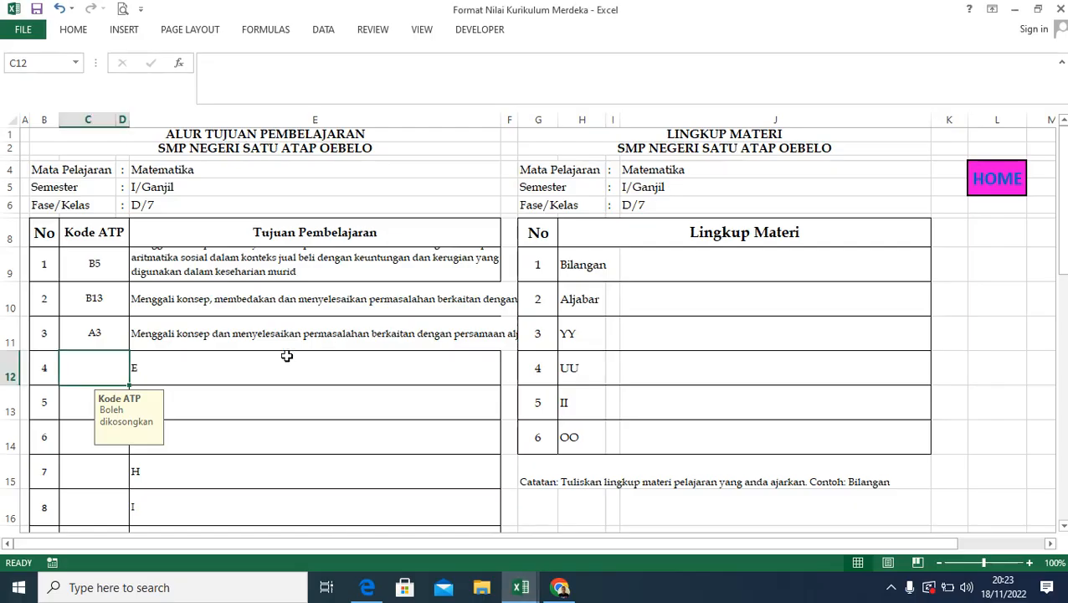
pyautogui.click(155, 370)
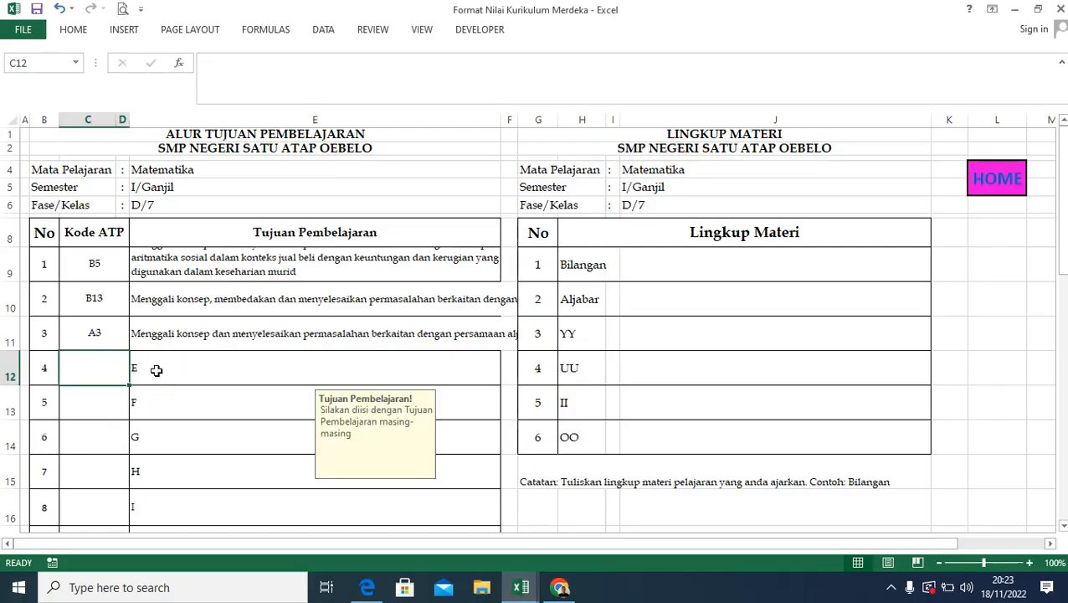
pyautogui.doubleClick(156, 370)
pyautogui.moveTo(151, 370); pyautogui.dragTo(124, 368)
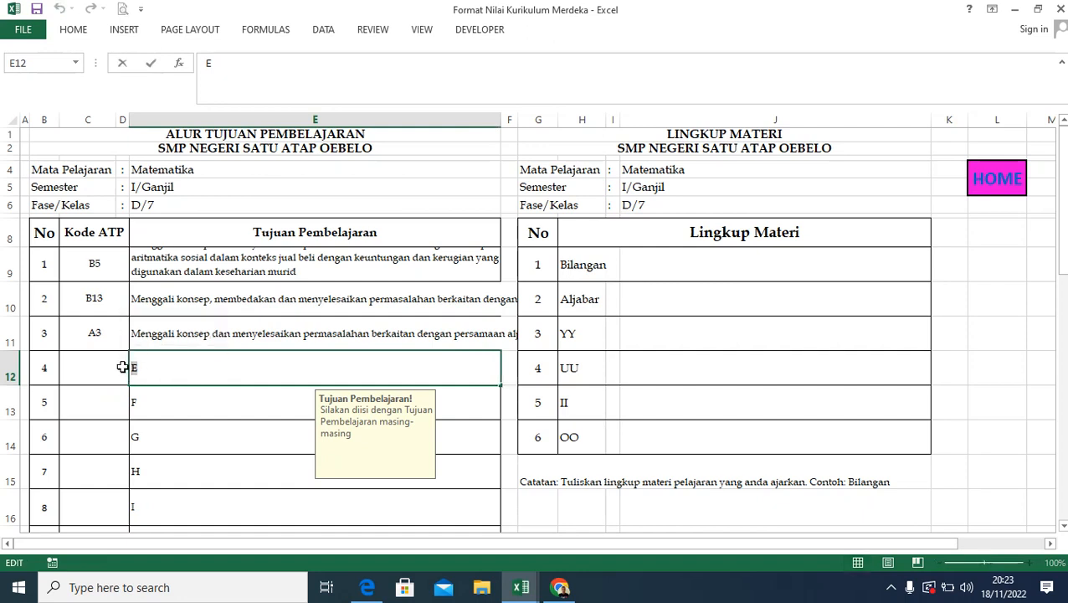
pyautogui.hotkey('ctrl', 'v')
pyautogui.press('Return')
# Enter A6 as the Kode ATP of the fourth learning objective in cell C12
pyautogui.click(88, 368)
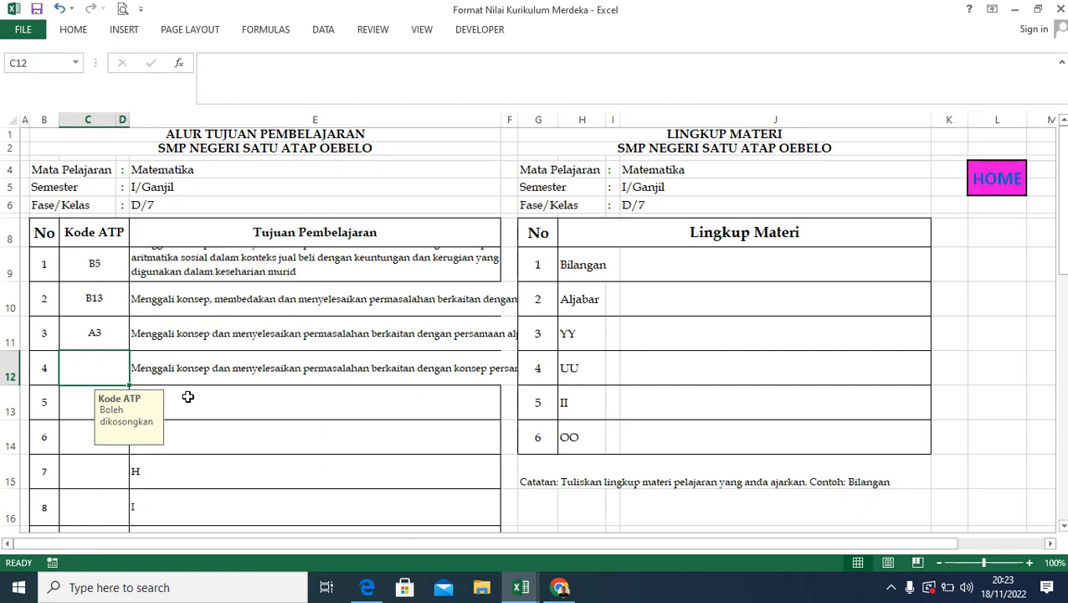
pyautogui.write('a3')
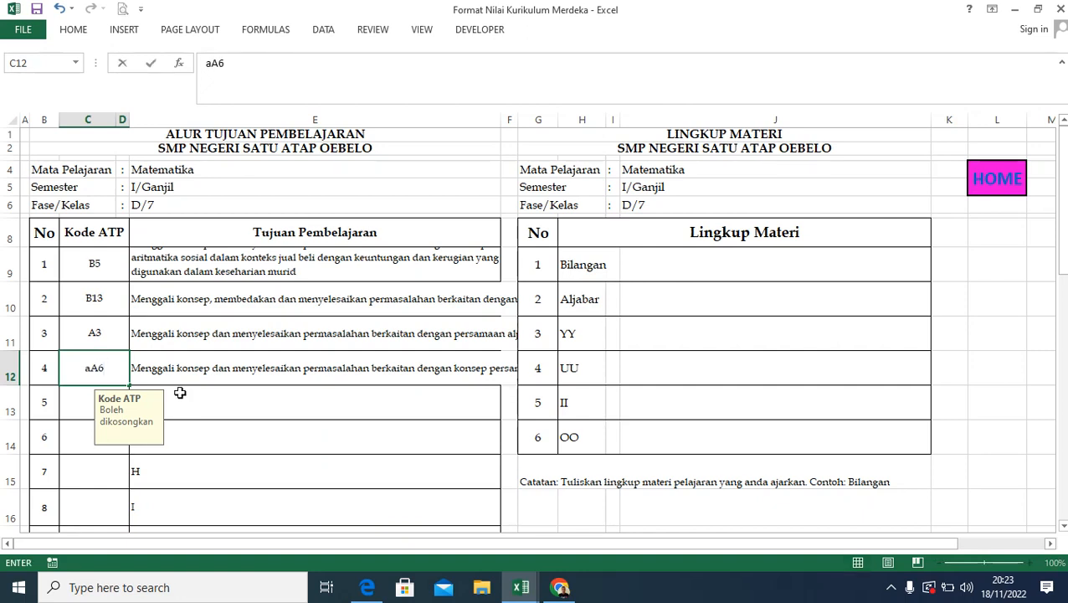
pyautogui.write('a6')
pyautogui.click(219, 402)
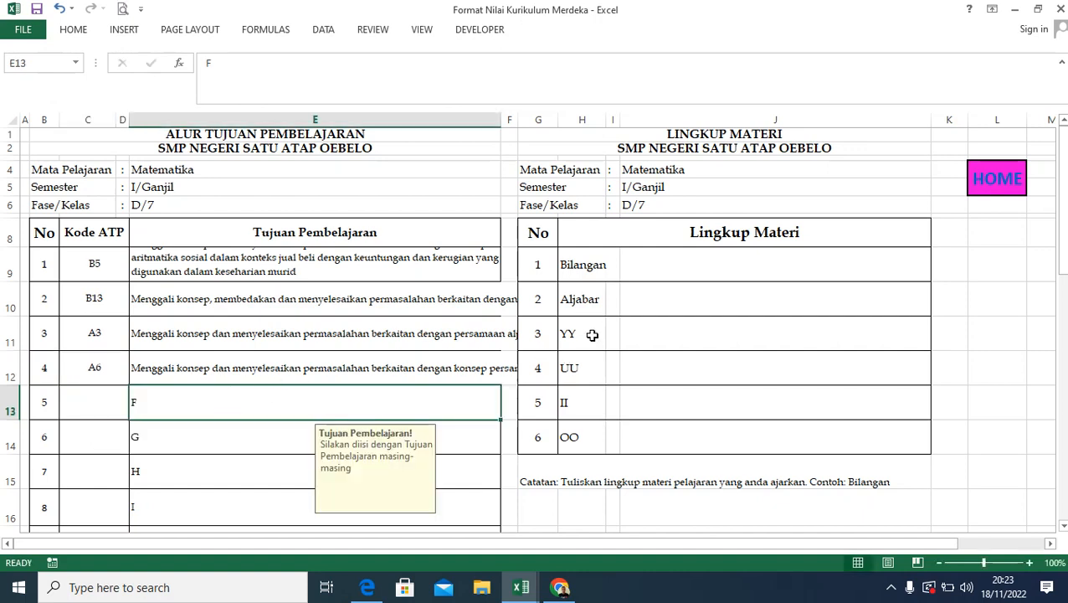
# Switch to the ATP PDF and copy the P.6 objective about distance and travel-time graphs from the Pengukuran domain on page 8
pyautogui.click(559, 587)
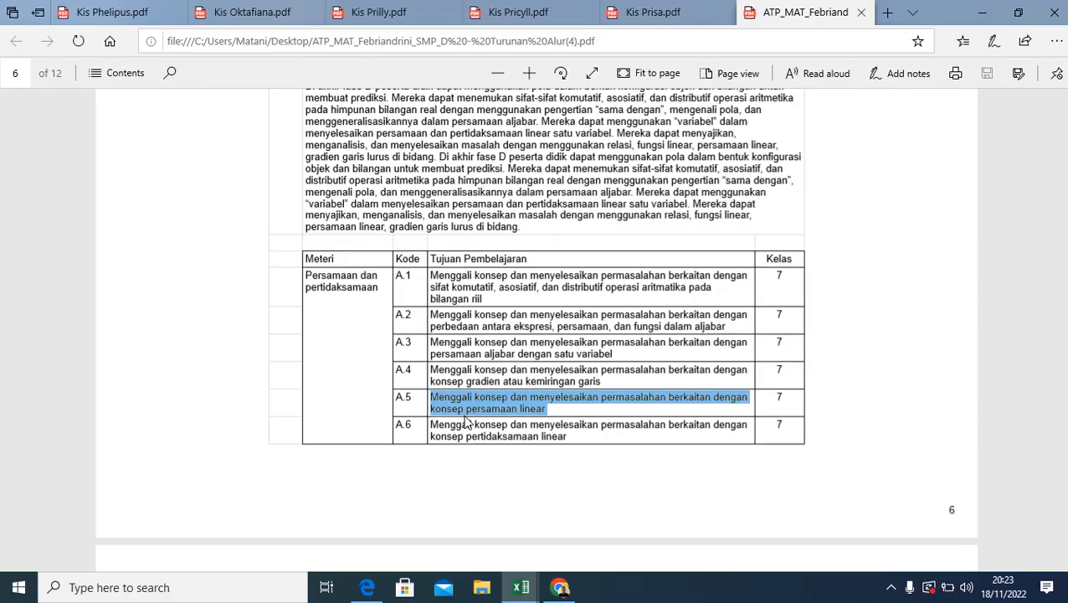
pyautogui.scroll(-10, 472, 416)
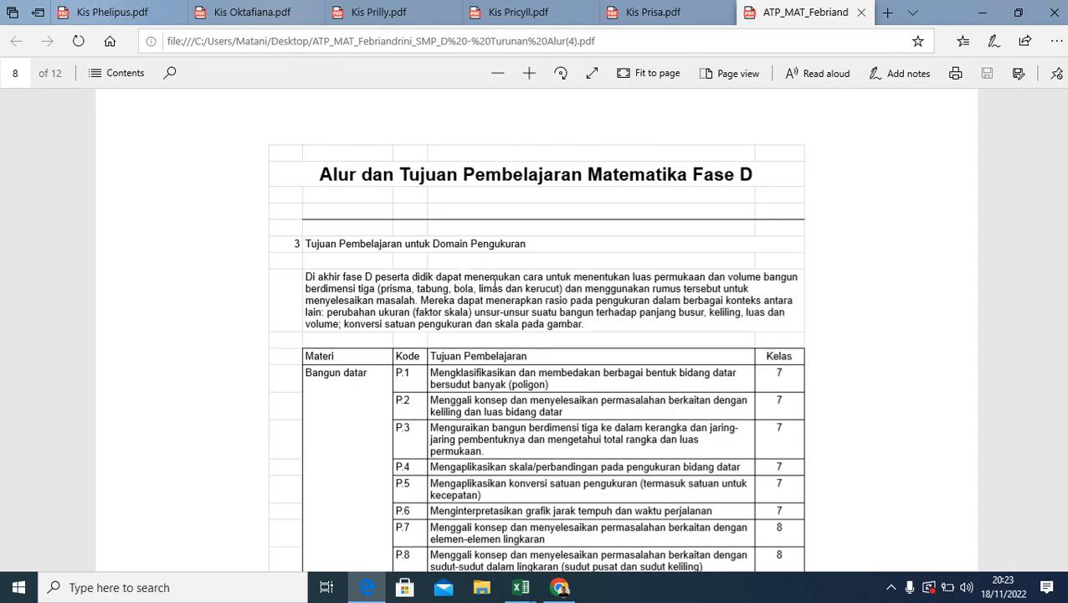
pyautogui.scroll(-3, 493, 285)
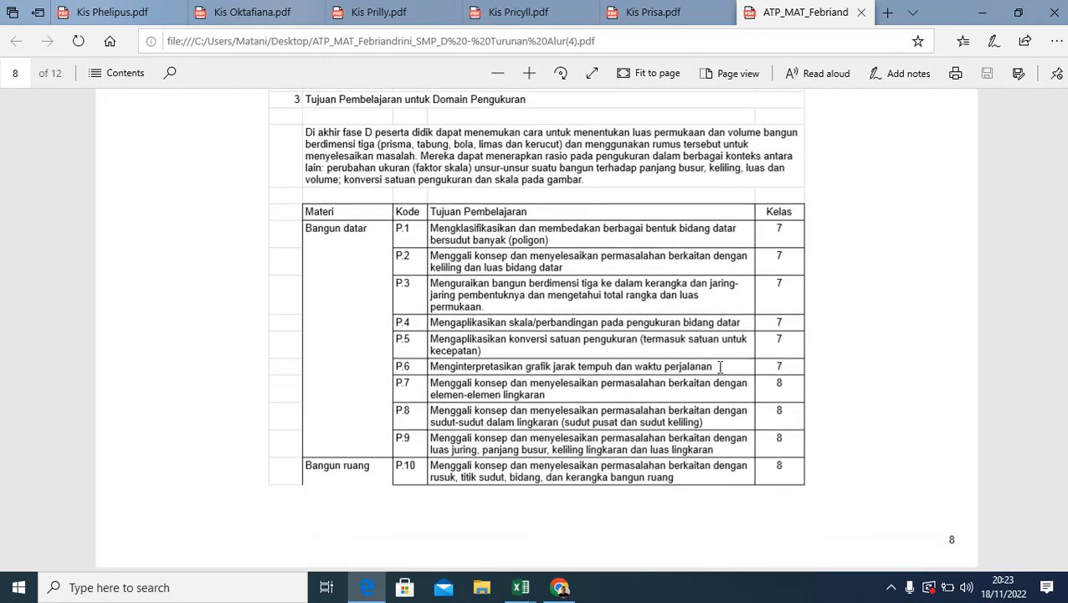
pyautogui.moveTo(720, 366); pyautogui.dragTo(448, 370)
pyautogui.rightClick(445, 370)
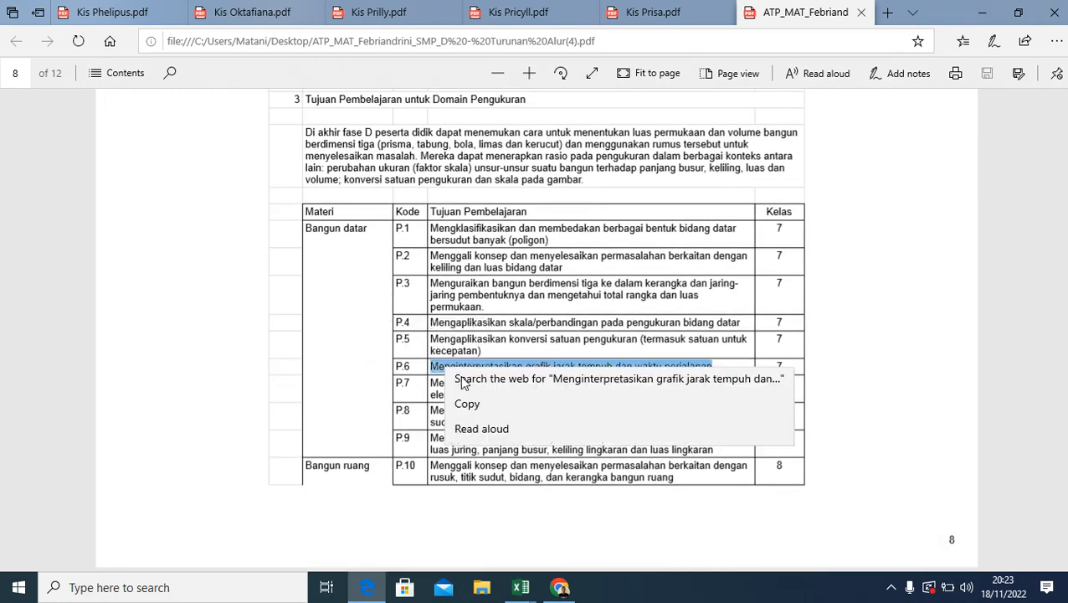
pyautogui.click(470, 481)
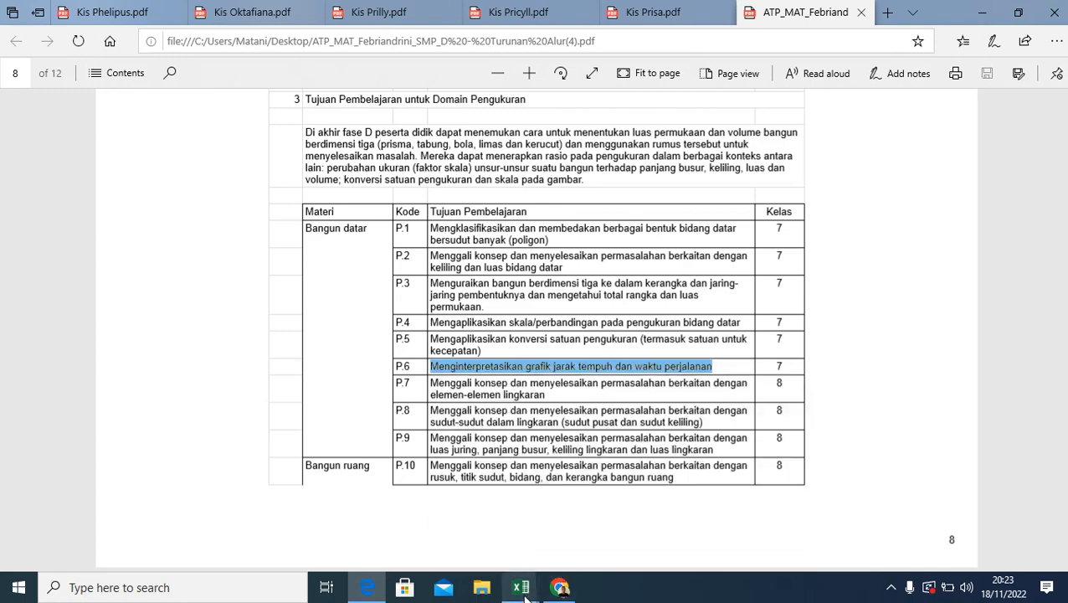
# Back in the Format Nilai Kurikulum Merdeka workbook, replace E13 with the copied P.6 objective and enter P3 as its Kode ATP in C13
pyautogui.click(522, 587)
pyautogui.click(463, 544)
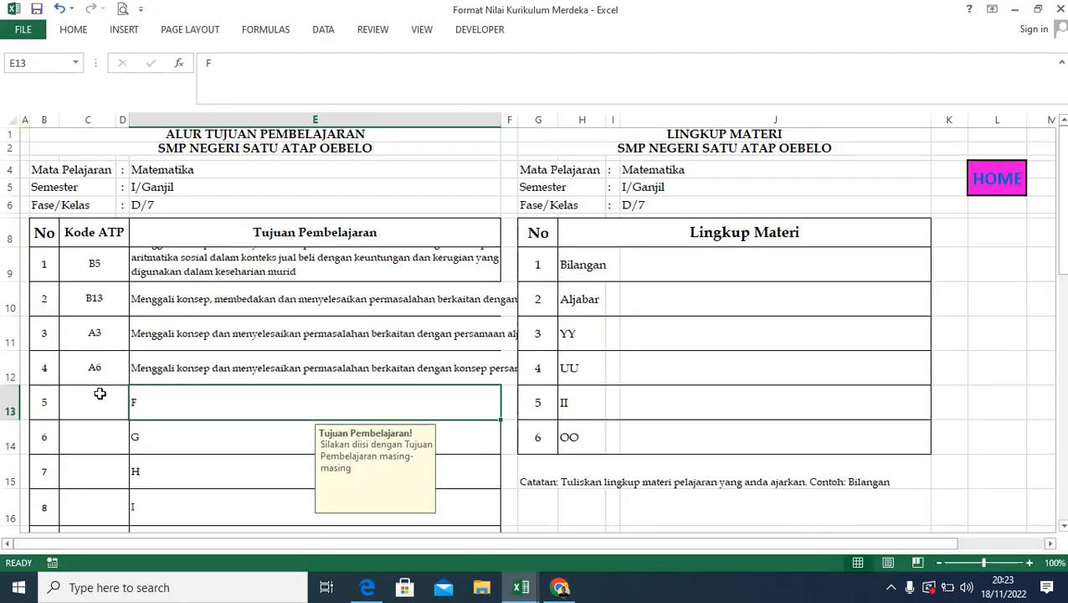
pyautogui.click(99, 394)
pyautogui.click(136, 404)
pyautogui.doubleClick(135, 403)
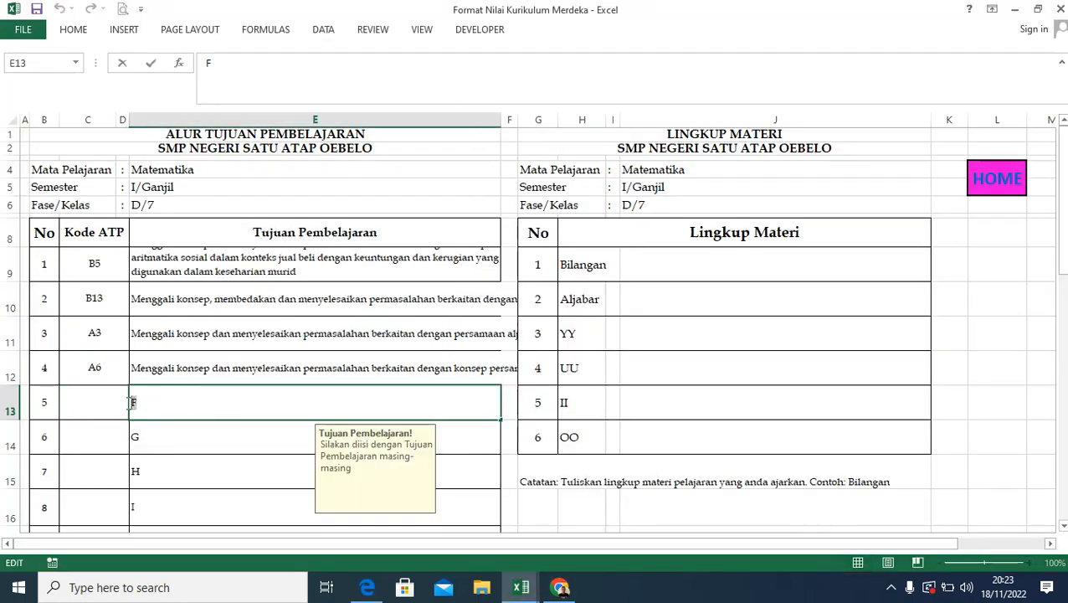
pyautogui.hotkey('ctrl', 'v')
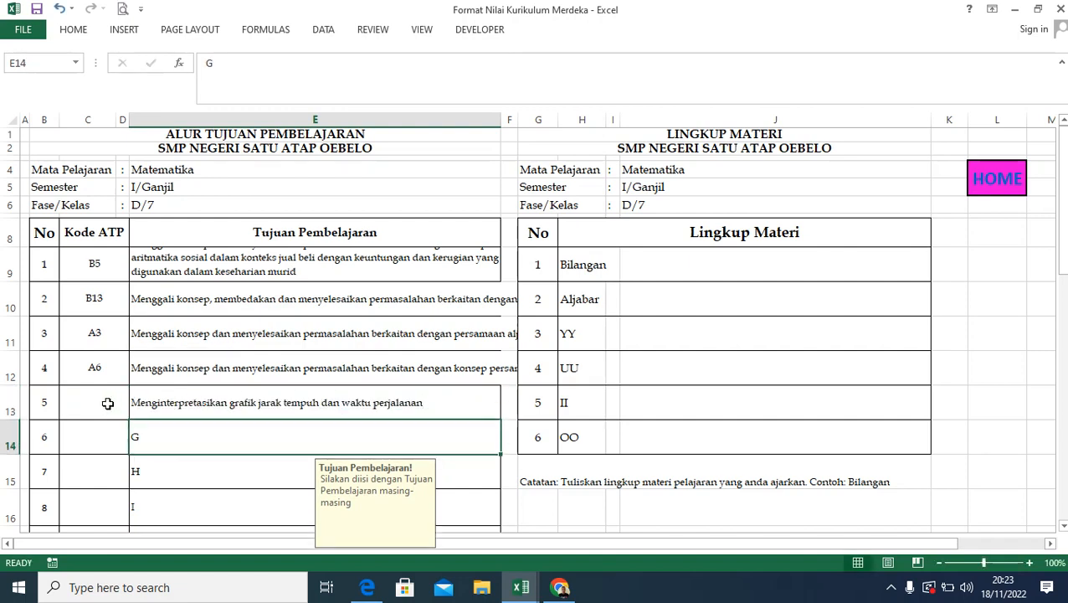
pyautogui.click(107, 403)
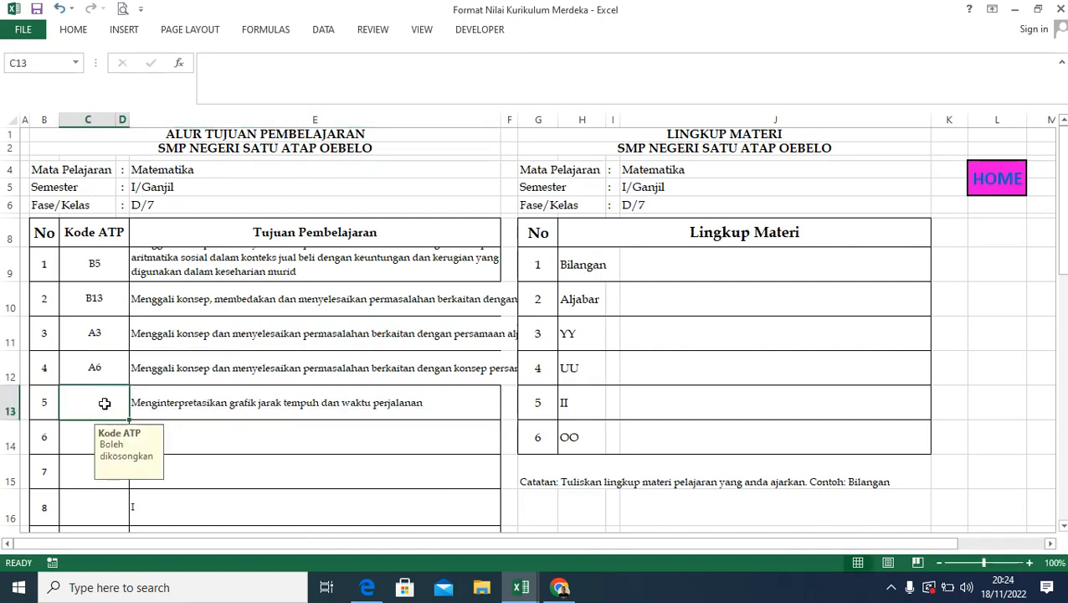
pyautogui.write('P3')
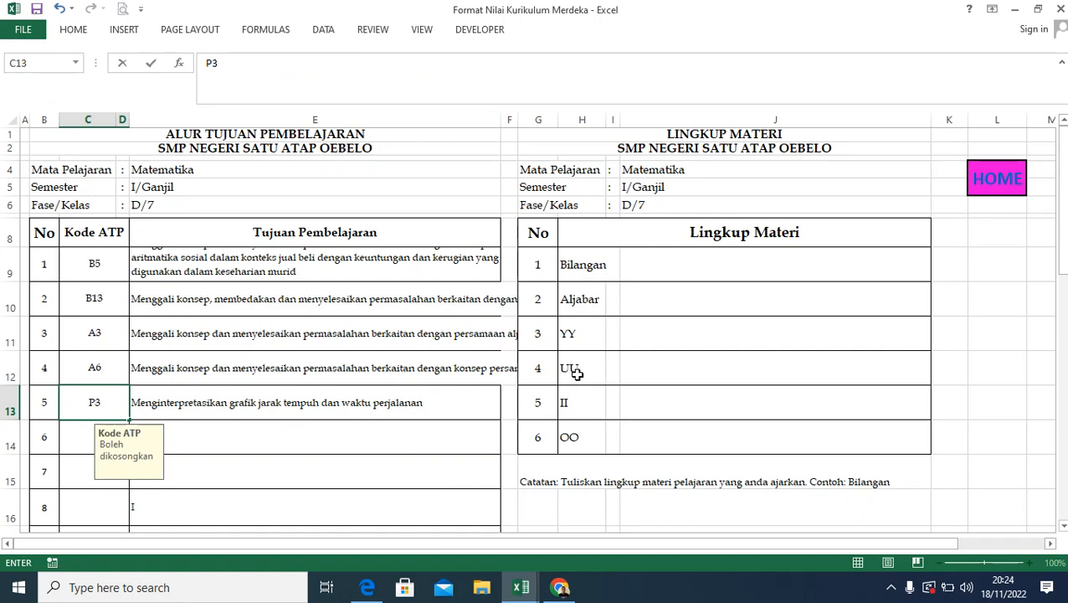
# Enter Pengukuran as the third Lingkup Materi in cell H11
pyautogui.click(585, 332)
pyautogui.write('p')
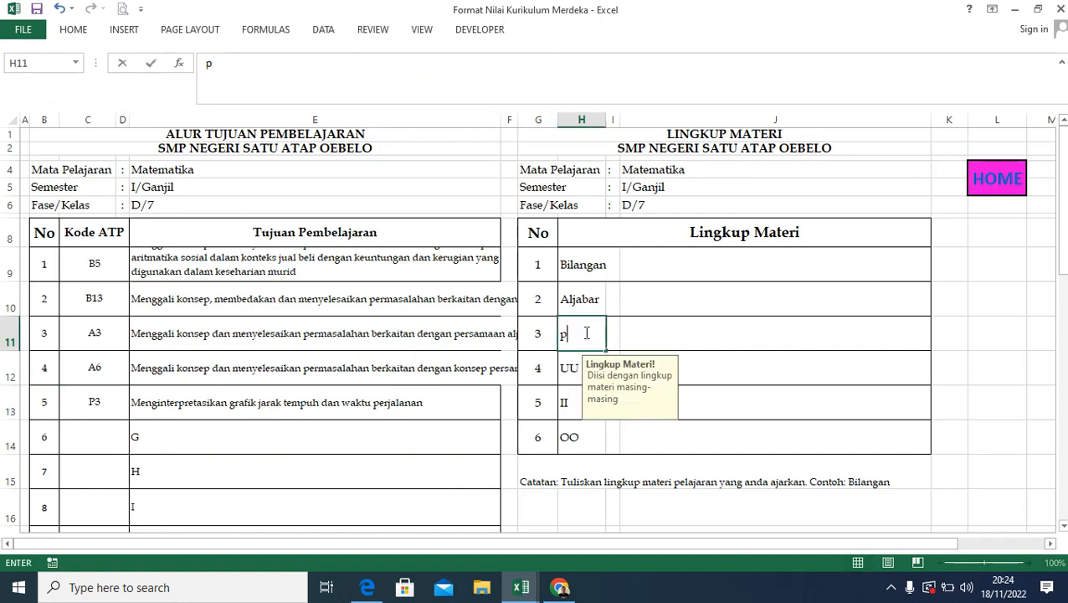
pyautogui.write('ENGUKURAN')
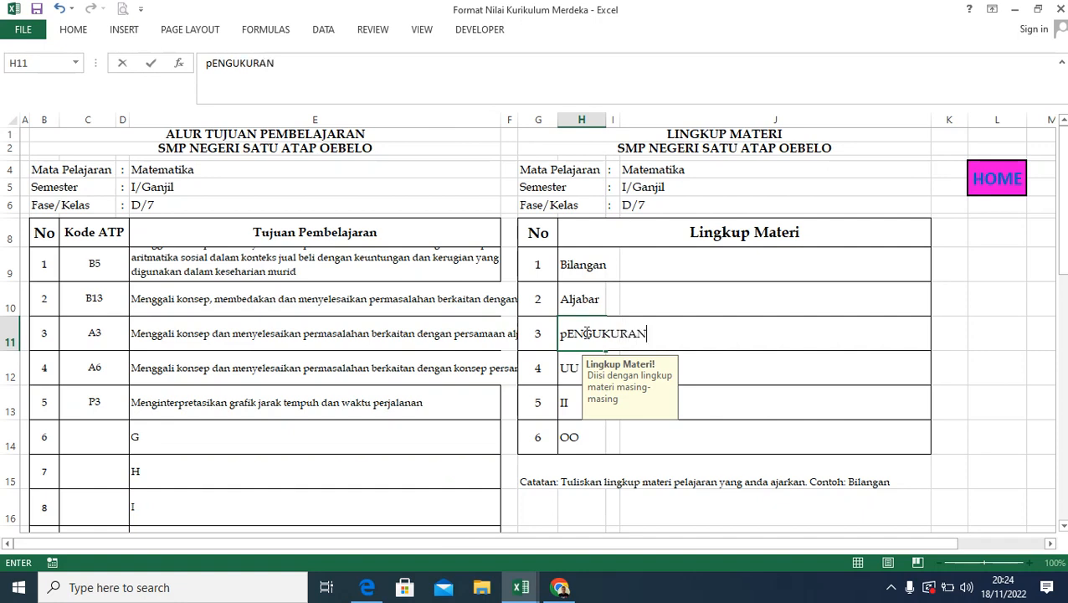
pyautogui.press('Return')
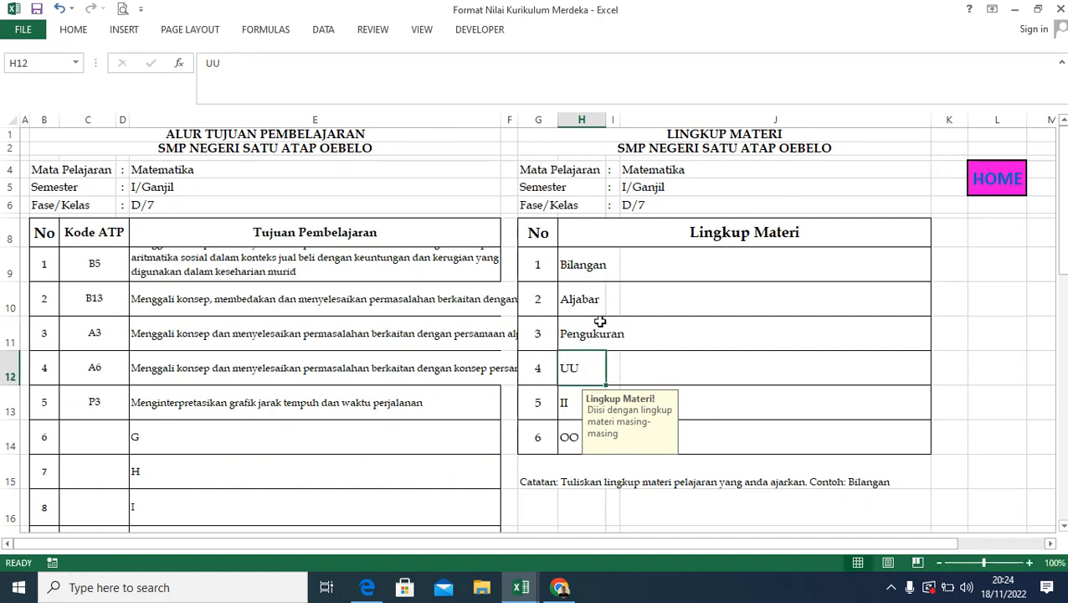
# Clear the placeholder entries of Lingkup Materi rows 4 to 6 in cells H12:H14
pyautogui.moveTo(576, 368); pyautogui.dragTo(575, 434)
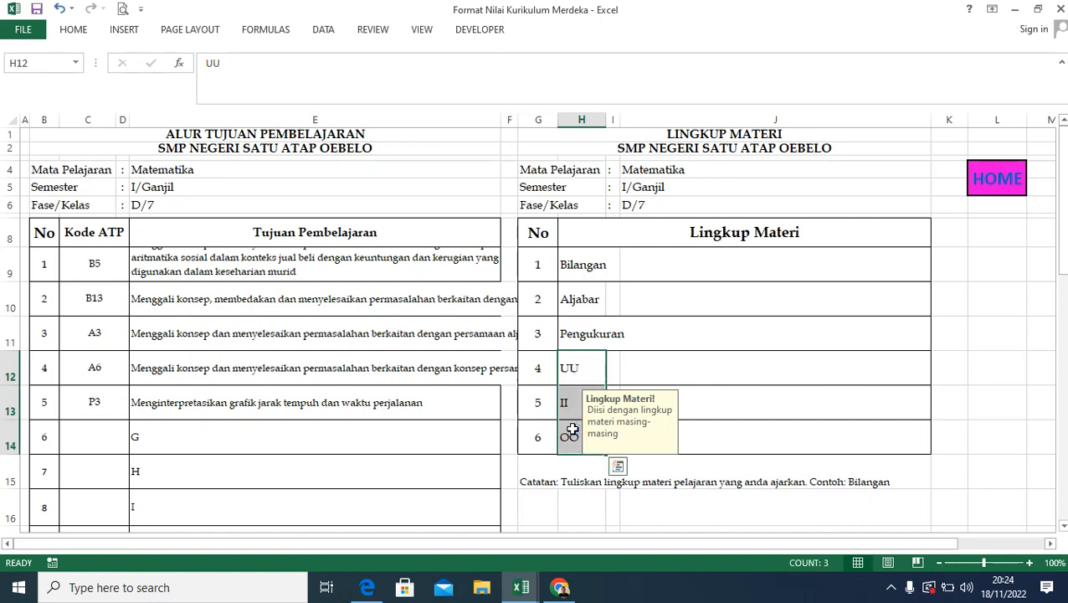
pyautogui.press('Delete')
pyautogui.click(772, 380)
pyautogui.click(590, 369)
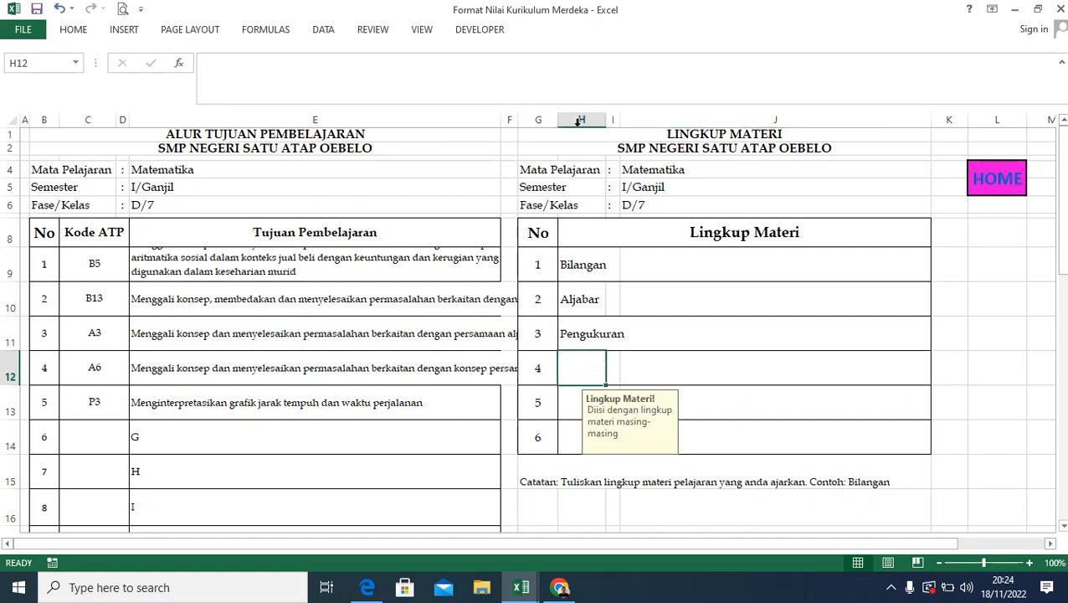
pyautogui.click(581, 266)
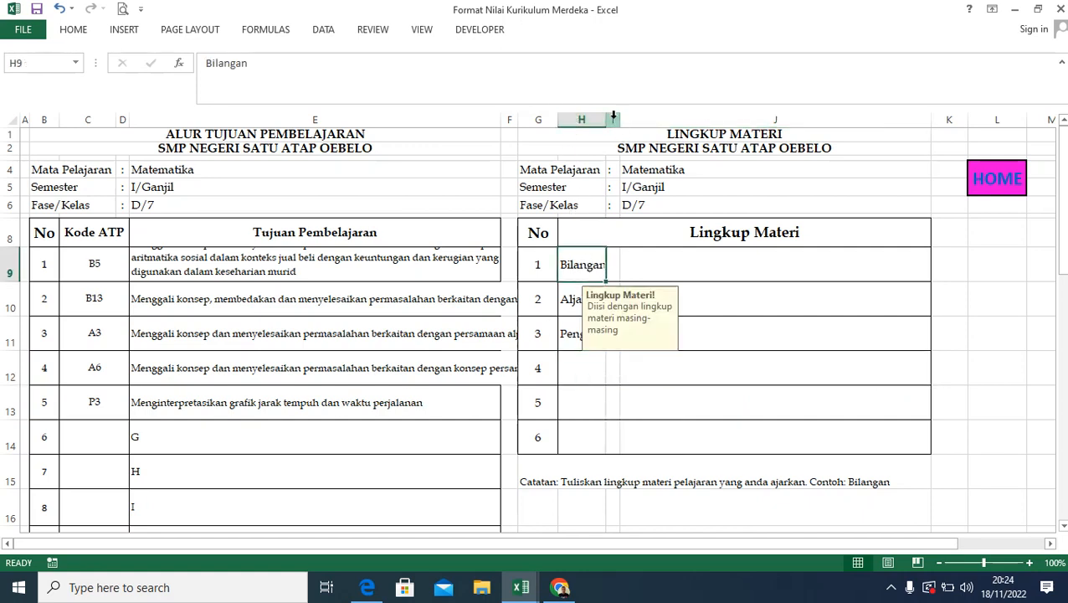
pyautogui.click(612, 264)
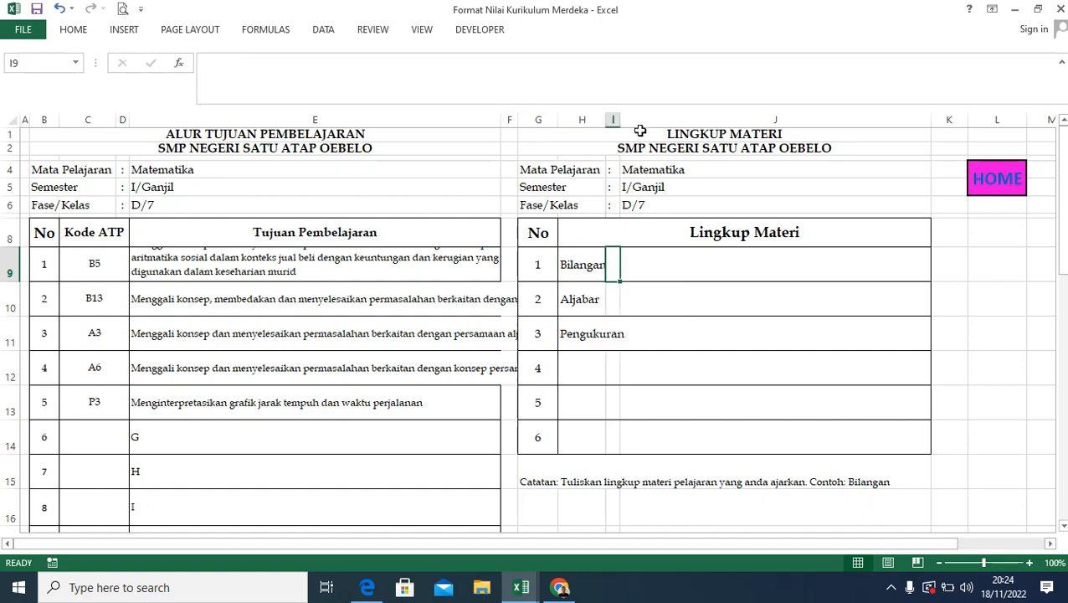
pyautogui.click(652, 268)
pyautogui.click(581, 264)
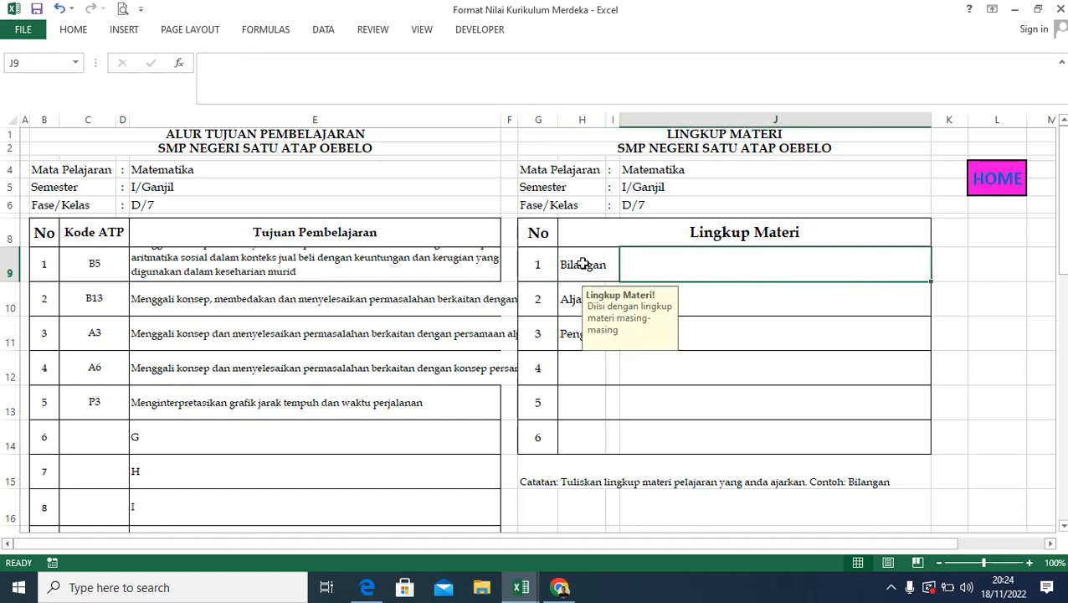
pyautogui.click(584, 311)
pyautogui.click(580, 344)
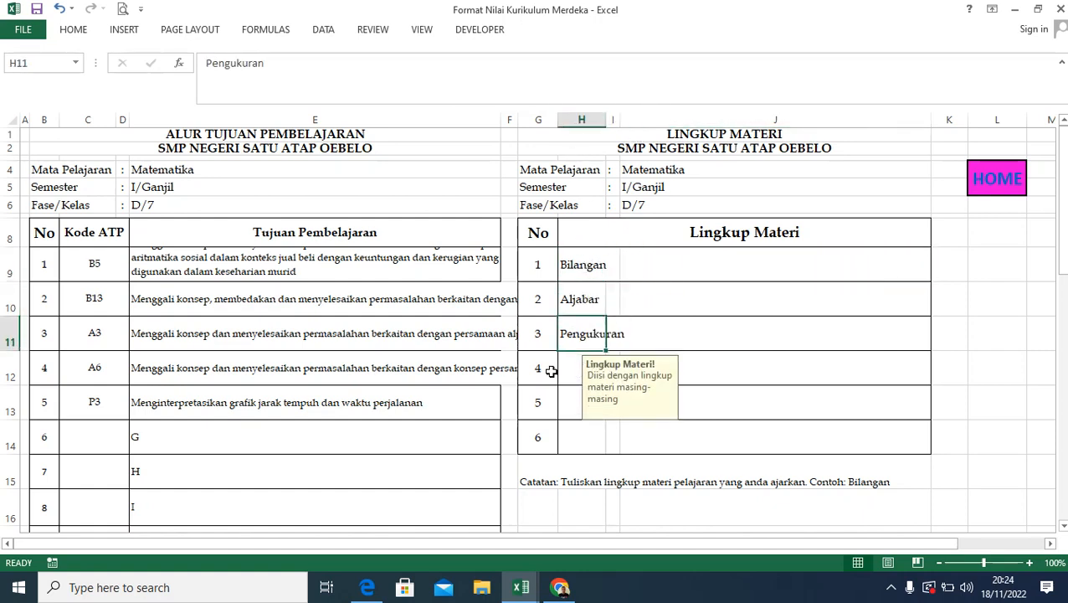
# Clear the unused placeholder entries in the Tujuan Pembelajaran column from row 6 downward, starting at cell E14
pyautogui.scroll(-2, 280, 328)
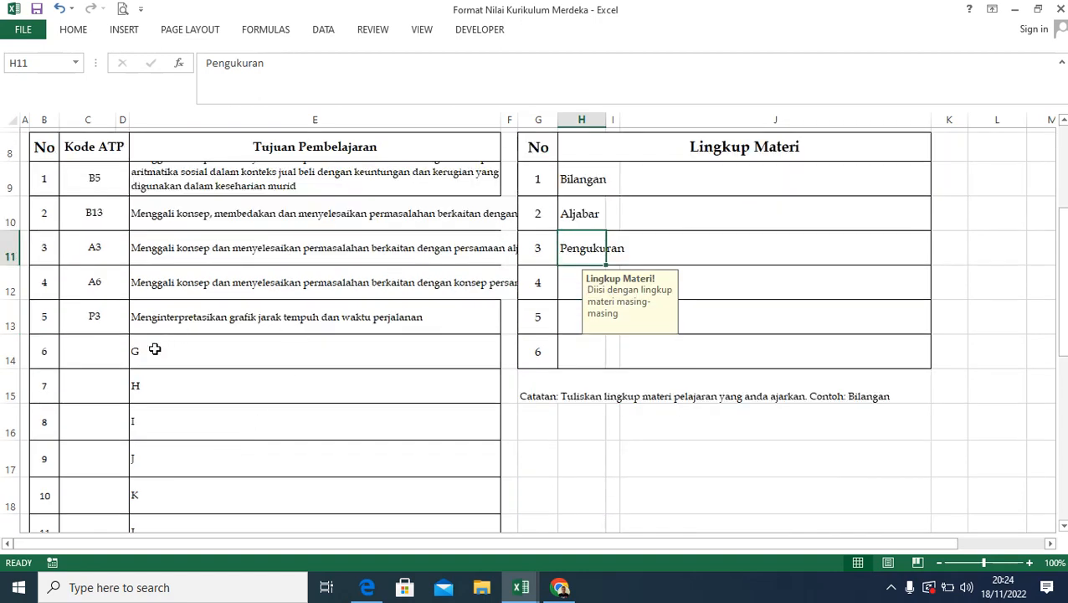
pyautogui.moveTo(155, 349); pyautogui.dragTo(166, 479)
pyautogui.scroll(4, 258, 426)
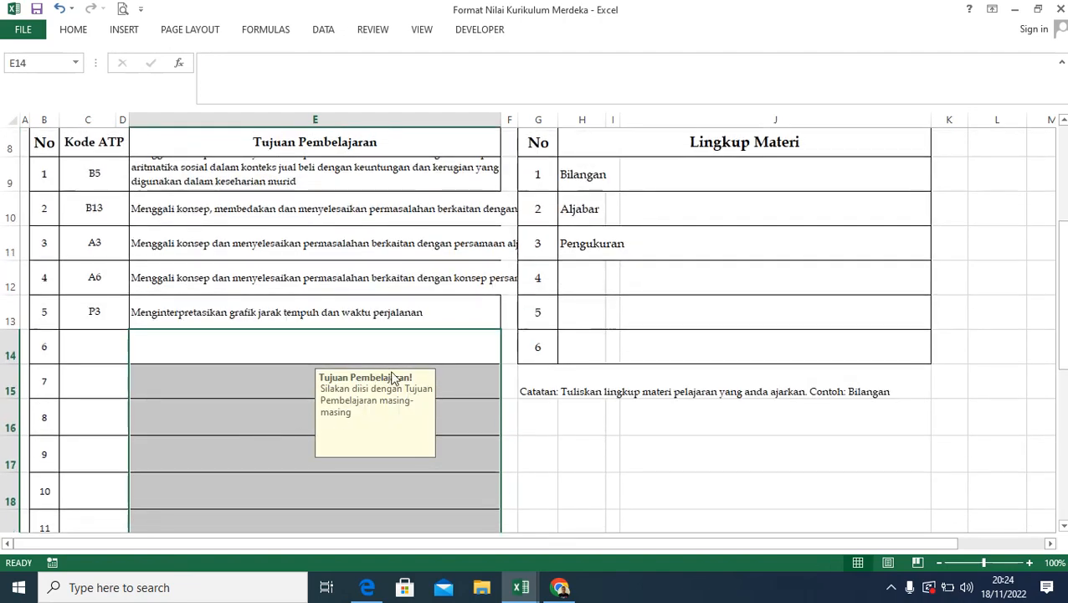
pyautogui.click(322, 351)
pyautogui.scroll(3, 378, 344)
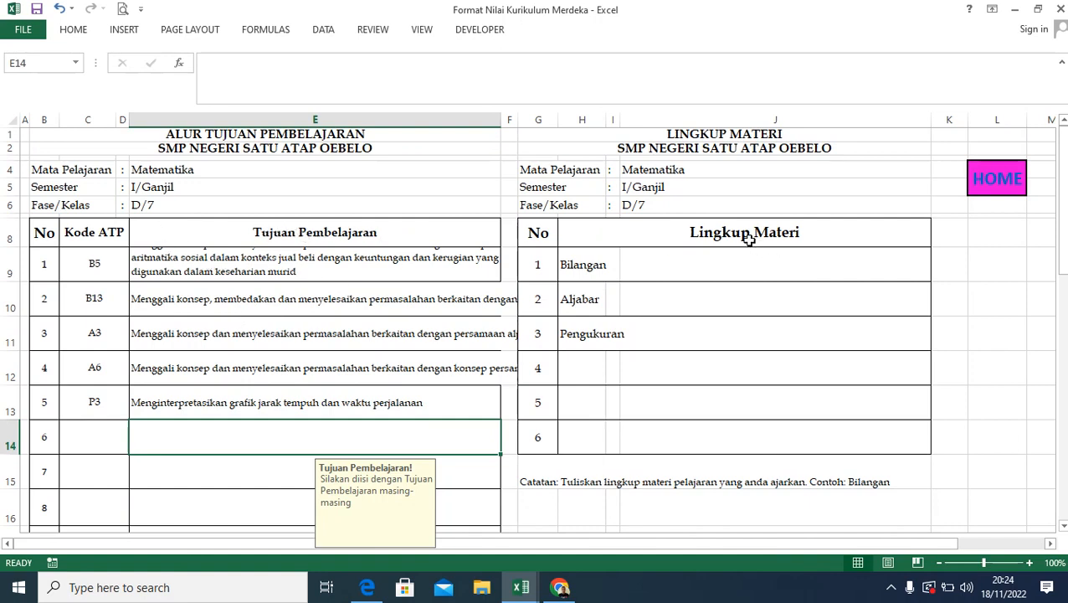
# Open the Asesmen Formatif sheet through the home menu and examine the objective references in row 11 for TP 1 to TP 4
pyautogui.click(996, 177)
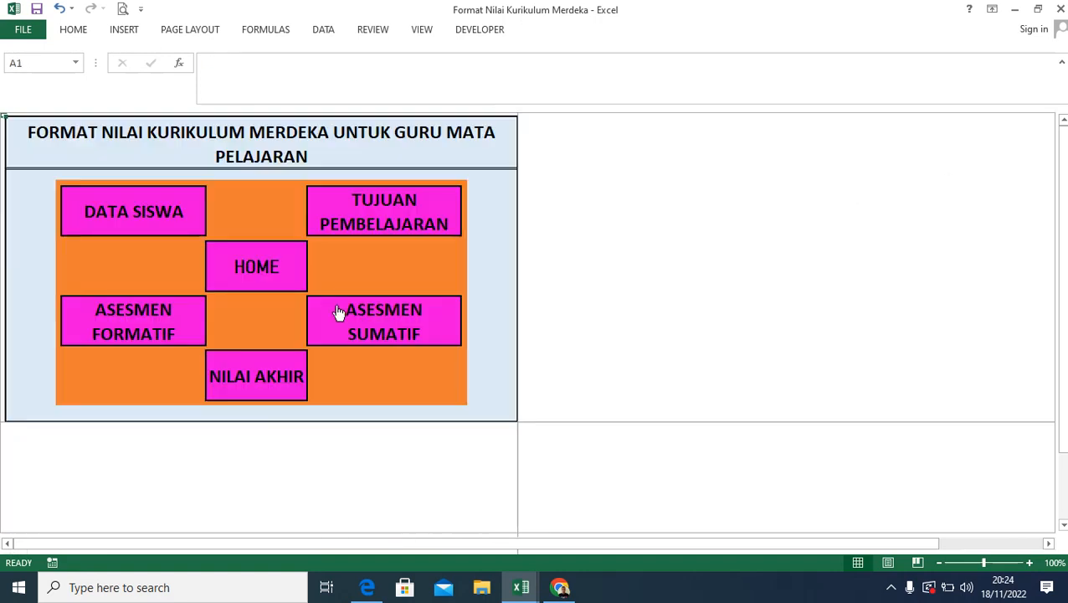
pyautogui.click(138, 329)
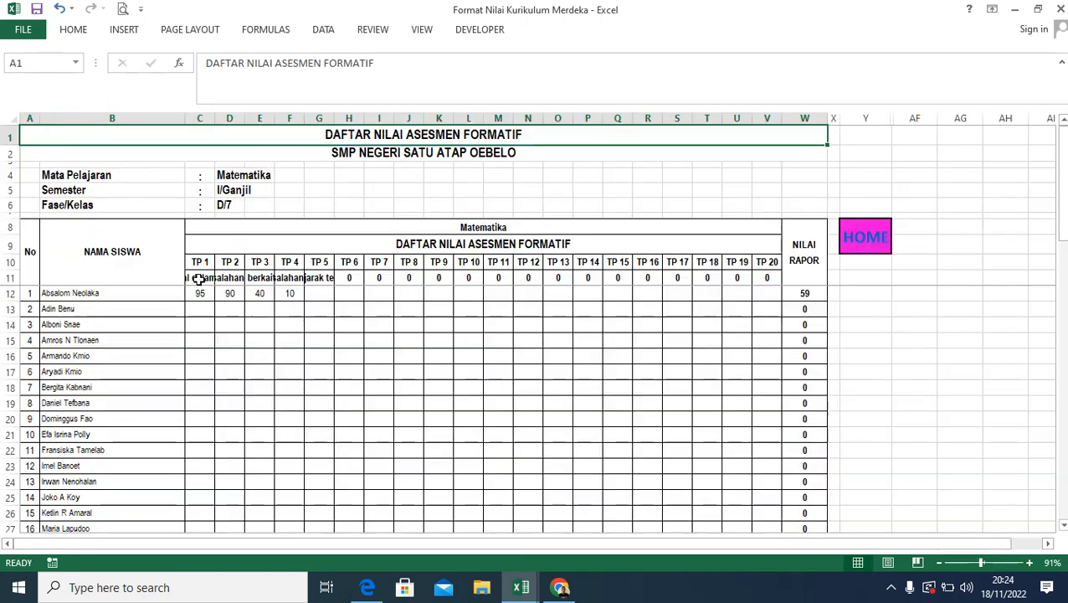
pyautogui.click(198, 279)
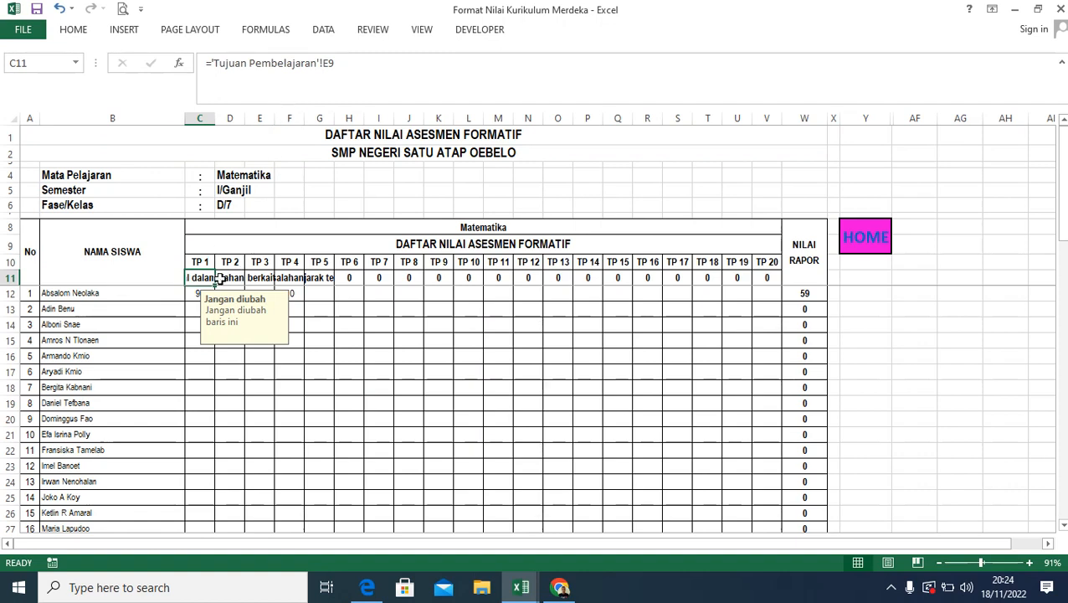
pyautogui.click(233, 281)
pyautogui.click(257, 279)
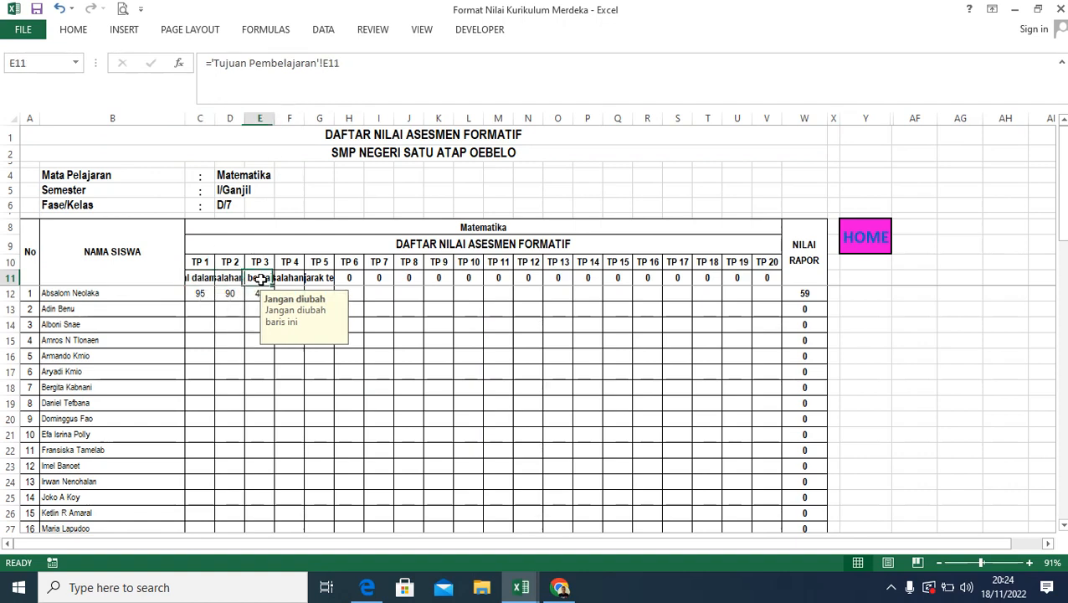
pyautogui.click(200, 279)
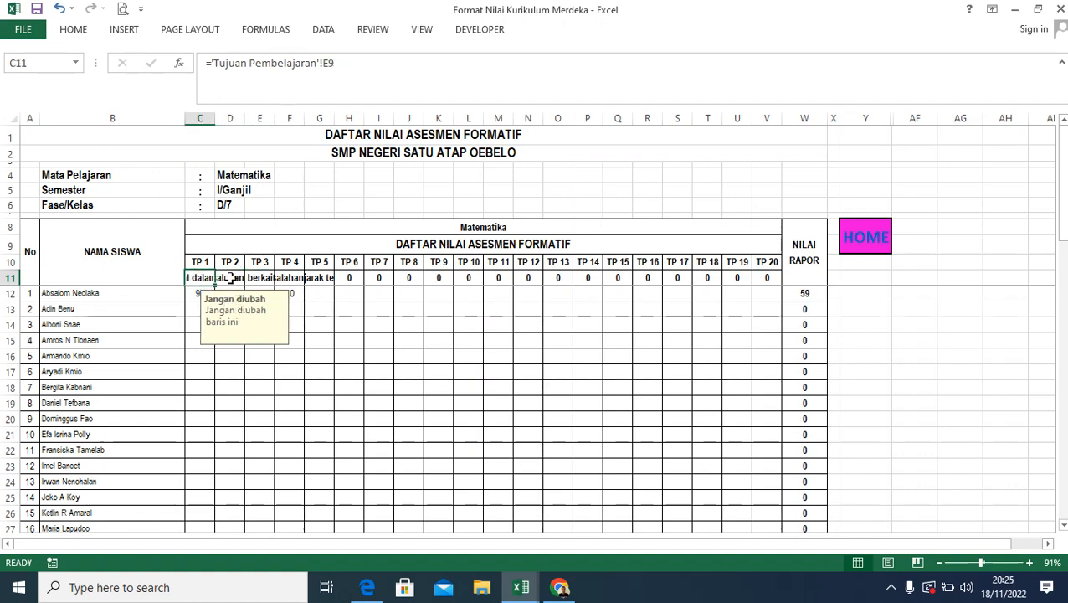
pyautogui.click(229, 279)
pyautogui.click(256, 280)
pyautogui.click(288, 280)
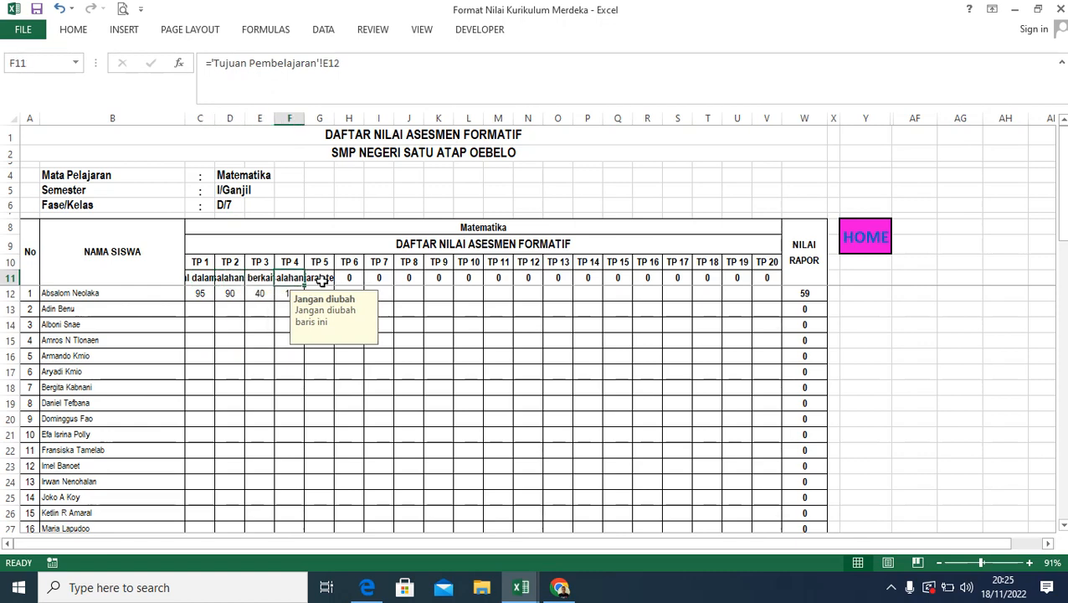
# Revisit the Tujuan Pembelajaran sheet to check the objectives and return to the Asesmen Formatif sheet
pyautogui.click(867, 238)
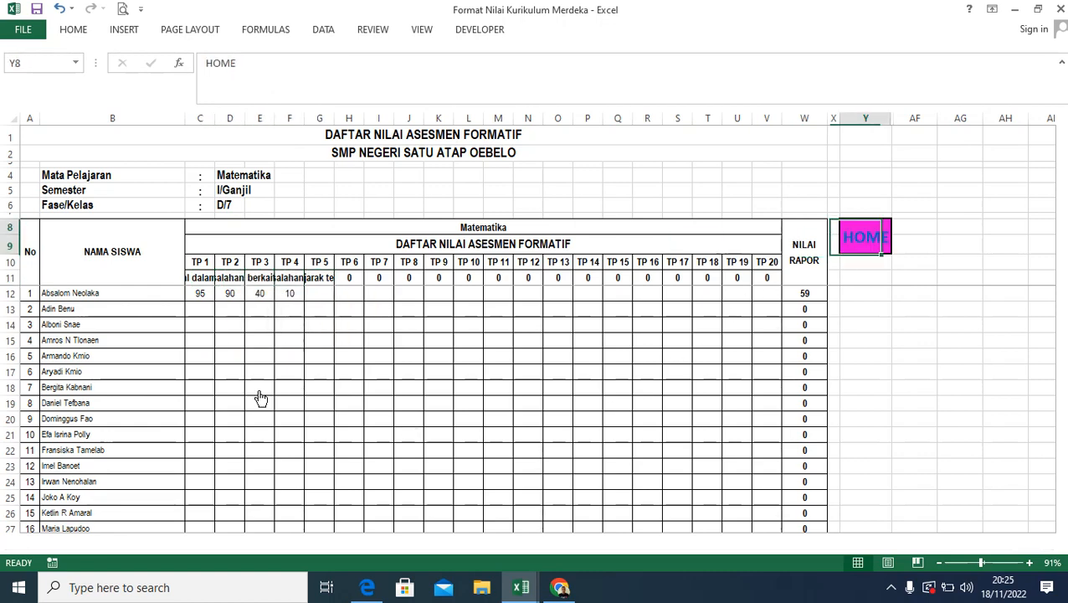
pyautogui.click(403, 205)
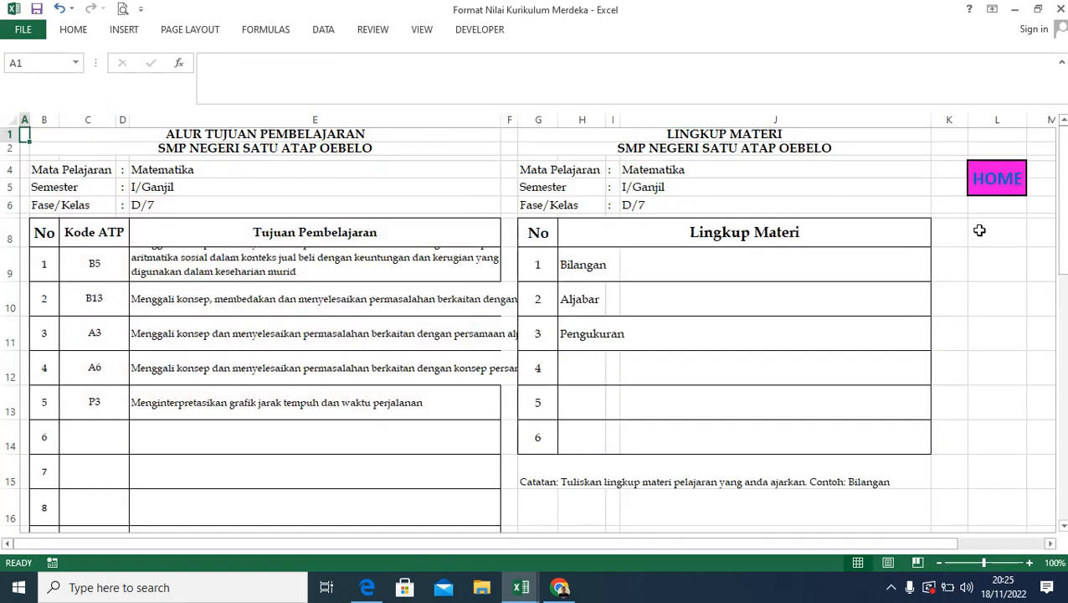
pyautogui.click(979, 184)
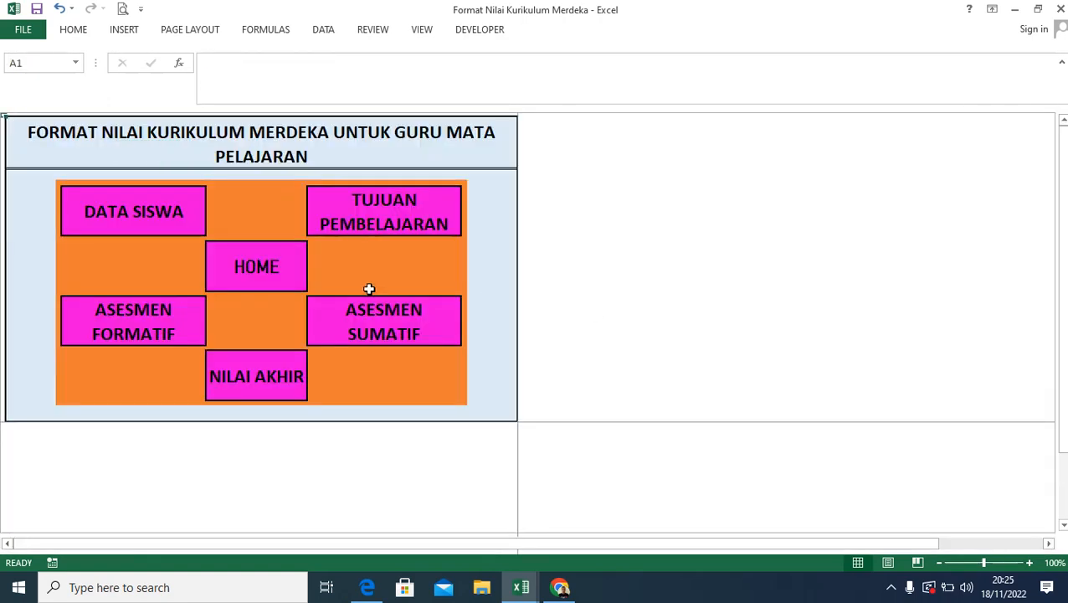
pyautogui.click(148, 336)
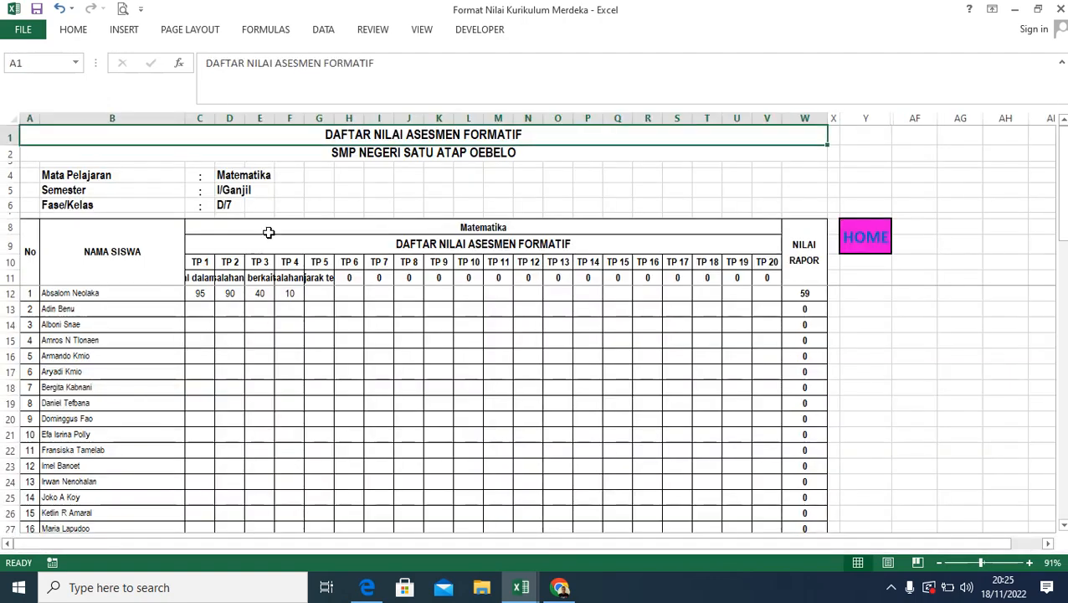
# Enter 80 as the first student's TP 5 score in cell G12
pyautogui.click(199, 294)
pyautogui.click(227, 293)
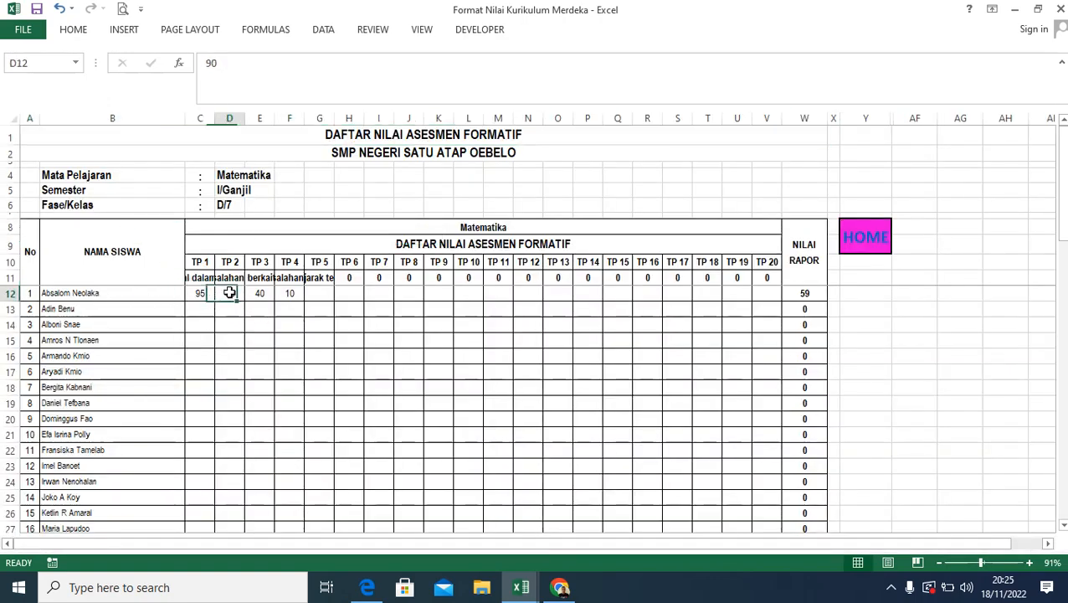
pyautogui.click(255, 293)
pyautogui.click(290, 293)
pyautogui.click(322, 293)
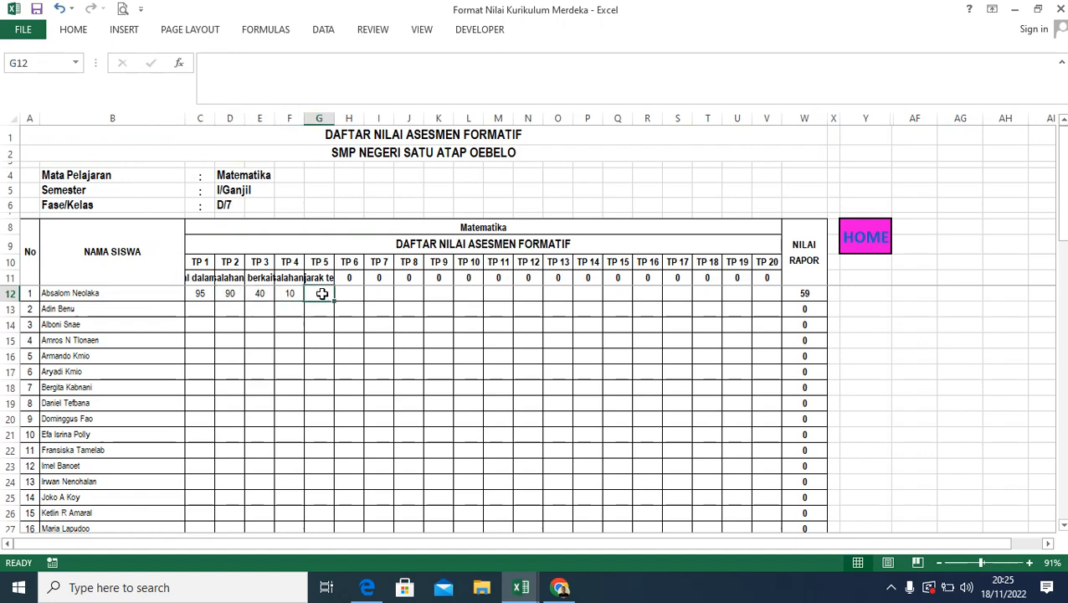
pyautogui.write('80')
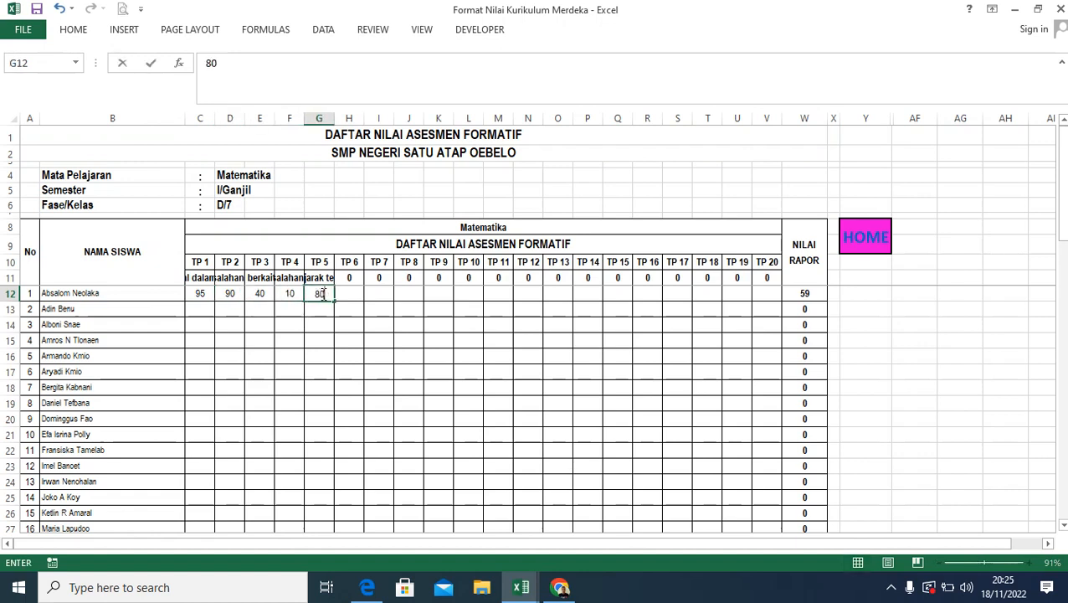
pyautogui.press('Return')
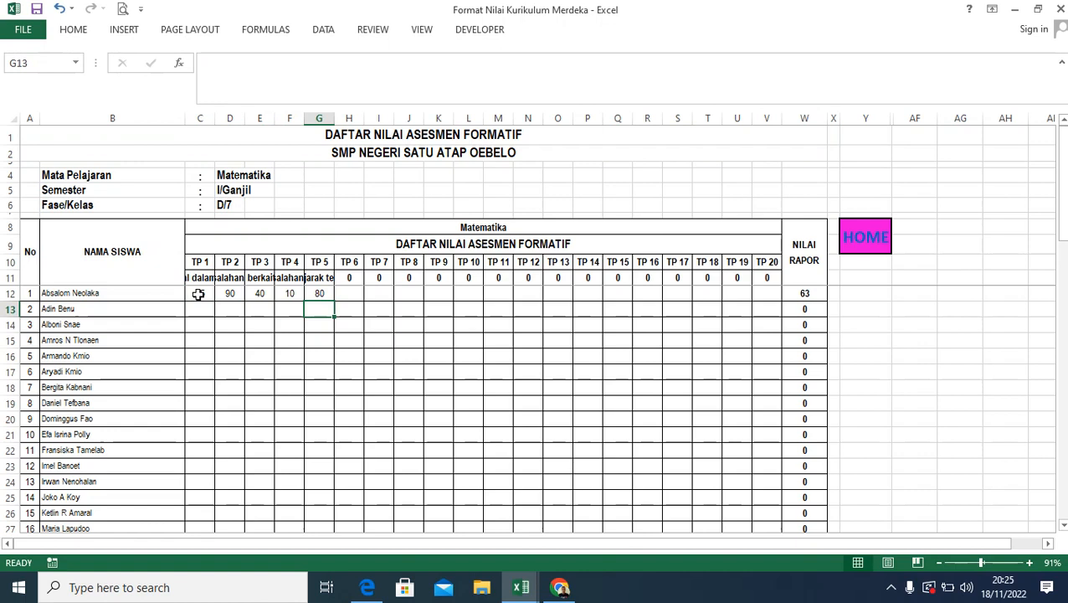
# Review the first student's formative scores for TP 1 to TP 5 in cells C12:G12
pyautogui.click(227, 295)
pyautogui.click(199, 295)
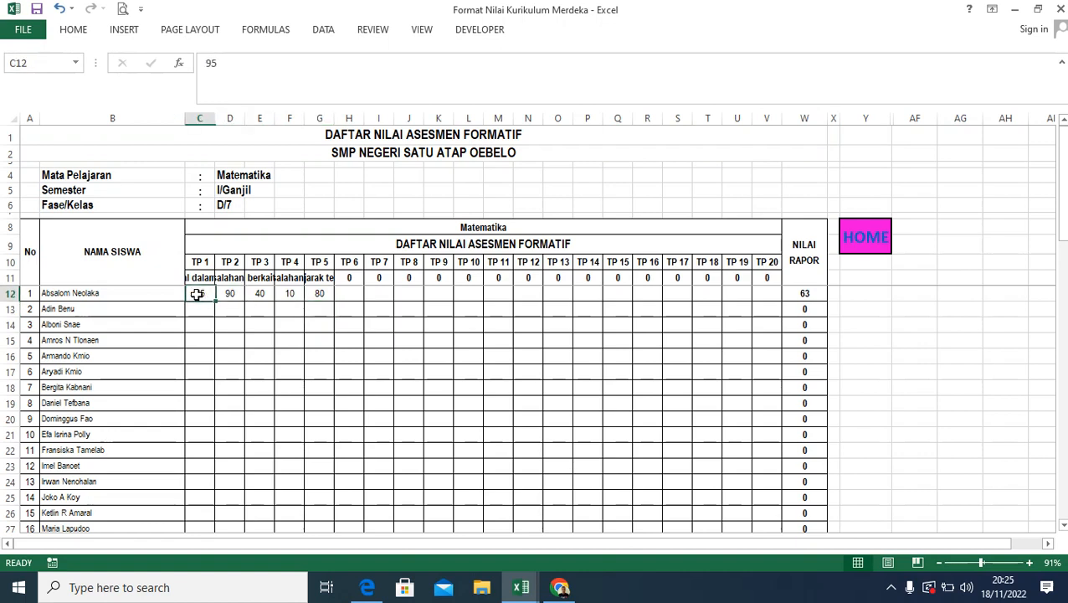
pyautogui.click(227, 294)
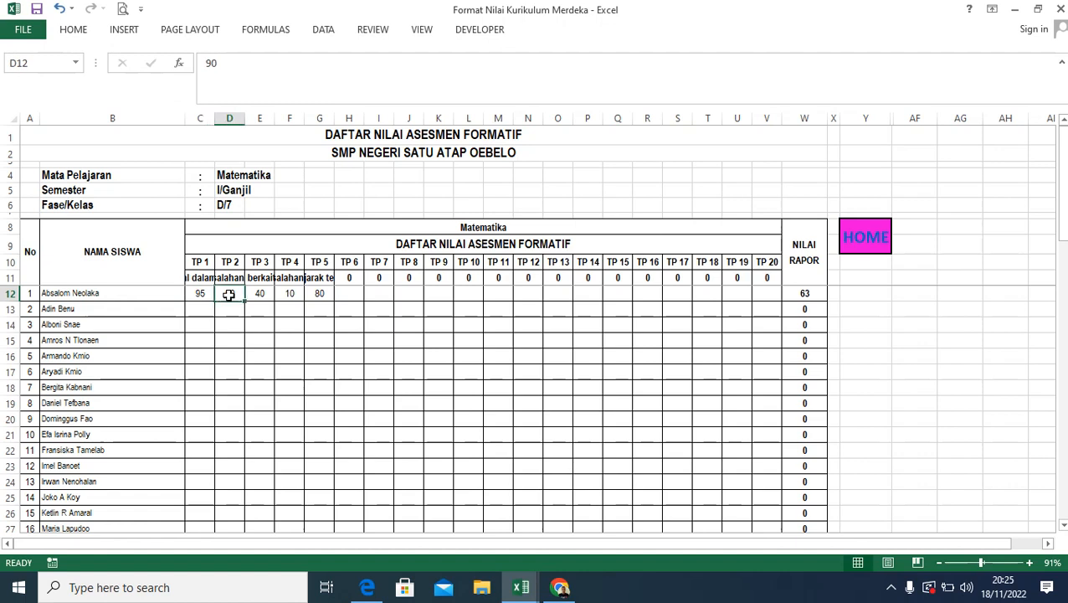
pyautogui.click(257, 294)
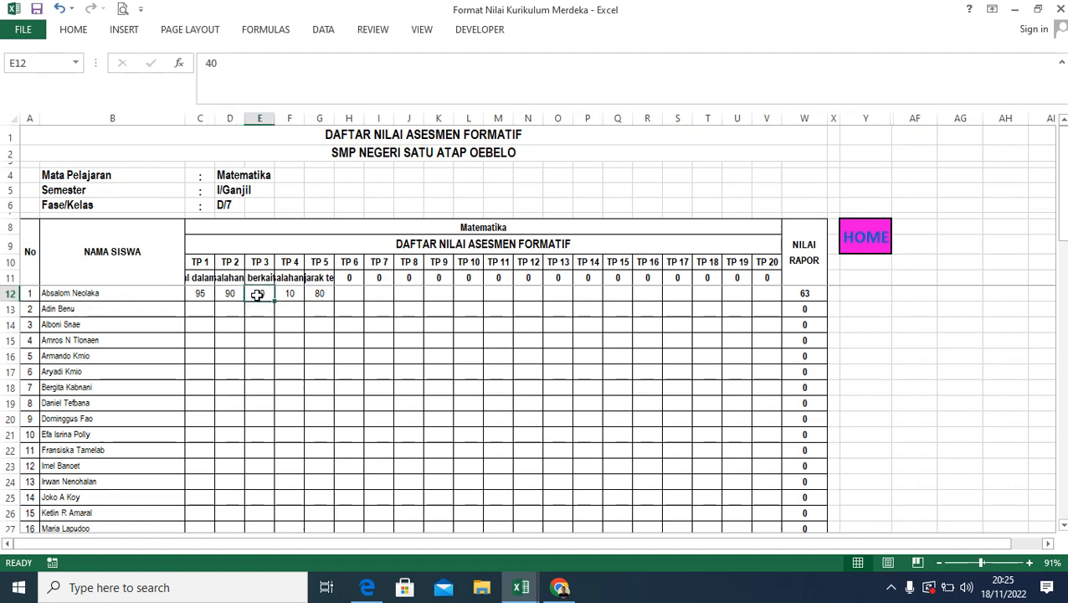
pyautogui.click(297, 293)
pyautogui.click(196, 294)
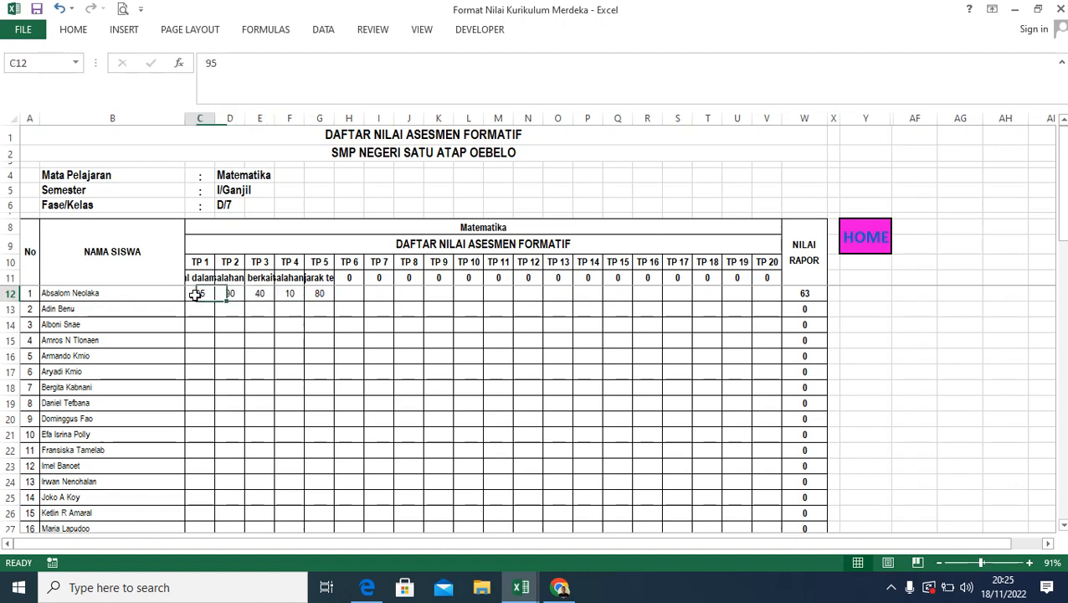
pyautogui.click(228, 293)
pyautogui.click(258, 293)
pyautogui.click(289, 293)
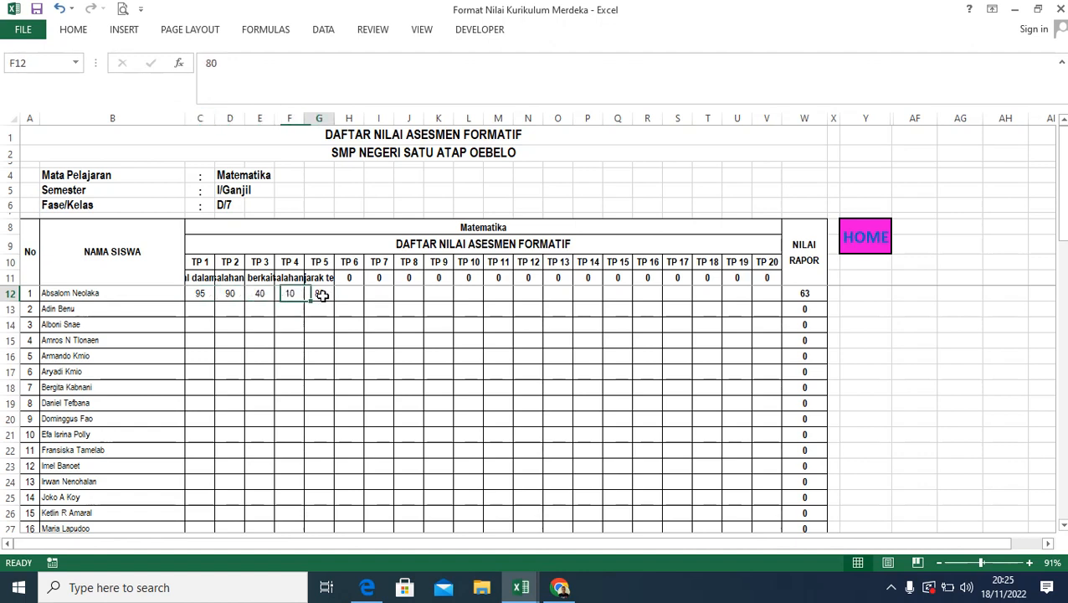
pyautogui.click(320, 294)
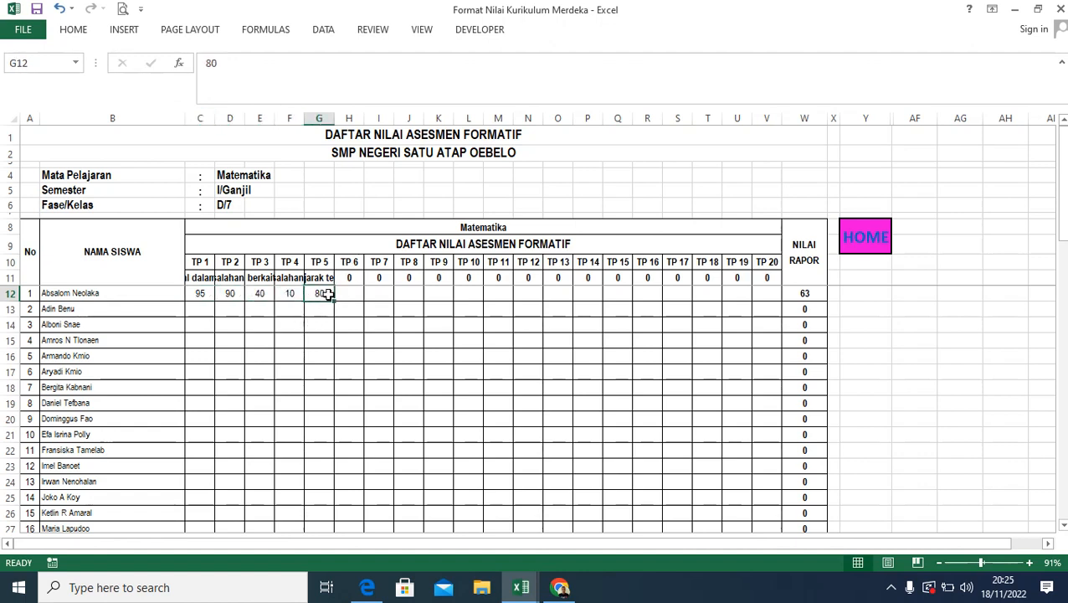
# Examine the objective references in row 11 for the unused columns TP 6 to TP 13
pyautogui.click(349, 278)
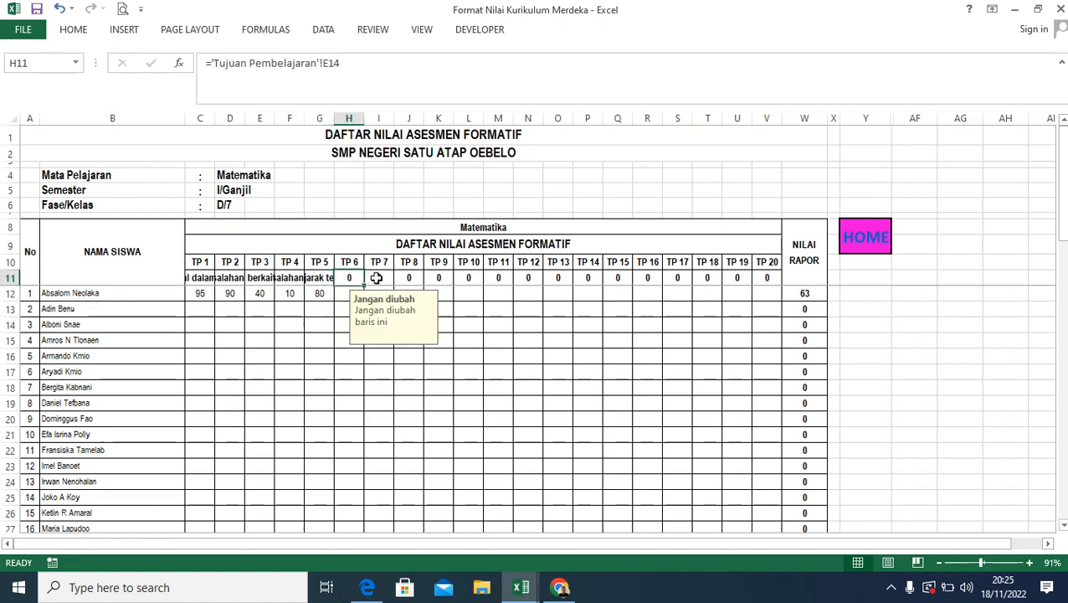
pyautogui.click(378, 278)
pyautogui.click(408, 278)
pyautogui.click(439, 278)
pyautogui.click(469, 278)
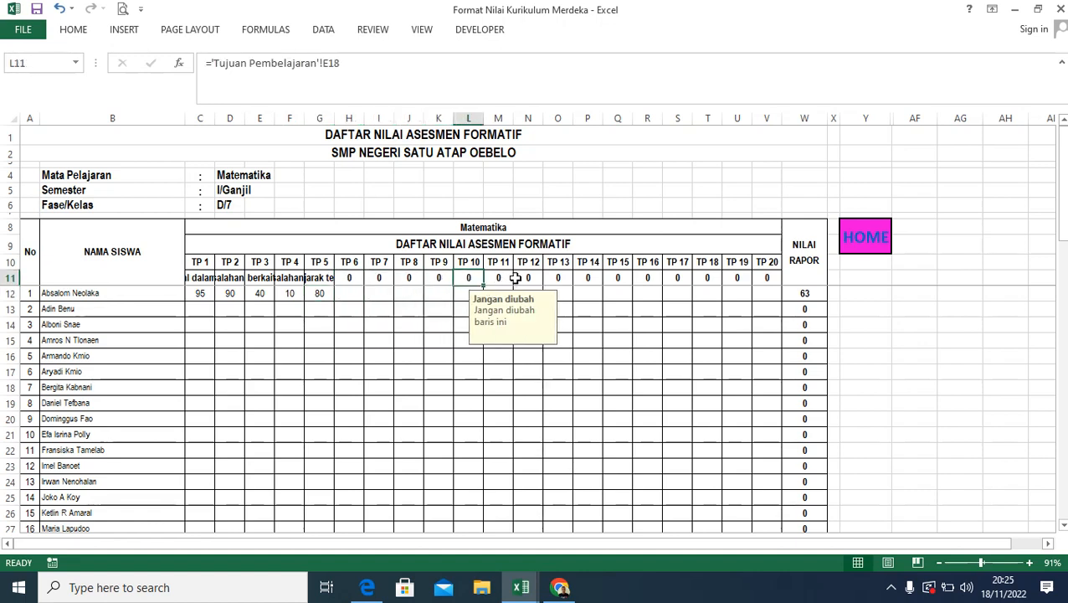
pyautogui.click(498, 278)
pyautogui.click(528, 278)
pyautogui.click(558, 278)
# Copy the first student's scores in C12:G12 and paste them for students 2 to 5 in rows 13 to 16
pyautogui.click(322, 293)
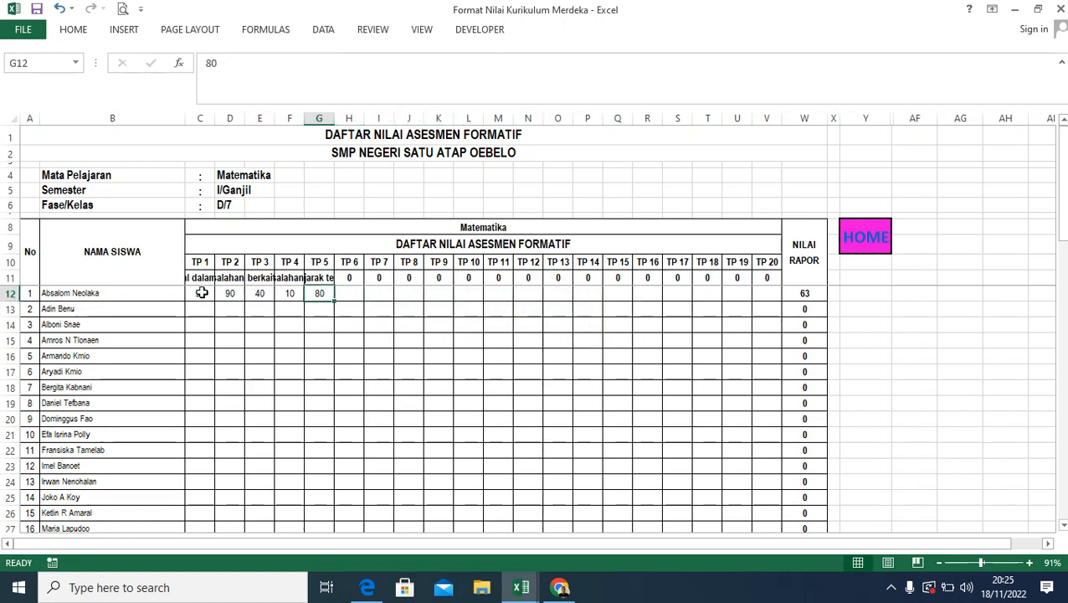
pyautogui.moveTo(200, 293); pyautogui.dragTo(312, 290)
pyautogui.rightClick(322, 296)
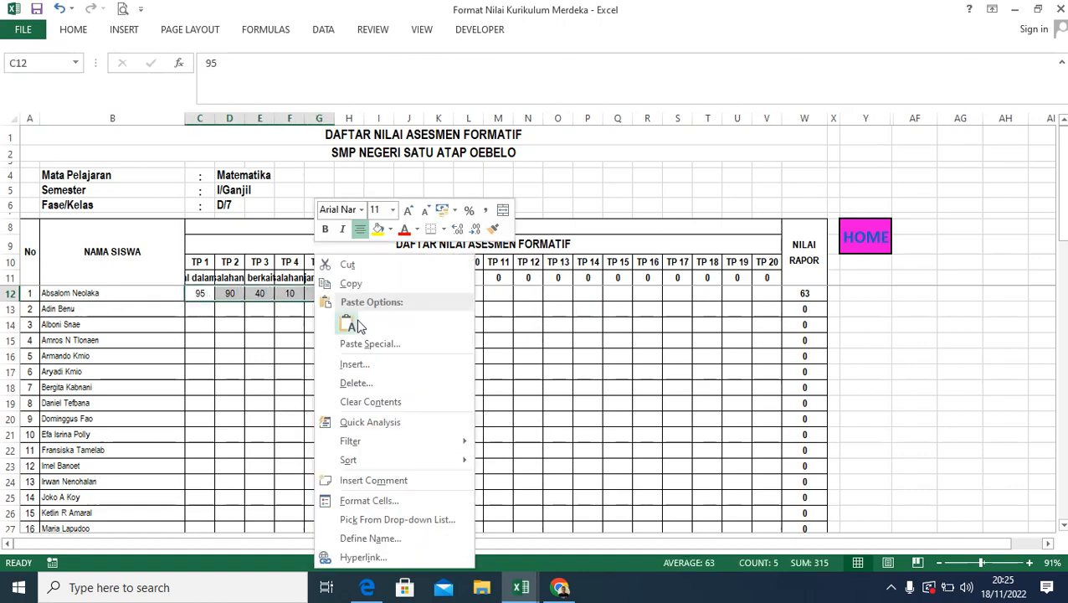
pyautogui.click(351, 284)
pyautogui.click(206, 310)
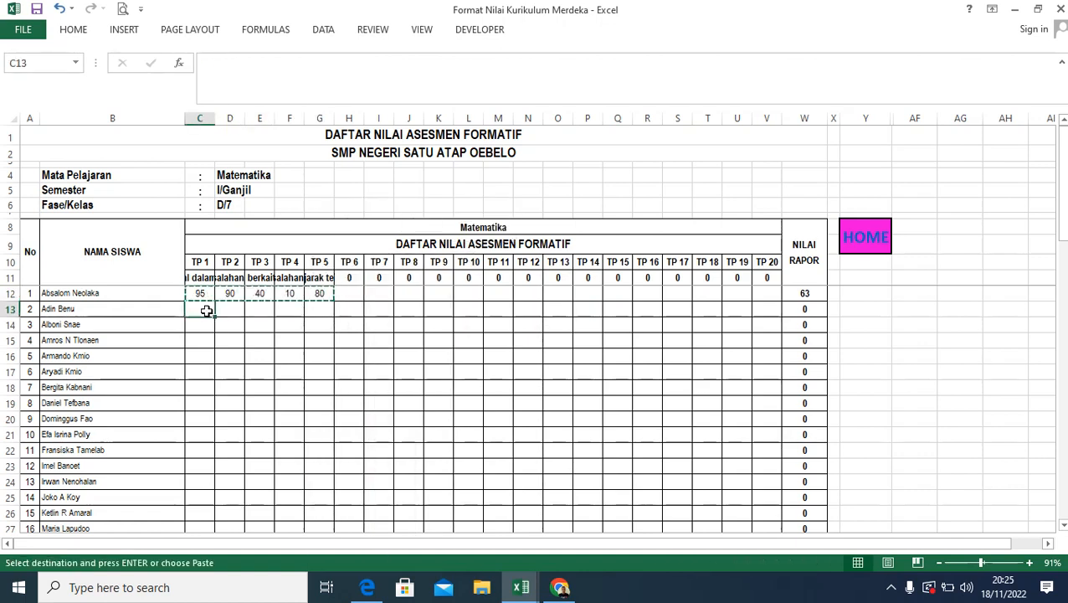
pyautogui.hotkey('ctrl', 'v')
pyautogui.click(205, 325)
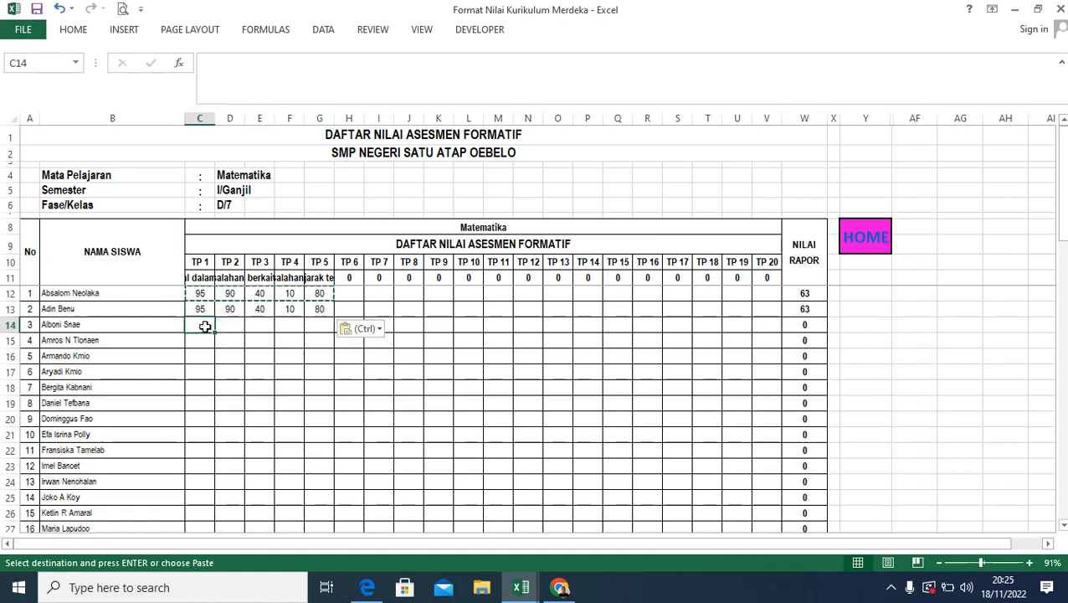
pyautogui.hotkey('ctrl', 'v')
pyautogui.click(206, 341)
pyautogui.hotkey('ctrl', 'v')
pyautogui.click(207, 355)
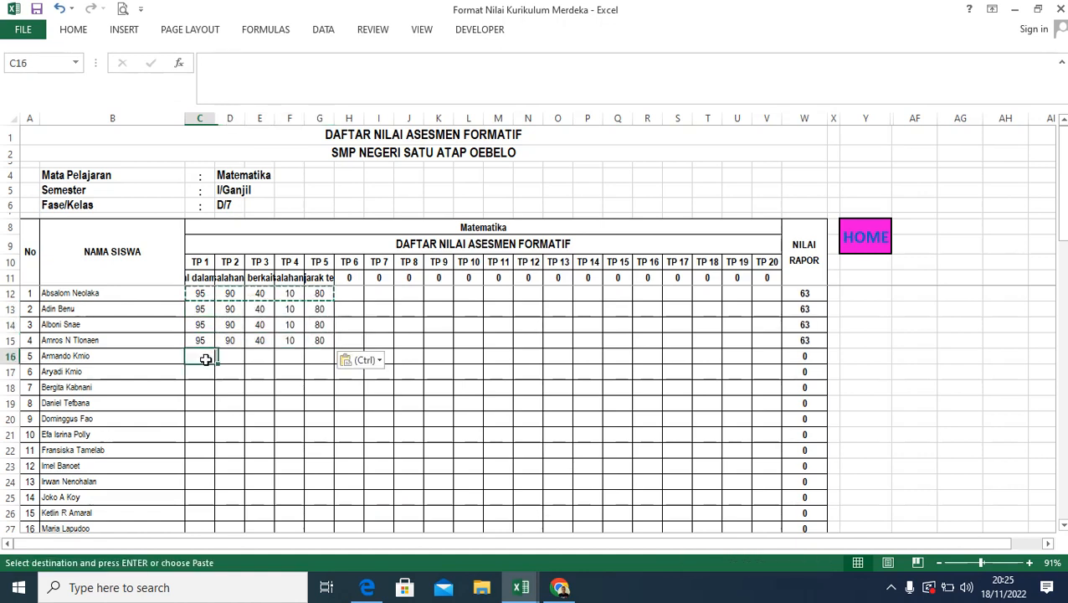
pyautogui.hotkey('ctrl', 'v')
# Change the third student's formative scores in row 14 to 80 for TP 1, 80 for TP 3, 70 for TP 4 and 90 for TP 5
pyautogui.moveTo(207, 311); pyautogui.dragTo(226, 316)
pyautogui.click(199, 327)
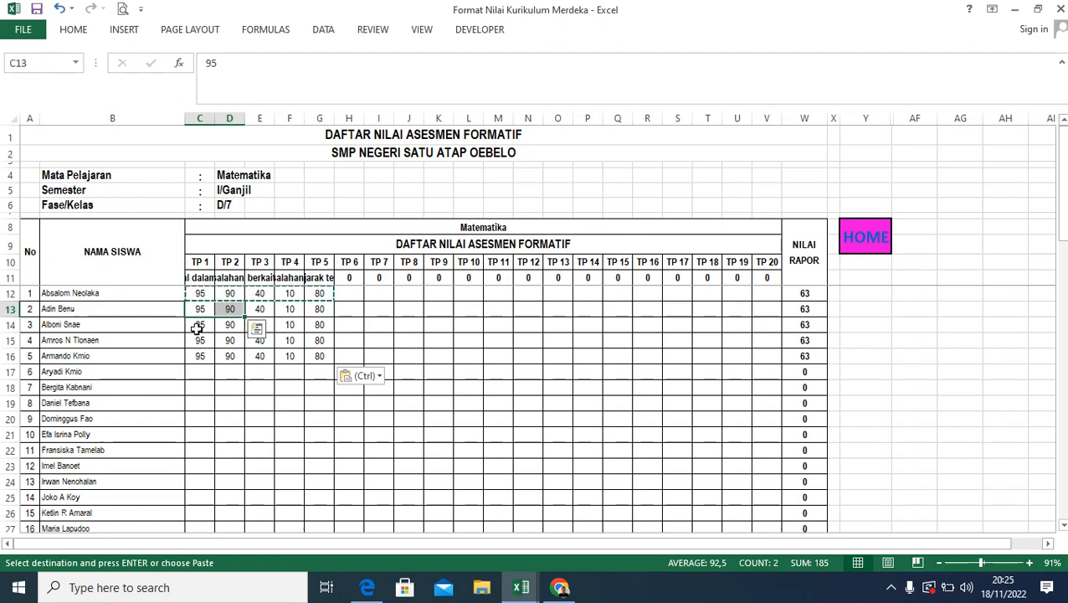
pyautogui.press('Escape')
pyautogui.write('80')
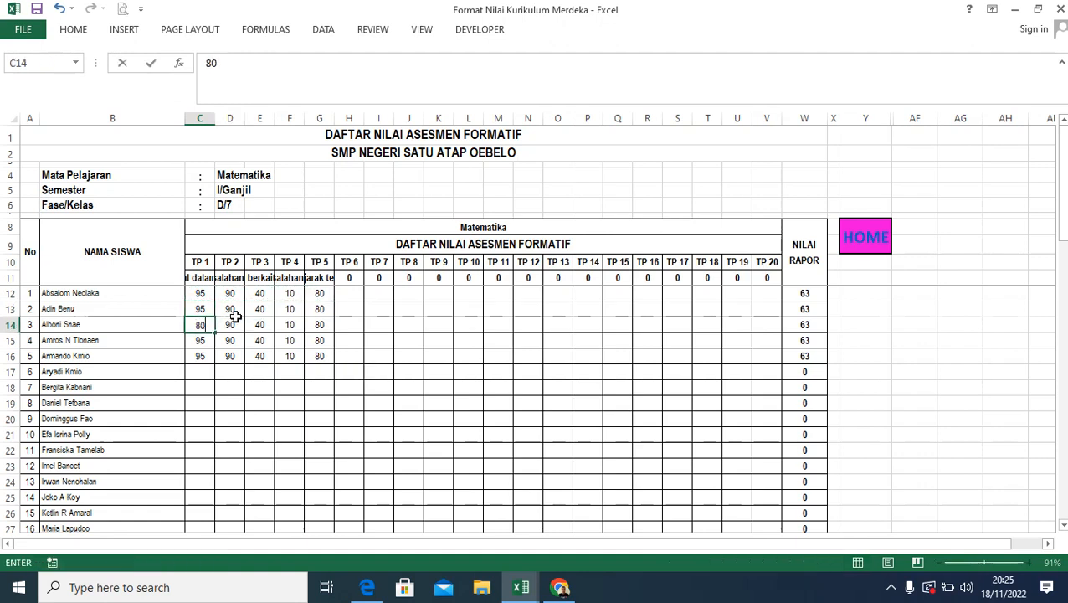
pyautogui.click(255, 325)
pyautogui.write('80')
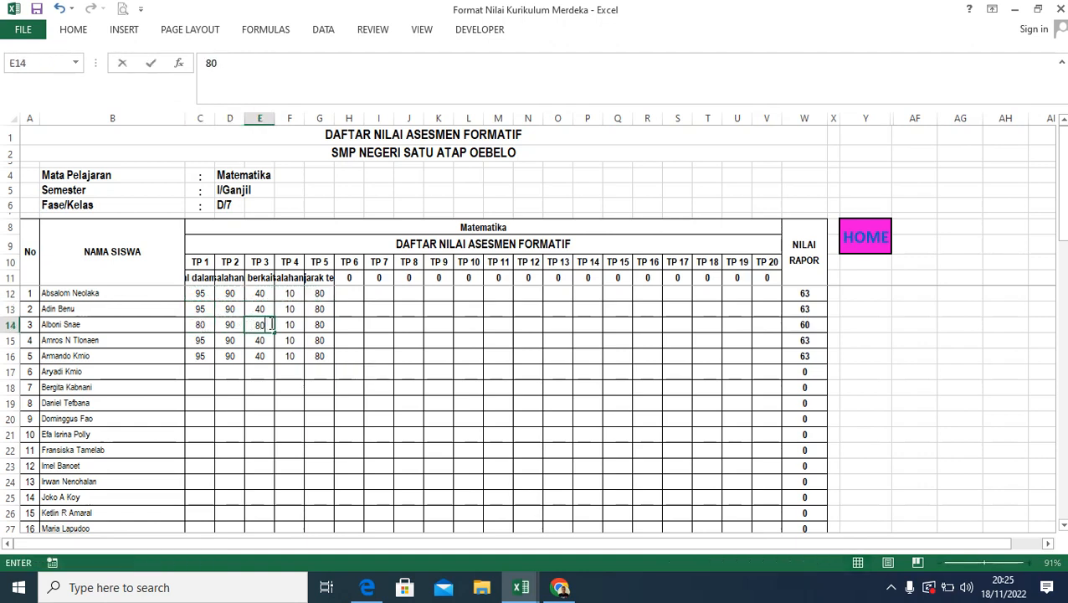
pyautogui.click(288, 324)
pyautogui.write('70')
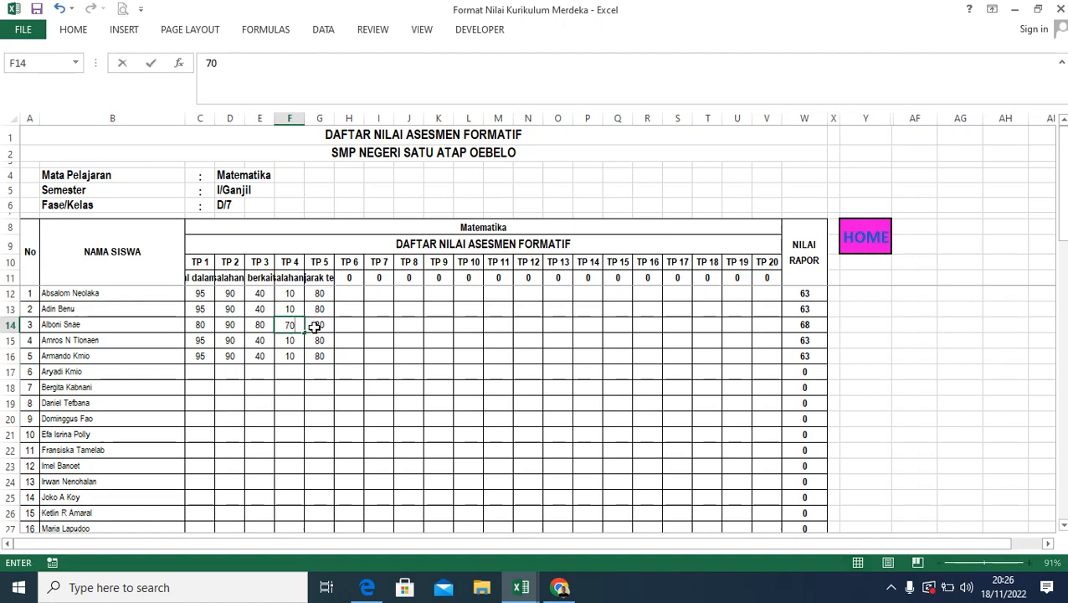
pyautogui.click(317, 326)
pyautogui.write('90')
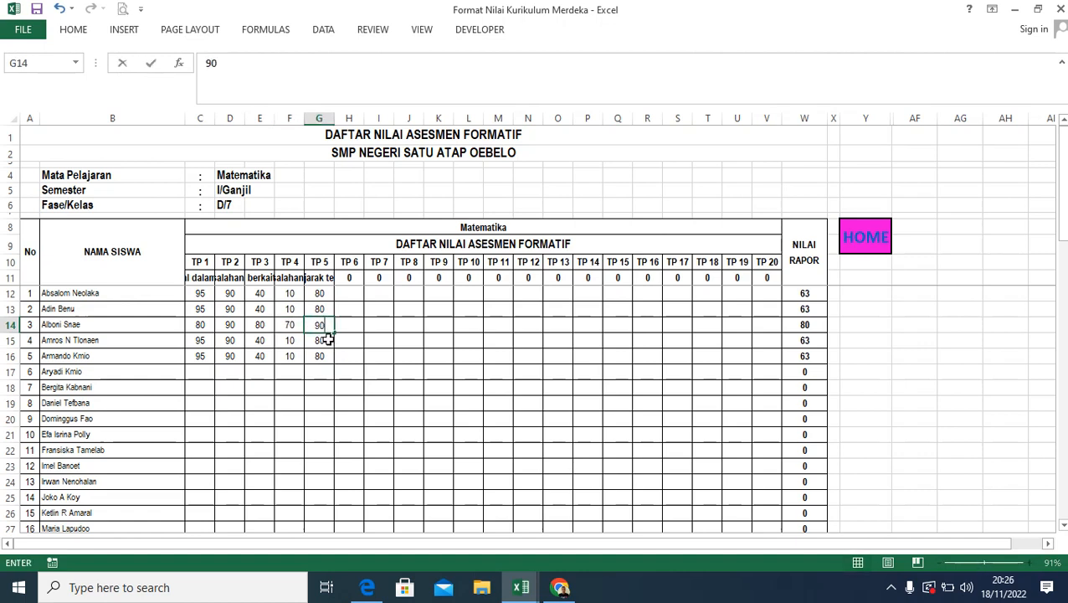
pyautogui.press('Return')
# Set the fifth student's TP 1 to TP 5 scores in C16:G16 to 60, 50, 60, 90 and 70
pyautogui.click(201, 355)
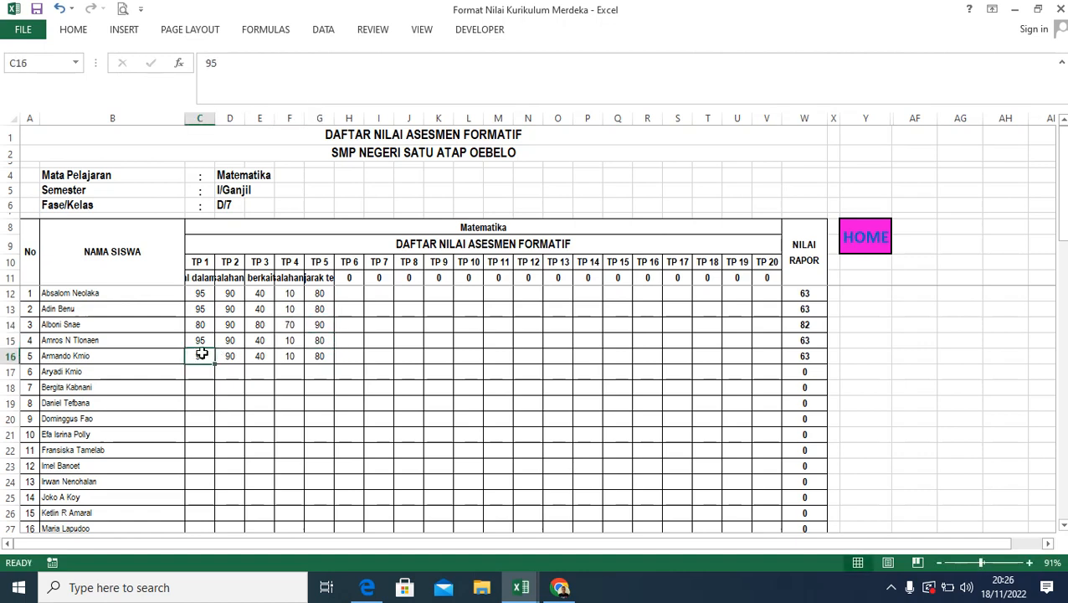
pyautogui.write('60')
pyautogui.click(230, 356)
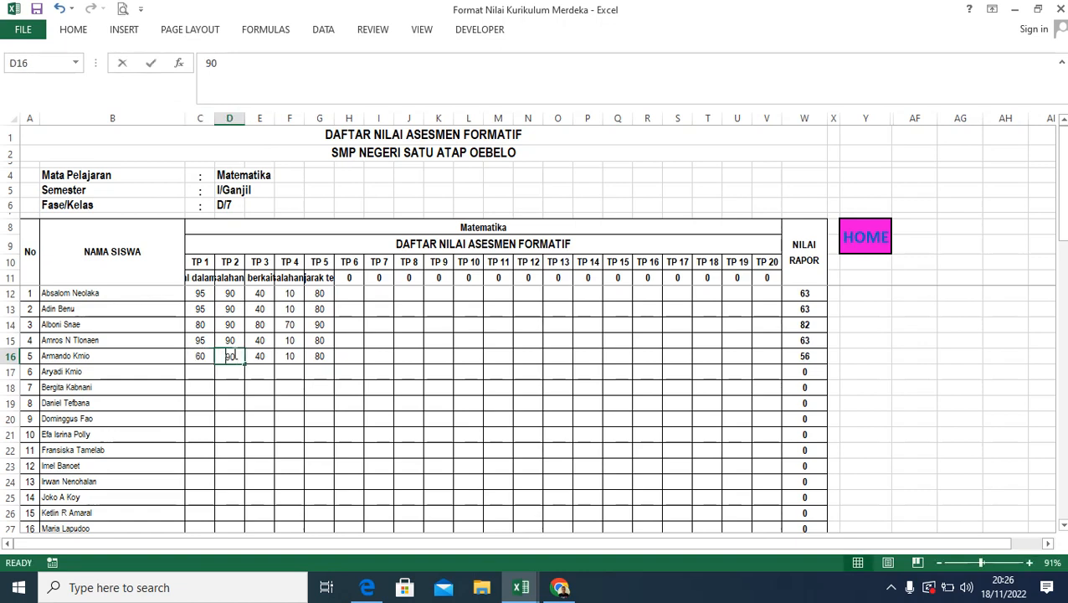
pyautogui.write('50')
pyautogui.click(259, 356)
pyautogui.write('6')
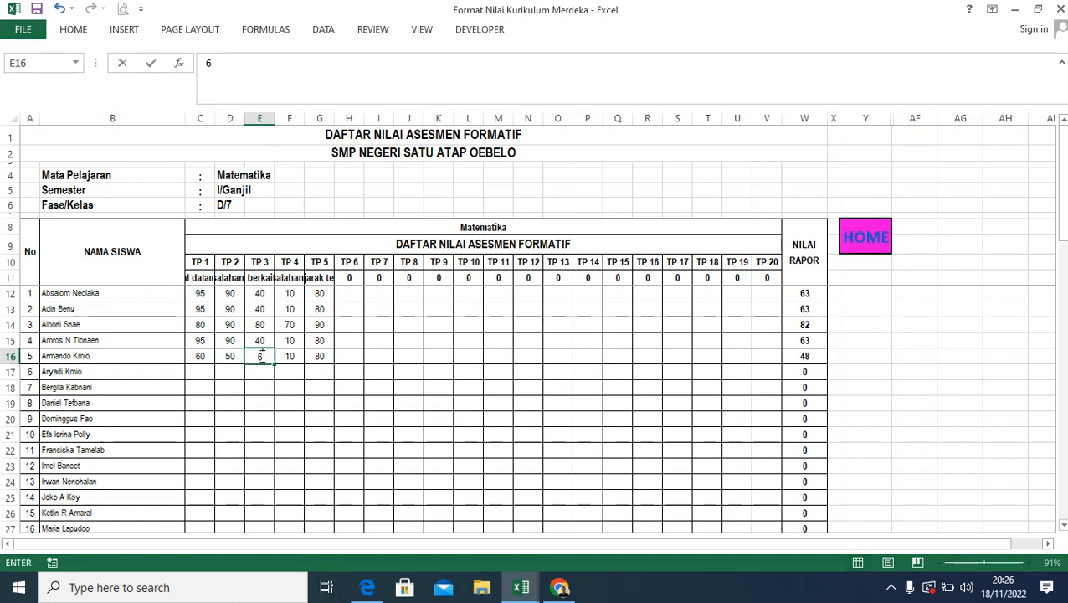
pyautogui.write('0')
pyautogui.click(286, 356)
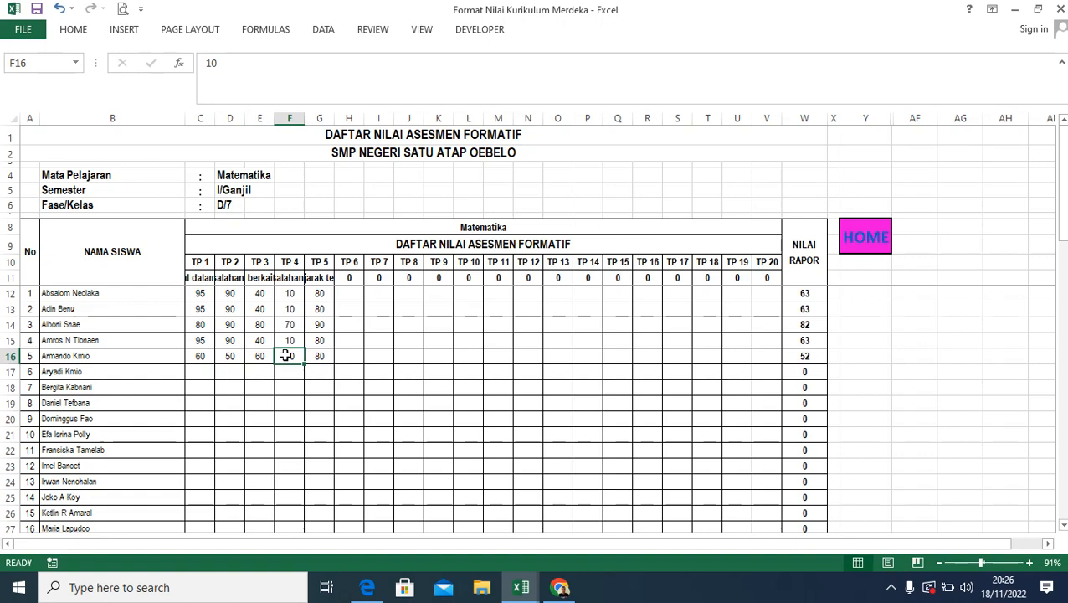
pyautogui.write('90')
pyautogui.click(313, 354)
pyautogui.write('80')
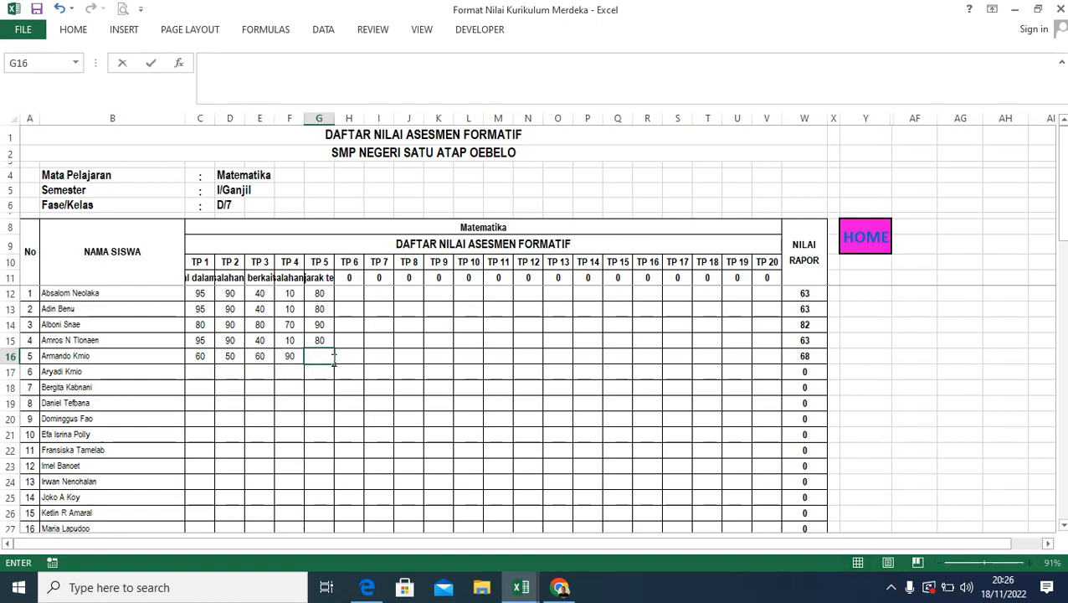
pyautogui.write('70')
pyautogui.click(348, 369)
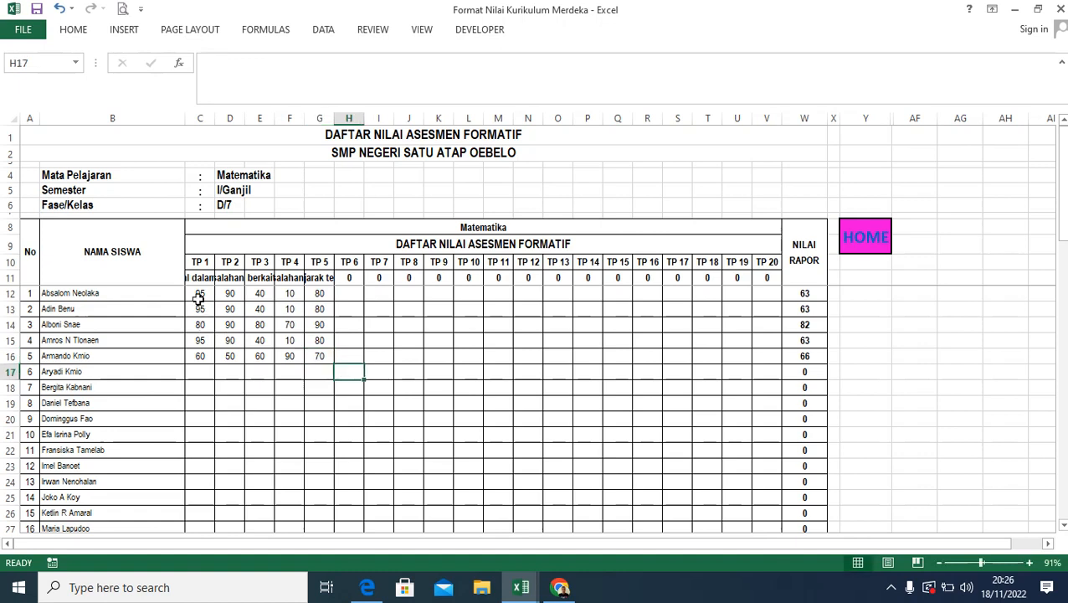
# Copy the first five students' scores in C12:G16 and paste the block for students 6 to 15 in rows 17 to 26
pyautogui.moveTo(199, 298); pyautogui.dragTo(323, 357)
pyautogui.rightClick(302, 346)
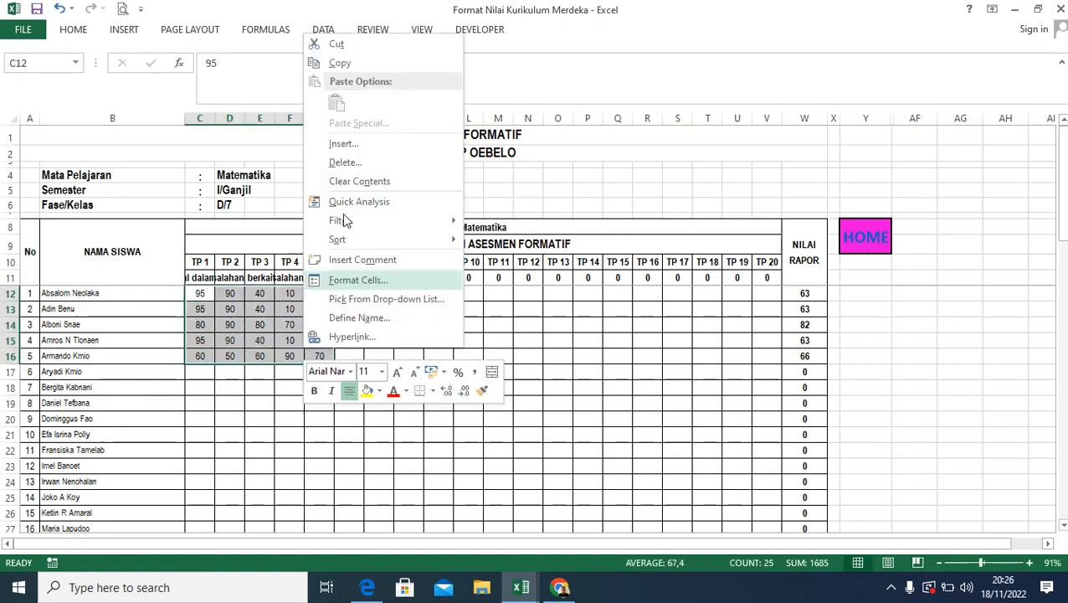
pyautogui.click(335, 62)
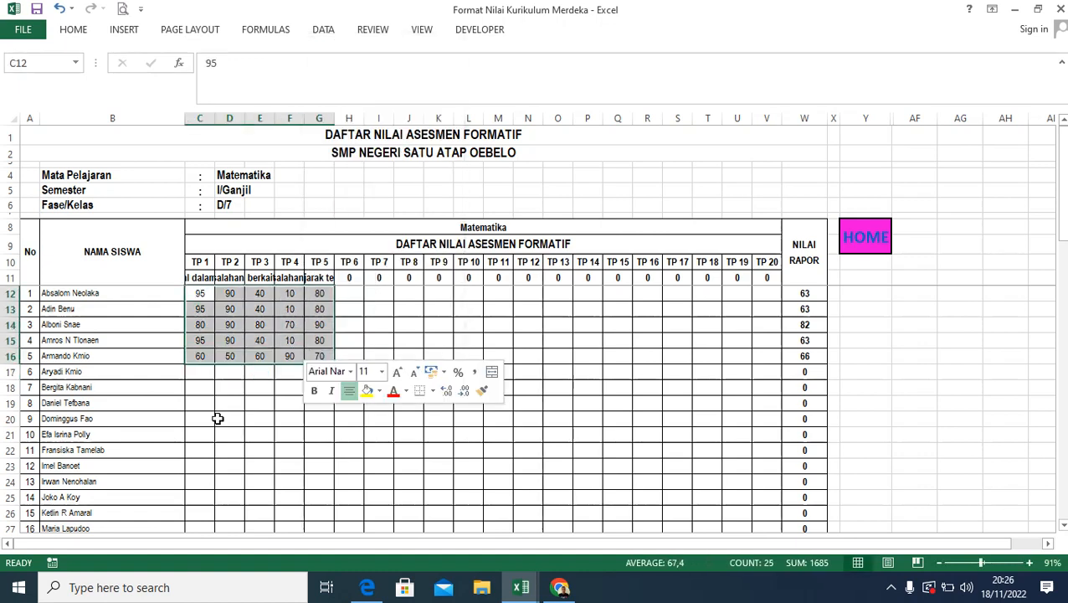
pyautogui.click(201, 372)
pyautogui.hotkey('ctrl', 'v')
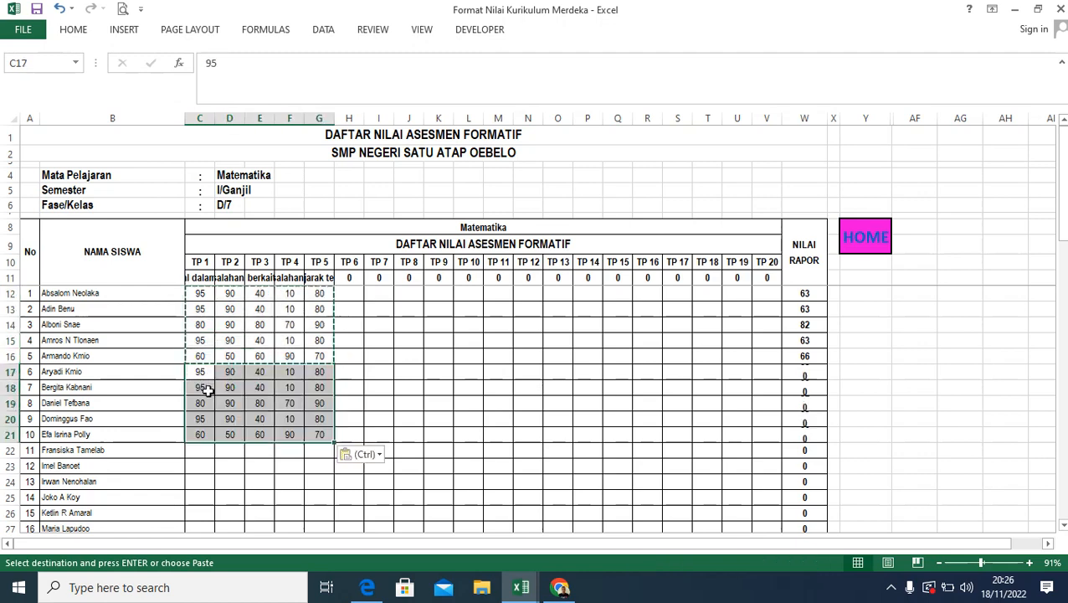
pyautogui.click(201, 449)
pyautogui.hotkey('ctrl', 'v')
# Paste the copied five-row score block for students 16 to 30 in rows 27 to 41
pyautogui.scroll(-3, 209, 439)
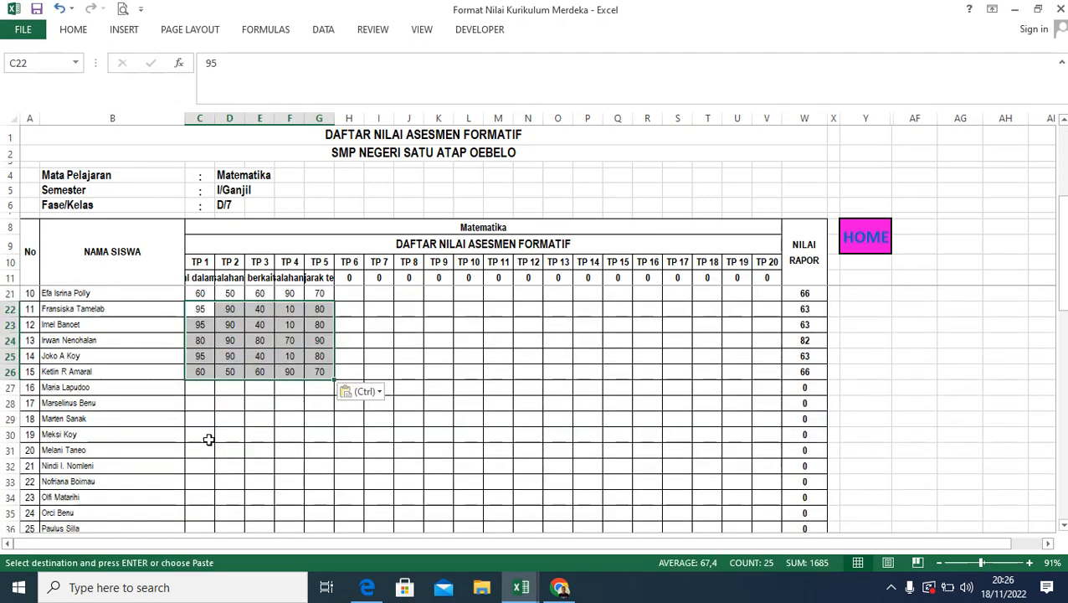
pyautogui.click(192, 391)
pyautogui.hotkey('ctrl', 'v')
pyautogui.scroll(-3, 202, 403)
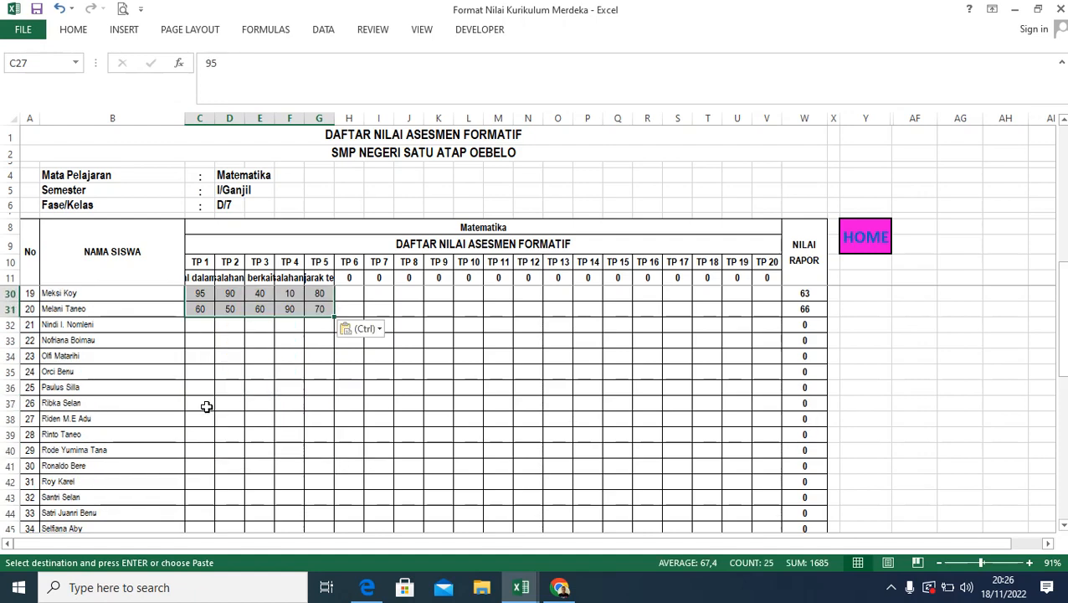
pyautogui.click(191, 328)
pyautogui.hotkey('ctrl', 'v')
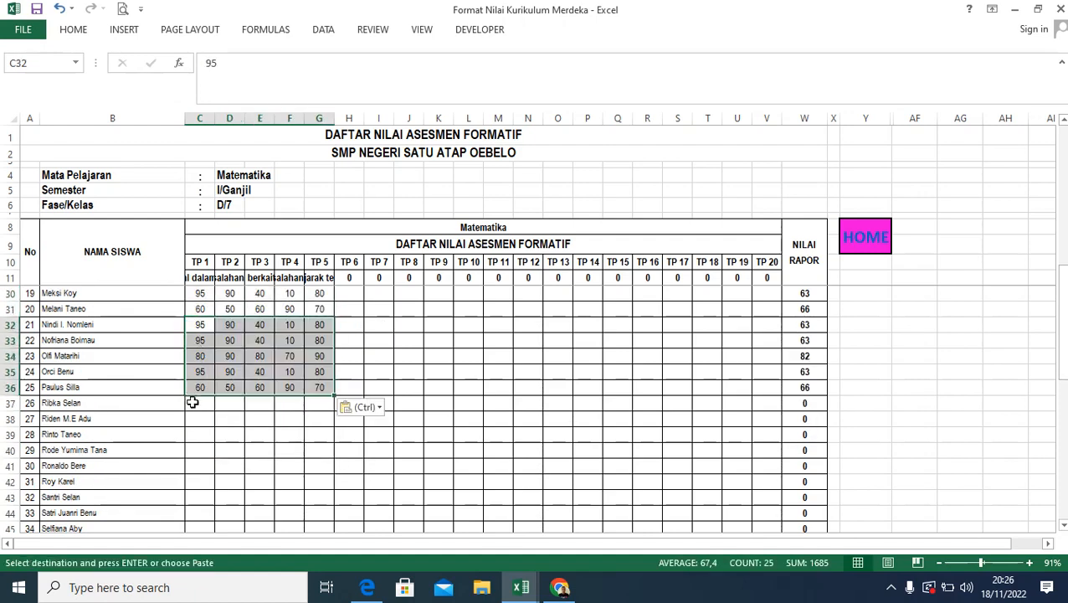
pyautogui.click(193, 405)
pyautogui.hotkey('ctrl', 'v')
# Paste the copied score block for students 31 to 40 in rows 42 to 51
pyautogui.scroll(-3, 209, 400)
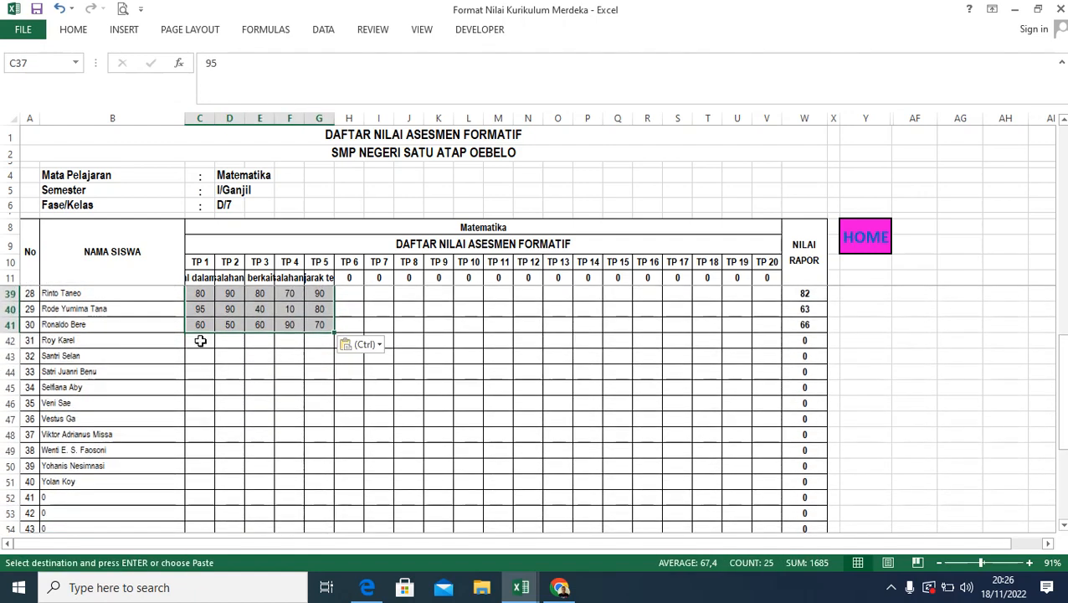
pyautogui.click(200, 341)
pyautogui.hotkey('ctrl', 'v')
pyautogui.click(200, 420)
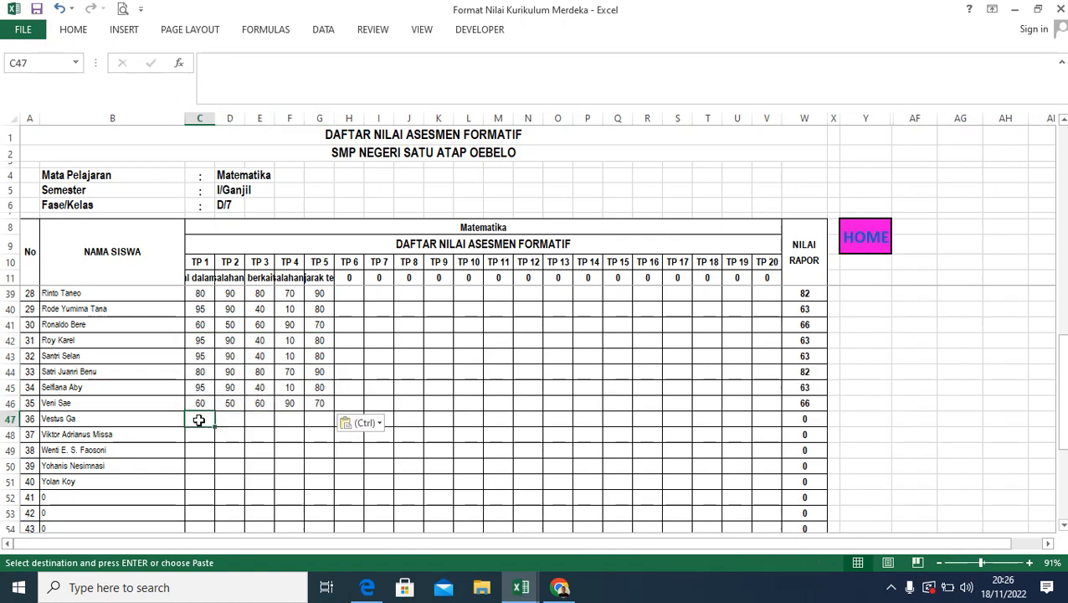
pyautogui.press('Return')
pyautogui.hotkey('ctrl', 'v')
pyautogui.scroll(-2, 205, 423)
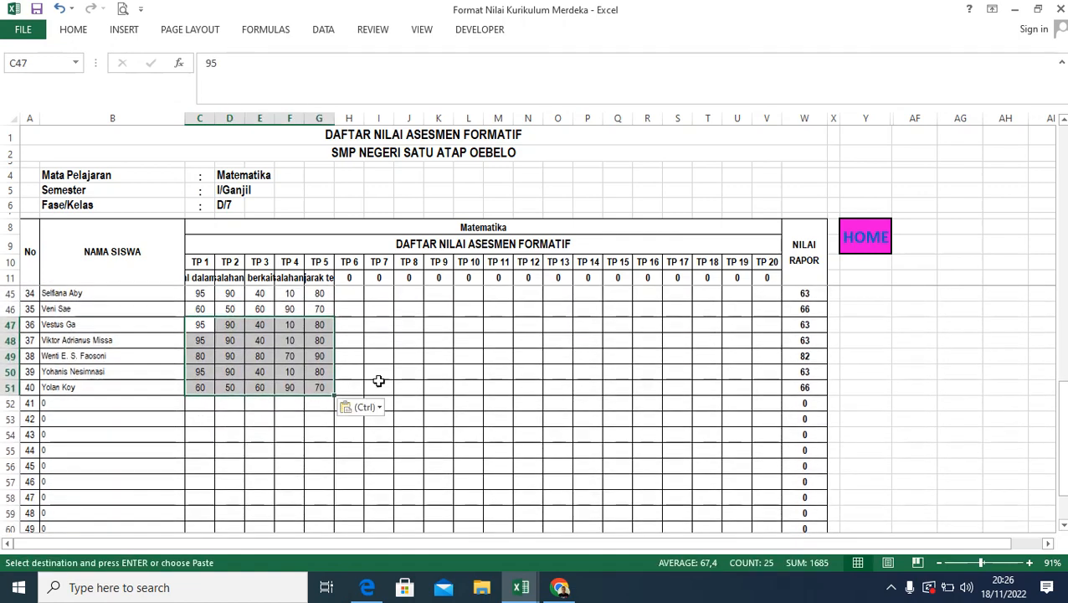
# Review the Nilai Rapor column, checking the first and third students' averages in W12 and W14
pyautogui.scroll(11, 381, 374)
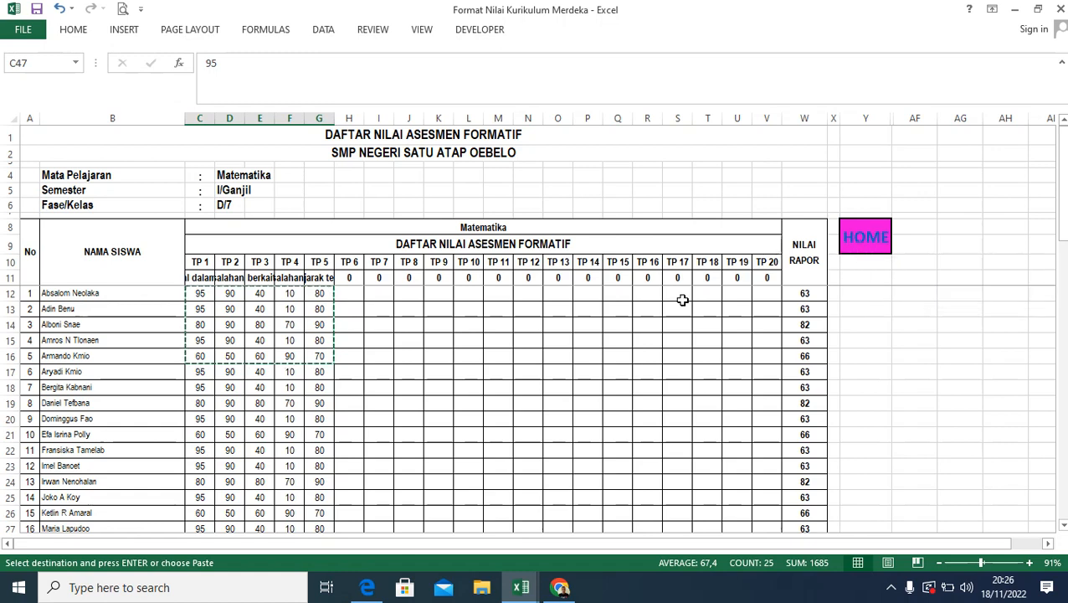
pyautogui.scroll(-2, 728, 308)
pyautogui.scroll(2, 804, 301)
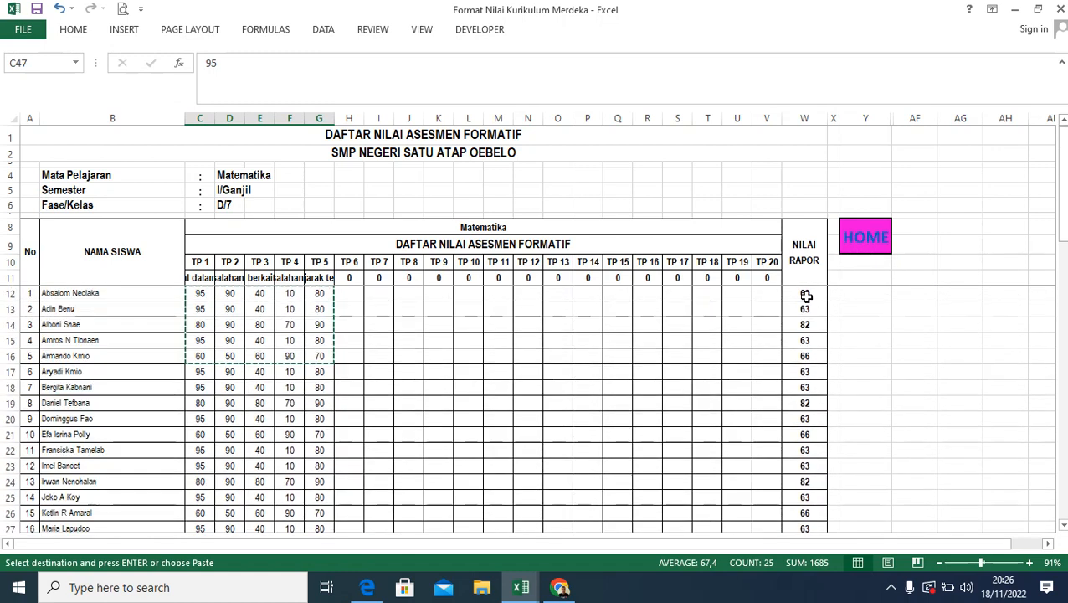
pyautogui.click(802, 292)
pyautogui.click(801, 324)
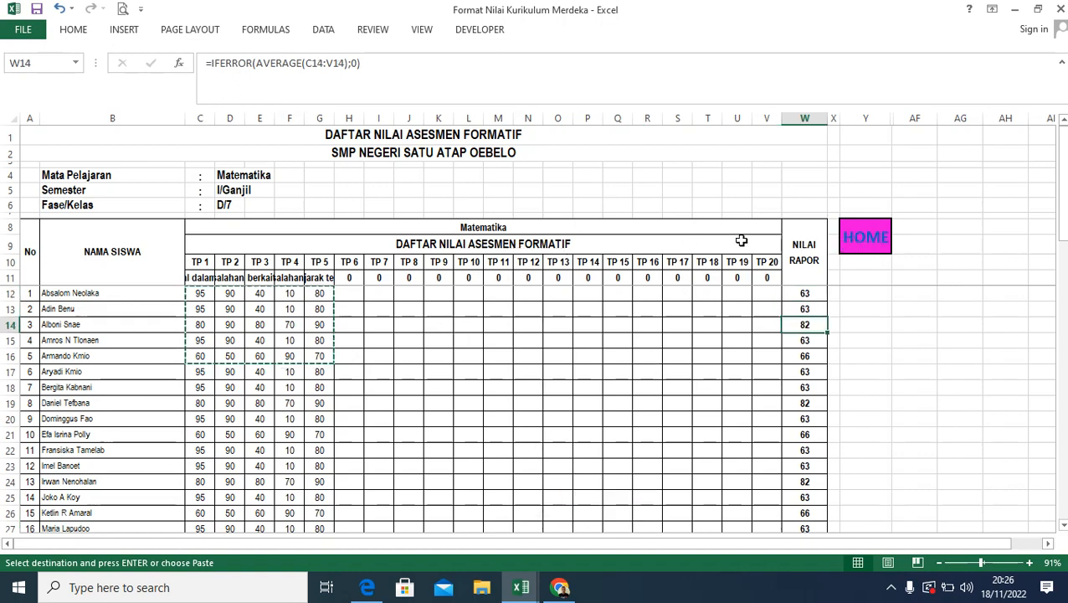
# Check the Lingkup Materi list on the Tujuan Pembelajaran sheet and open the Asesmen Sumatif sheet
pyautogui.click(861, 241)
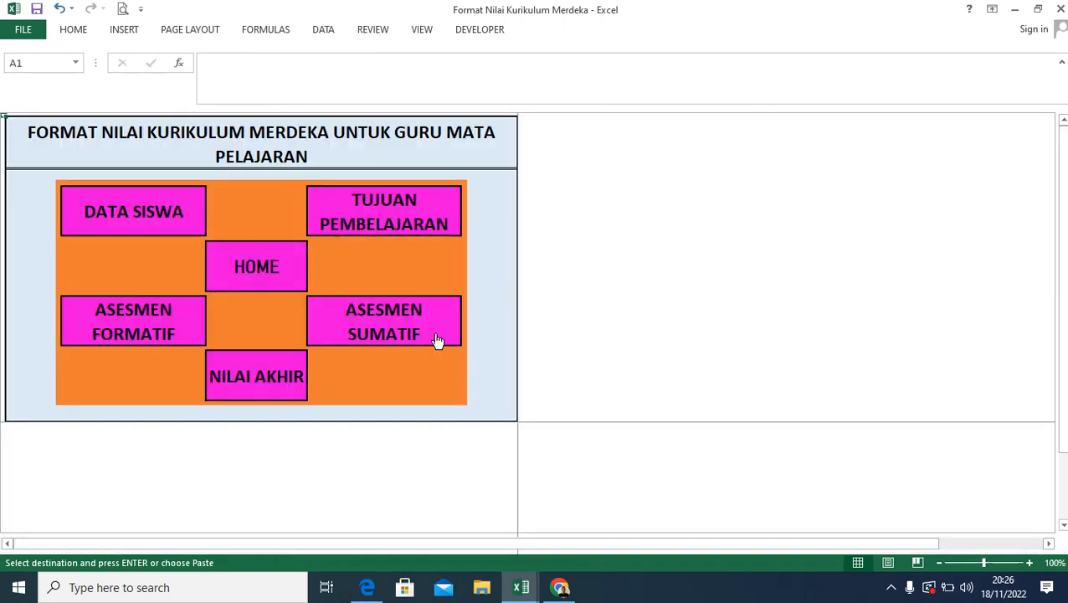
pyautogui.click(387, 318)
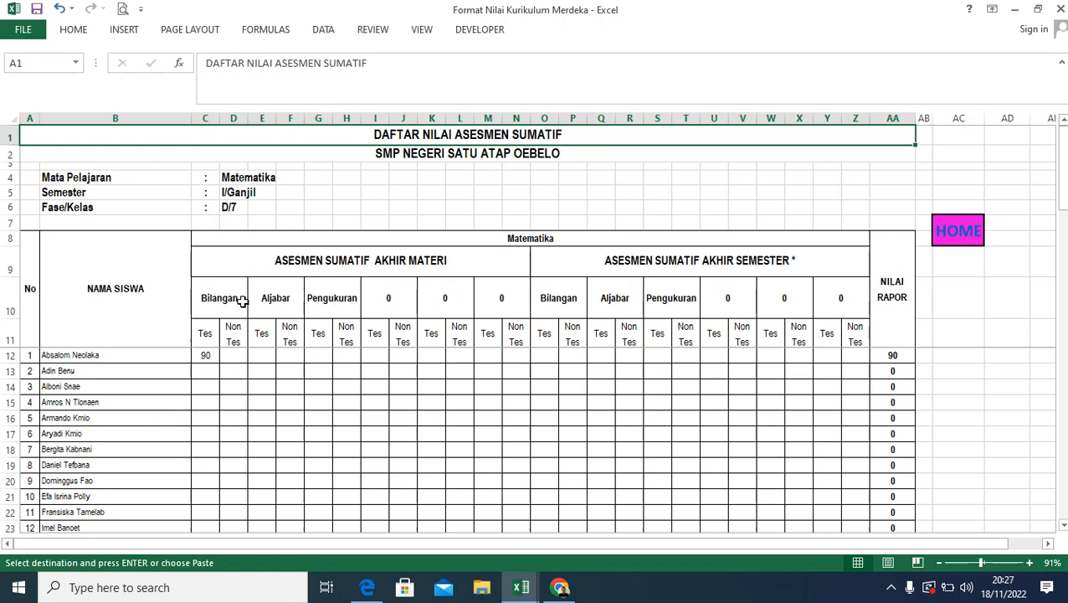
pyautogui.click(963, 237)
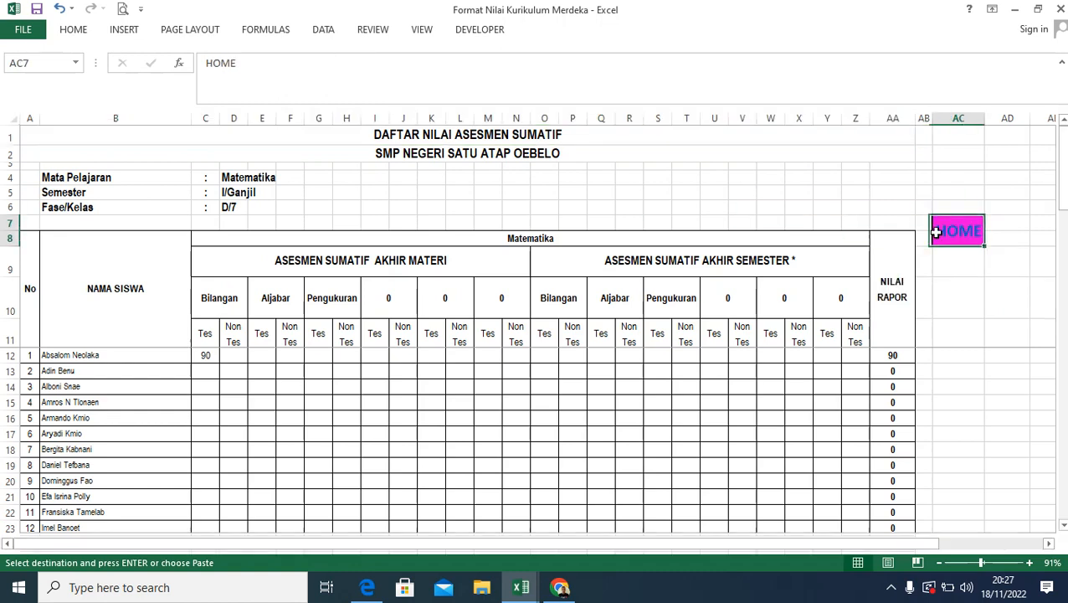
pyautogui.click(385, 211)
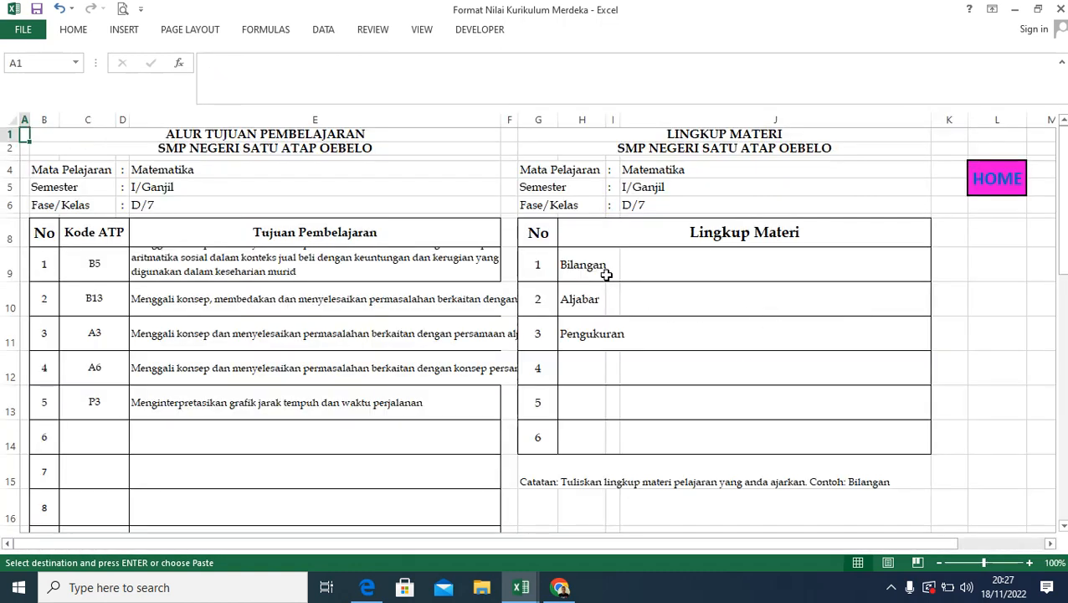
pyautogui.click(1003, 183)
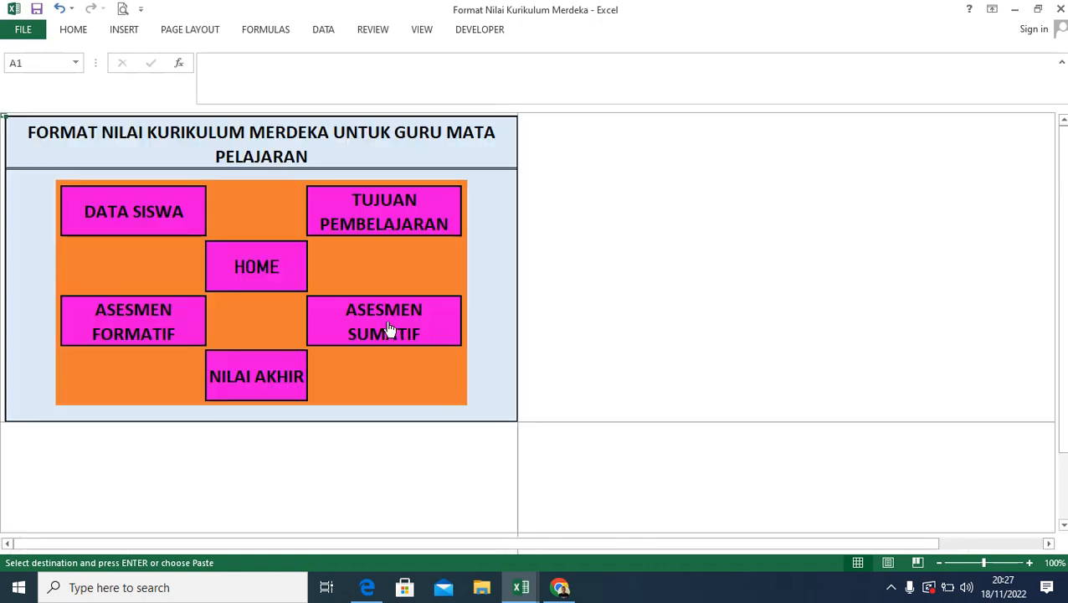
pyautogui.click(391, 327)
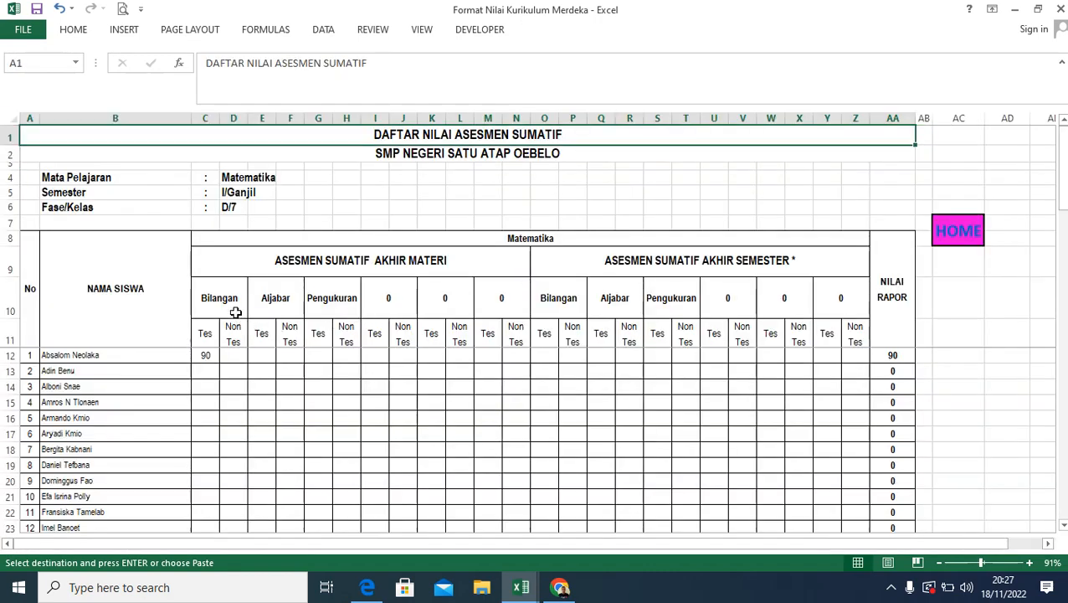
# Examine the references behind the Bilangan, Aljabar and Pengukuran headings in row 10 of the end-of-material summative table
pyautogui.click(223, 298)
pyautogui.click(276, 300)
pyautogui.click(335, 301)
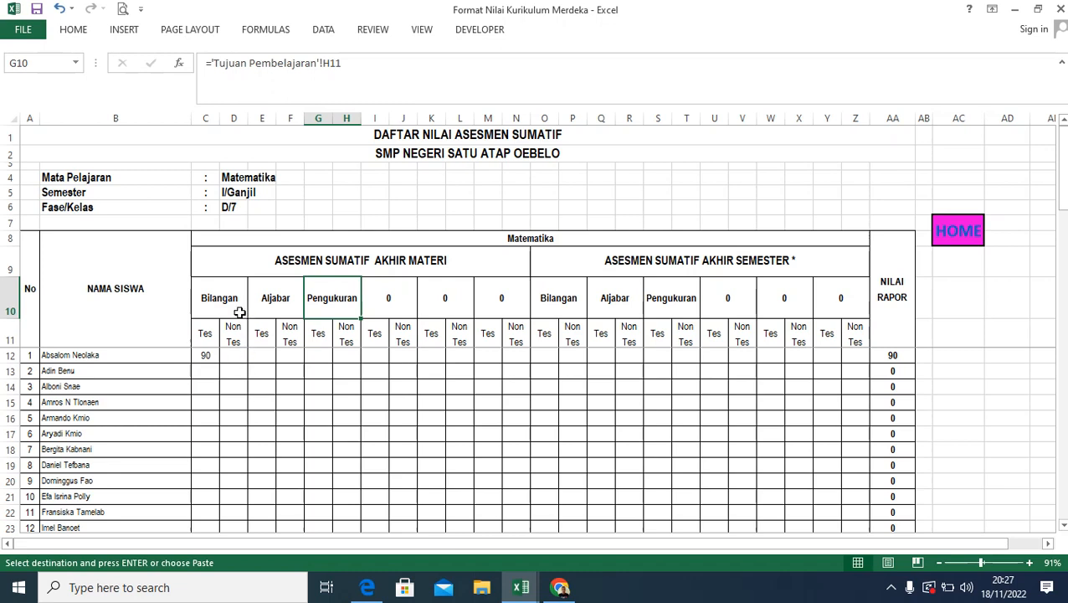
# Enter the first student's summative scores: 80 for Bilangan Non Tes in D12 and 90 for Aljabar Tes in E12
pyautogui.click(206, 355)
pyautogui.click(237, 355)
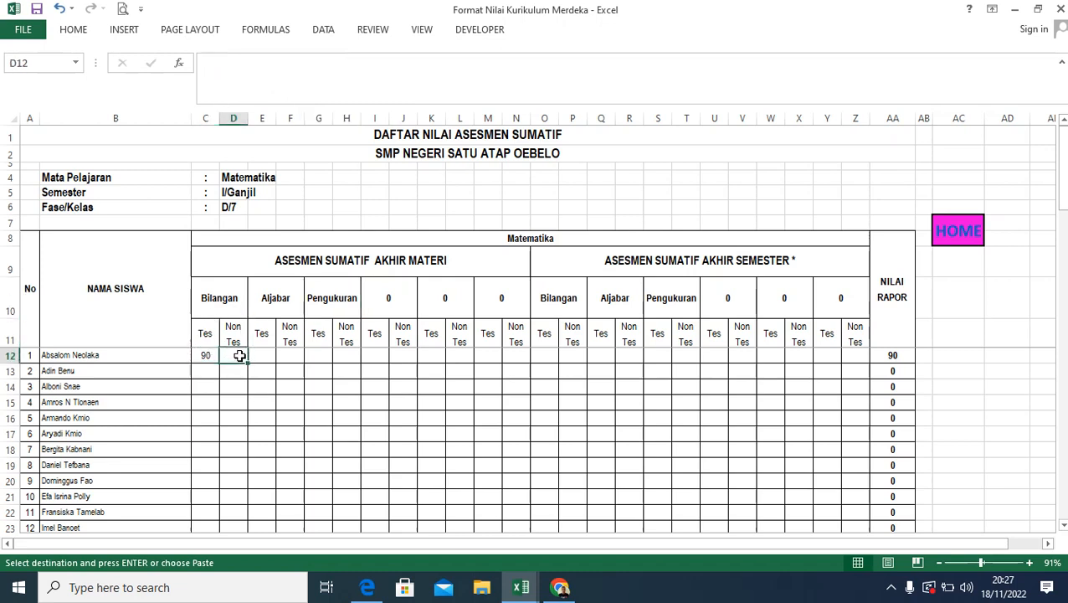
pyautogui.write('80')
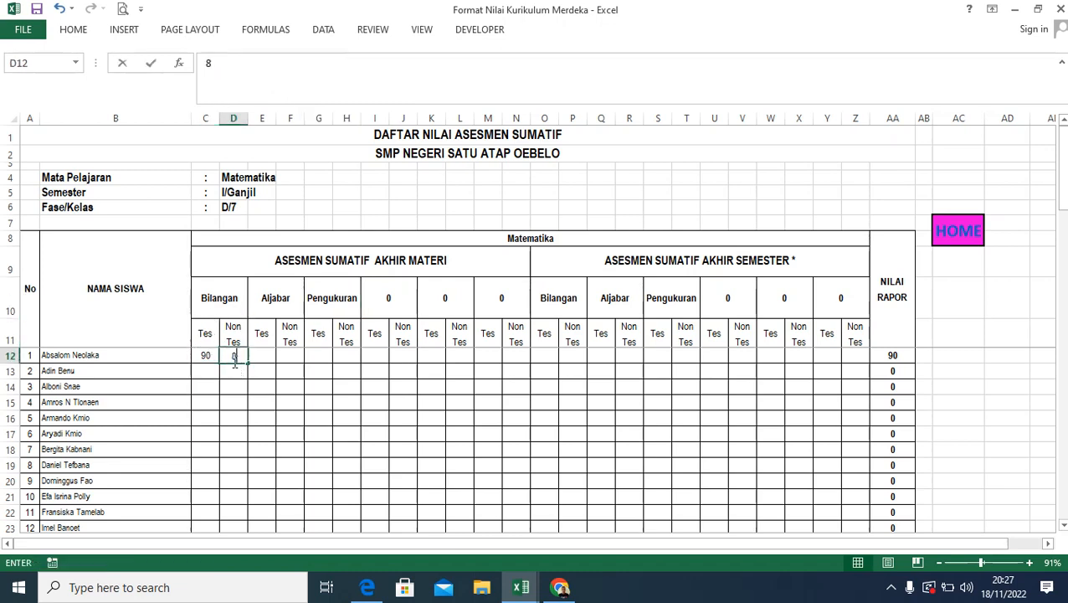
pyautogui.click(285, 385)
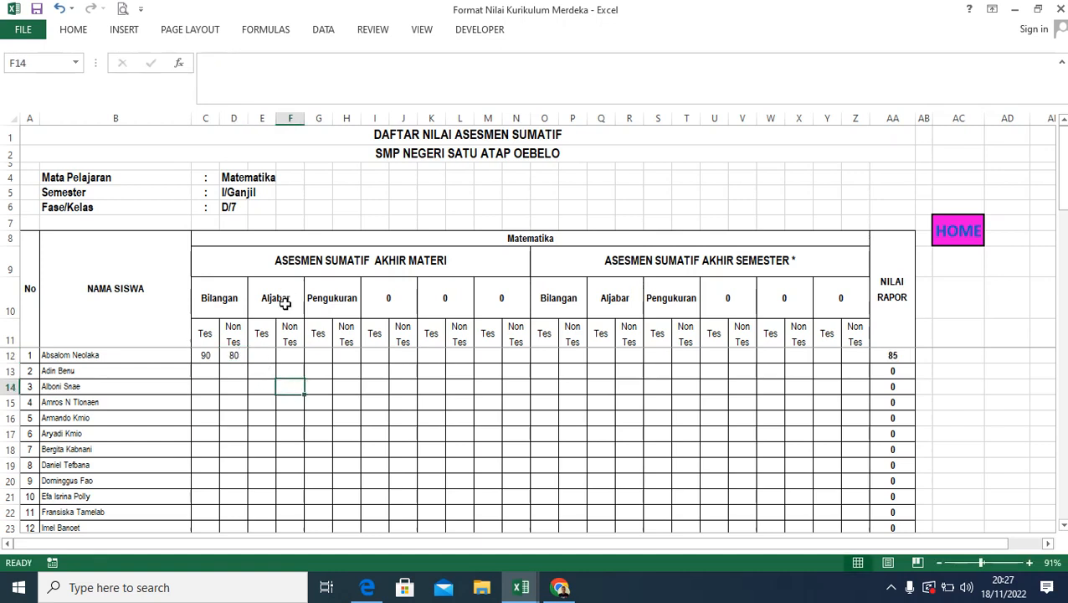
pyautogui.click(262, 354)
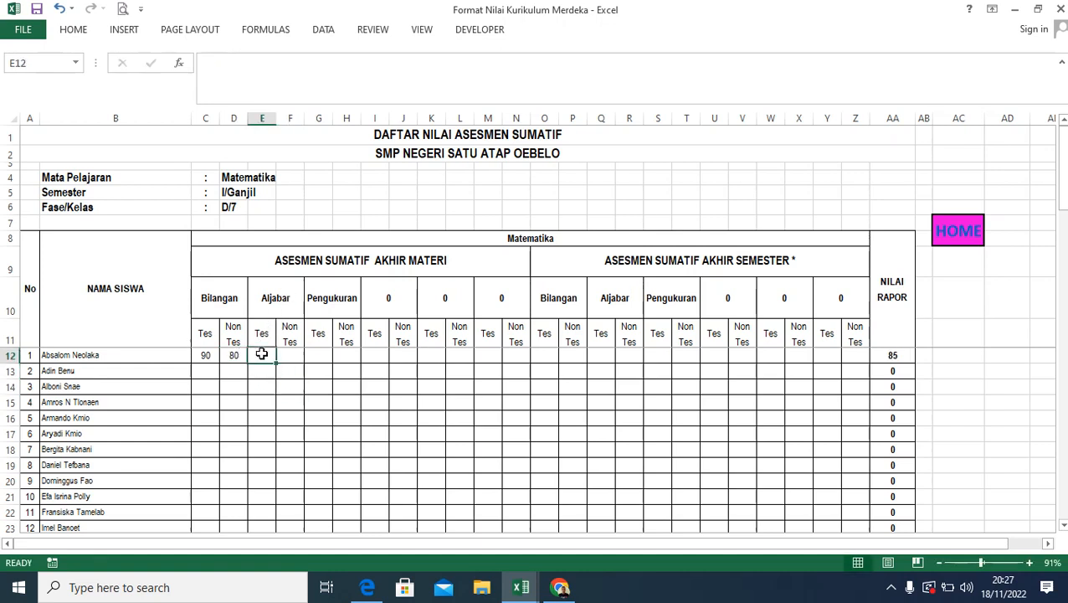
pyautogui.write('90')
pyautogui.click(297, 357)
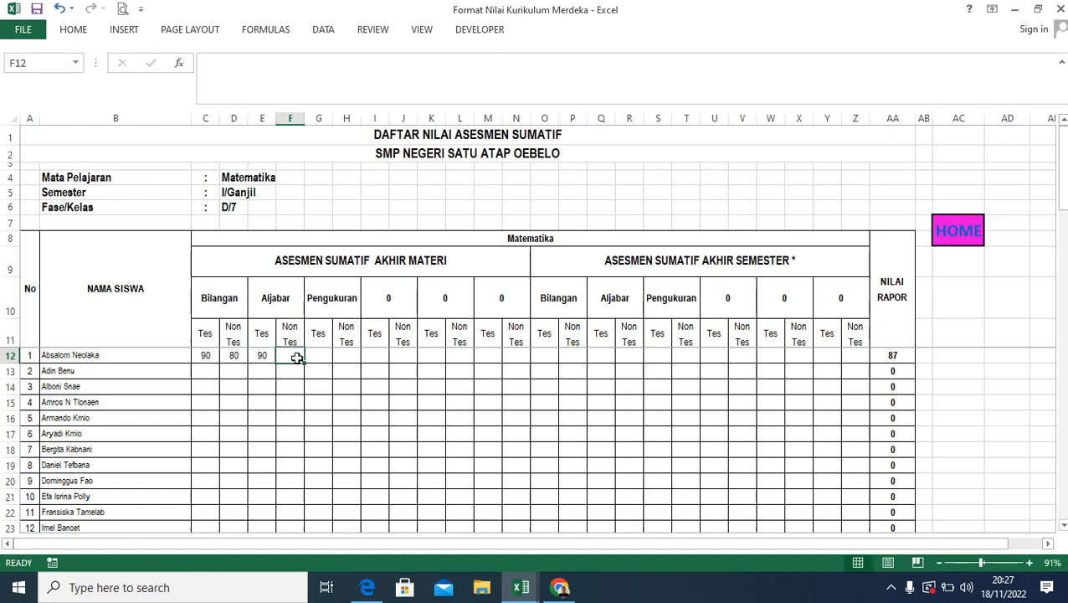
# Complete the first student's end-of-material scores: 70 for Aljabar Non Tes in F12, and 80 for Pengukuran Tes and Non Tes in G12:H12
pyautogui.write('70')
pyautogui.click(315, 373)
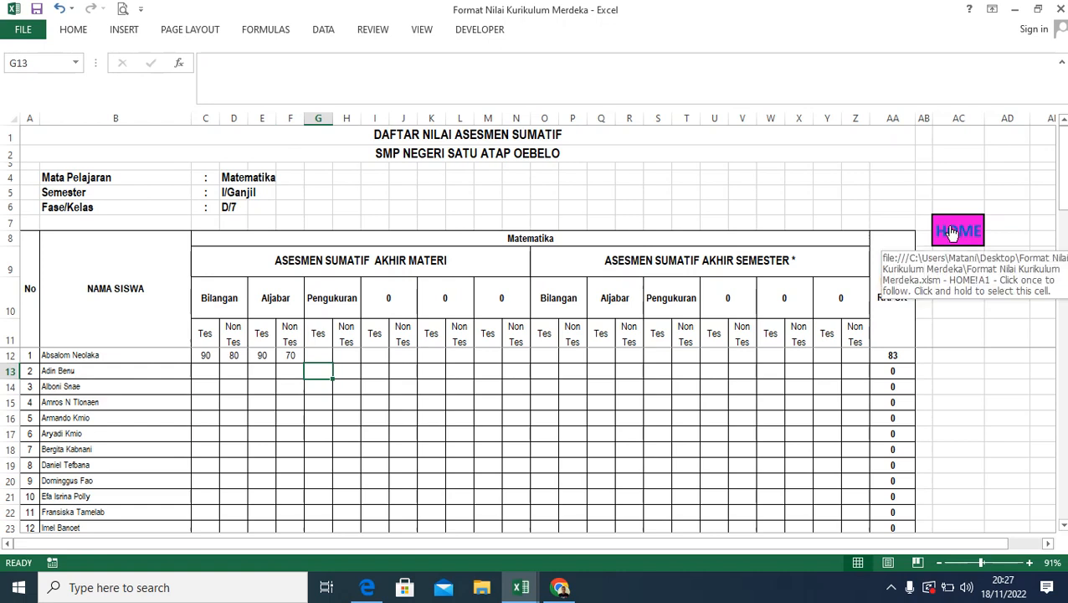
pyautogui.click(317, 355)
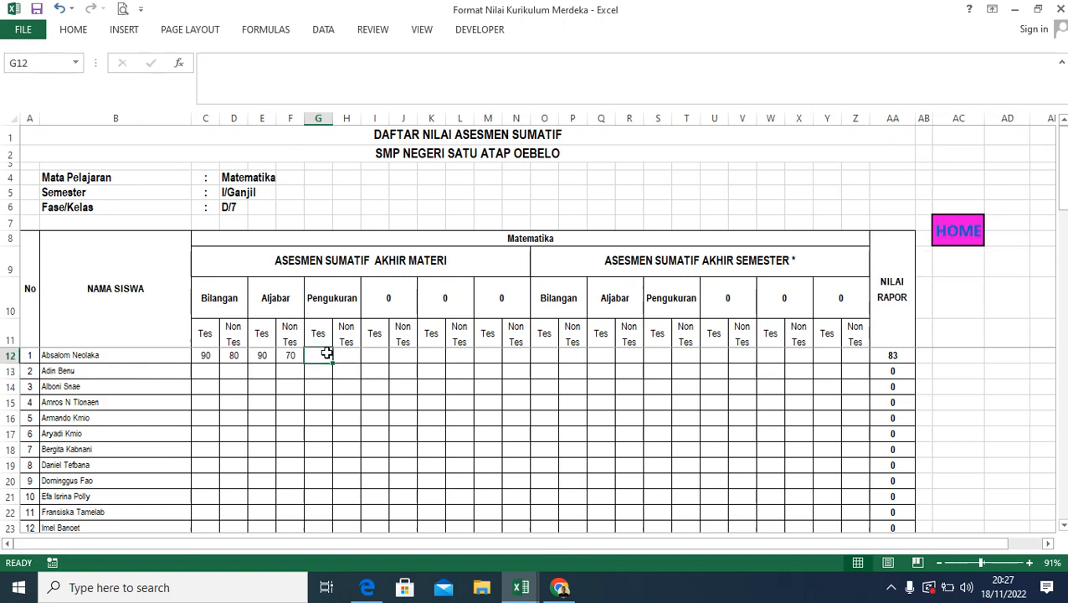
pyautogui.write('80')
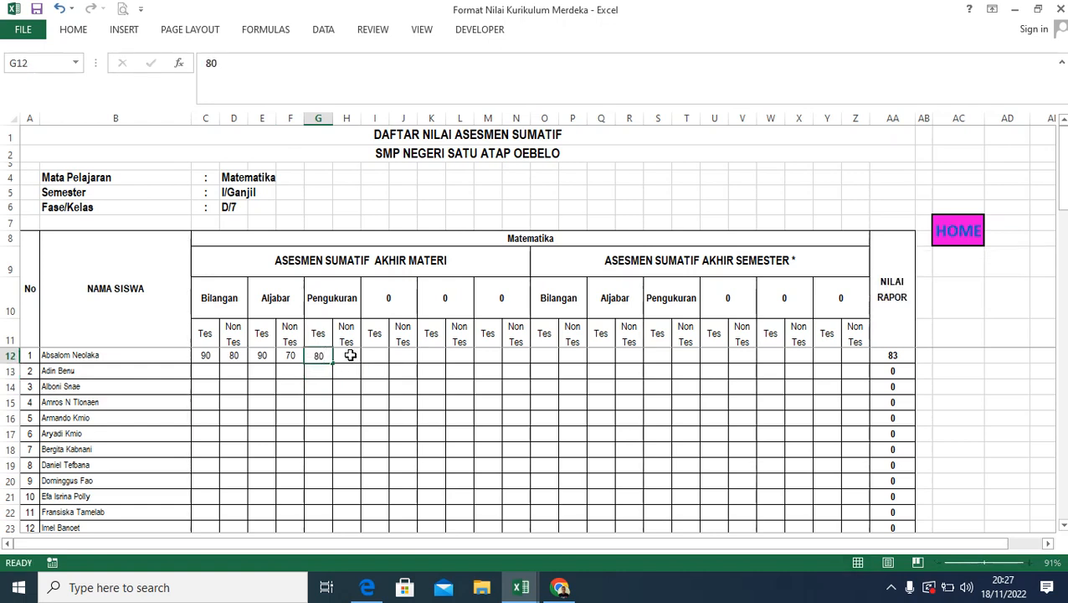
pyautogui.press('Tab')
pyautogui.write('80')
pyautogui.click(394, 372)
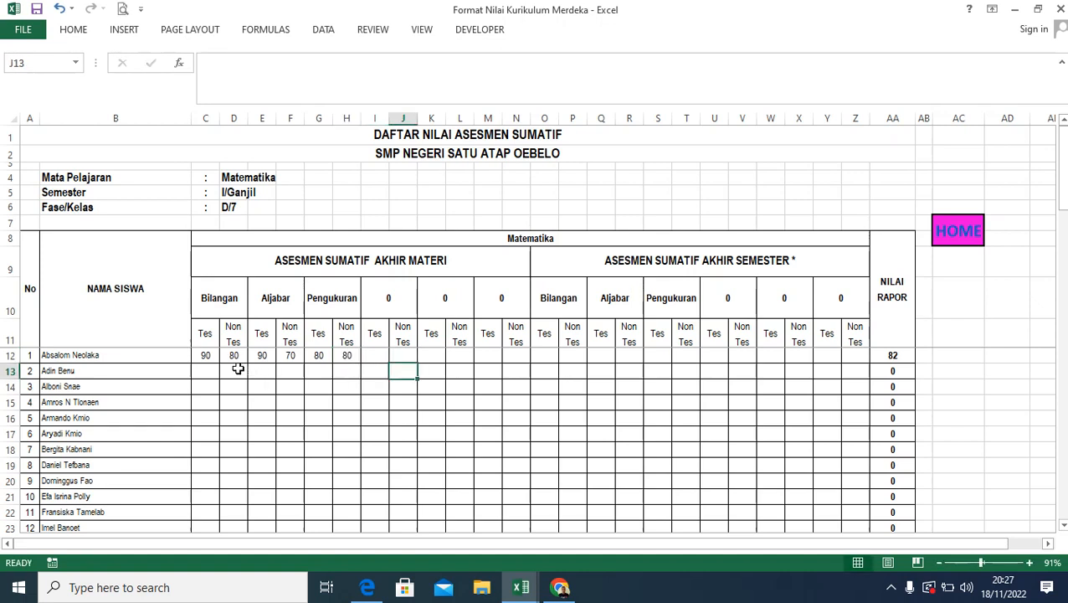
# Copy the first student's scores in C12:H12 to the next three students in rows 13 to 15
pyautogui.moveTo(202, 353); pyautogui.dragTo(358, 358)
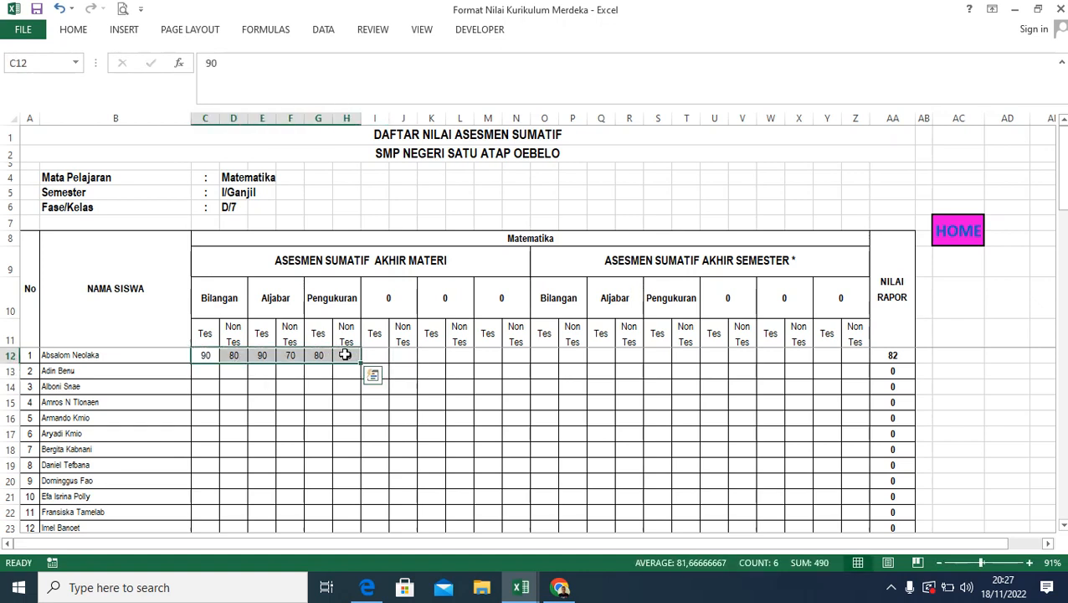
pyautogui.rightClick(360, 361)
pyautogui.click(383, 70)
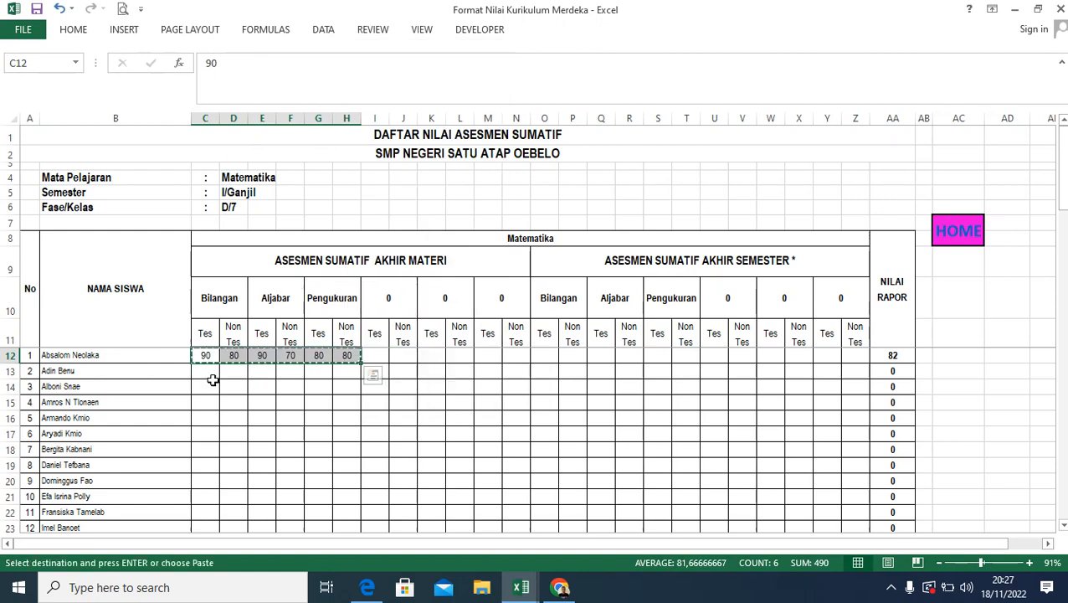
pyautogui.click(203, 371)
pyautogui.hotkey('ctrl', 'v')
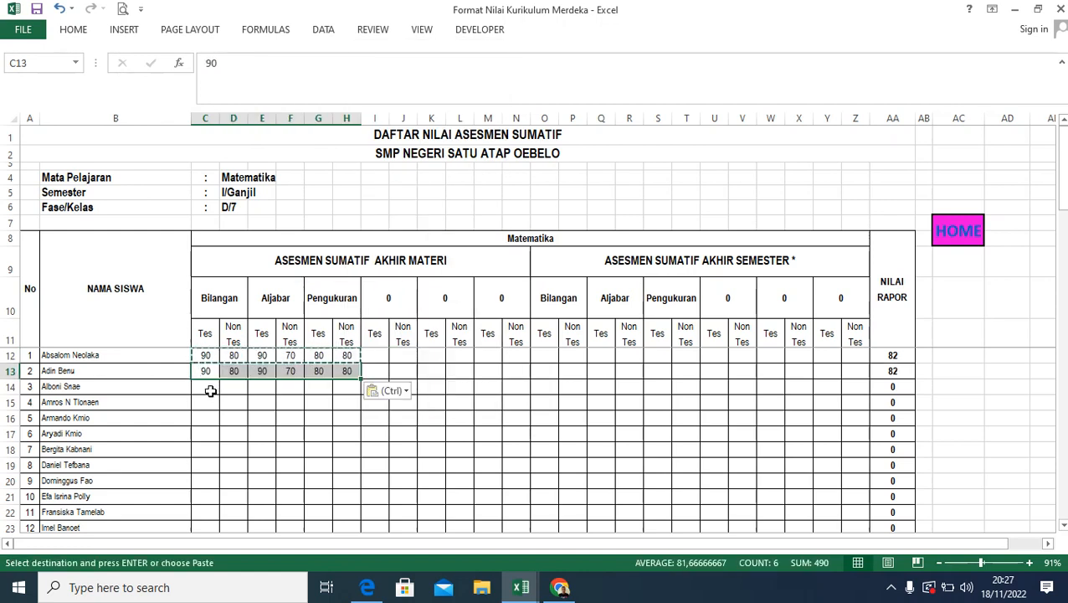
pyautogui.click(205, 387)
pyautogui.hotkey('ctrl', 'v')
pyautogui.click(209, 403)
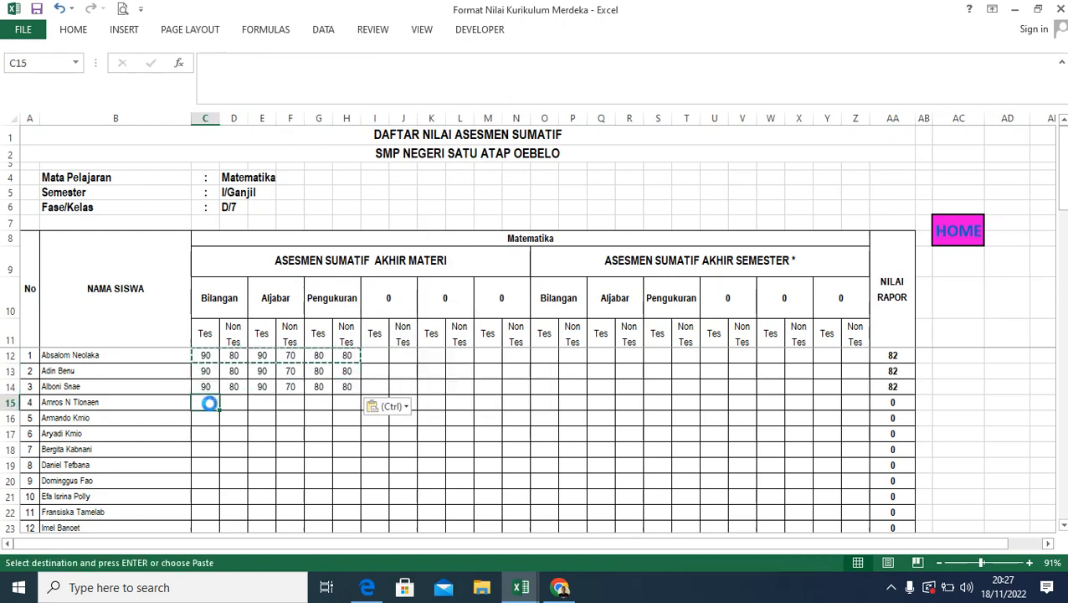
pyautogui.hotkey('ctrl', 'v')
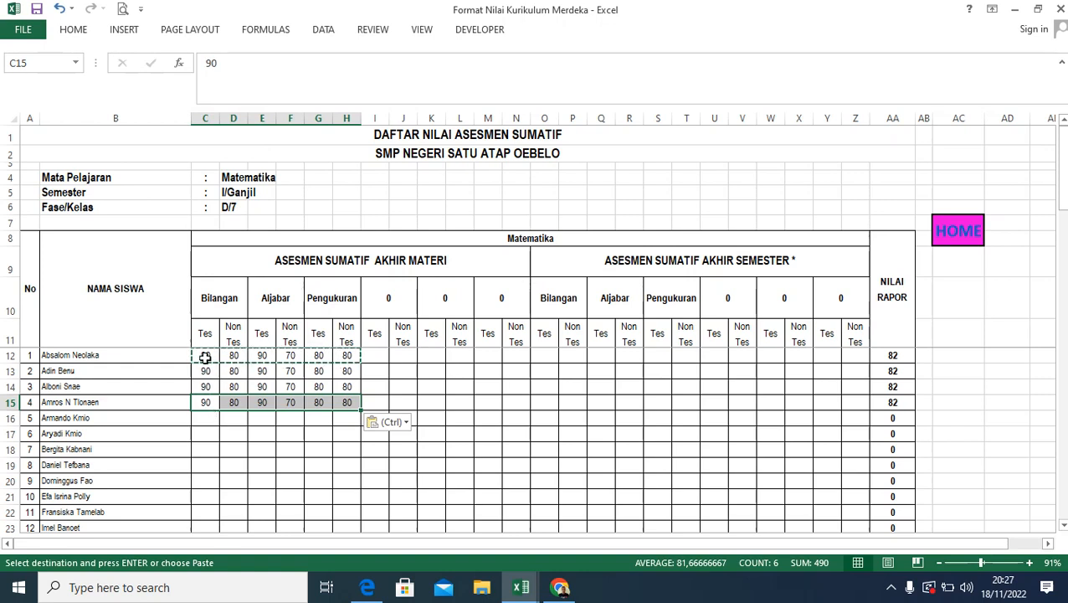
# Copy the four-student score block C12:H15 into rows 16 to 19 and 20 to 23
pyautogui.moveTo(205, 357); pyautogui.dragTo(348, 401)
pyautogui.rightClick(348, 402)
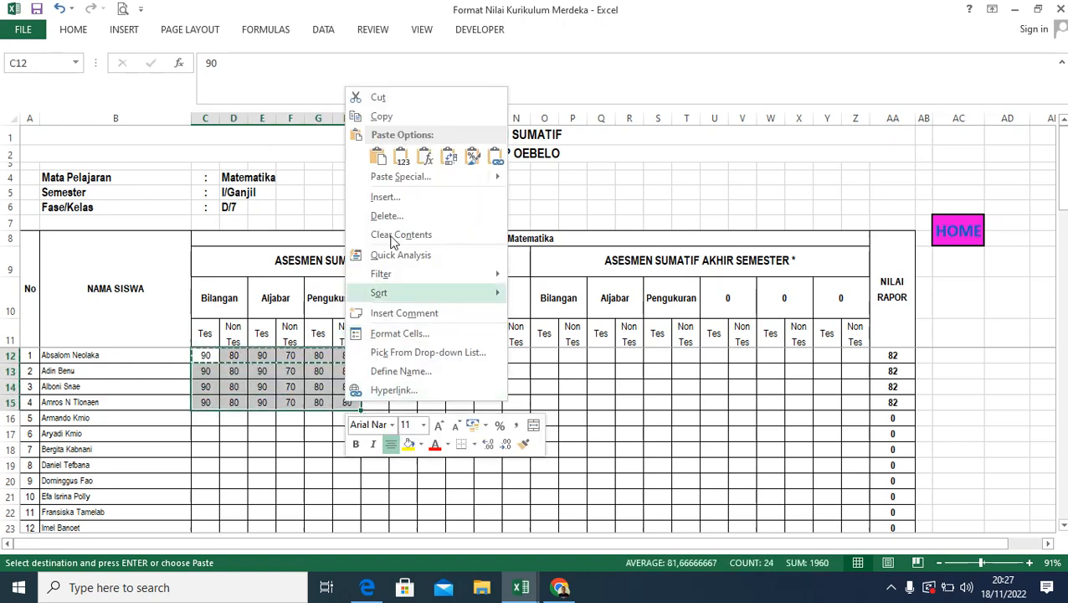
pyautogui.click(382, 116)
pyautogui.click(200, 419)
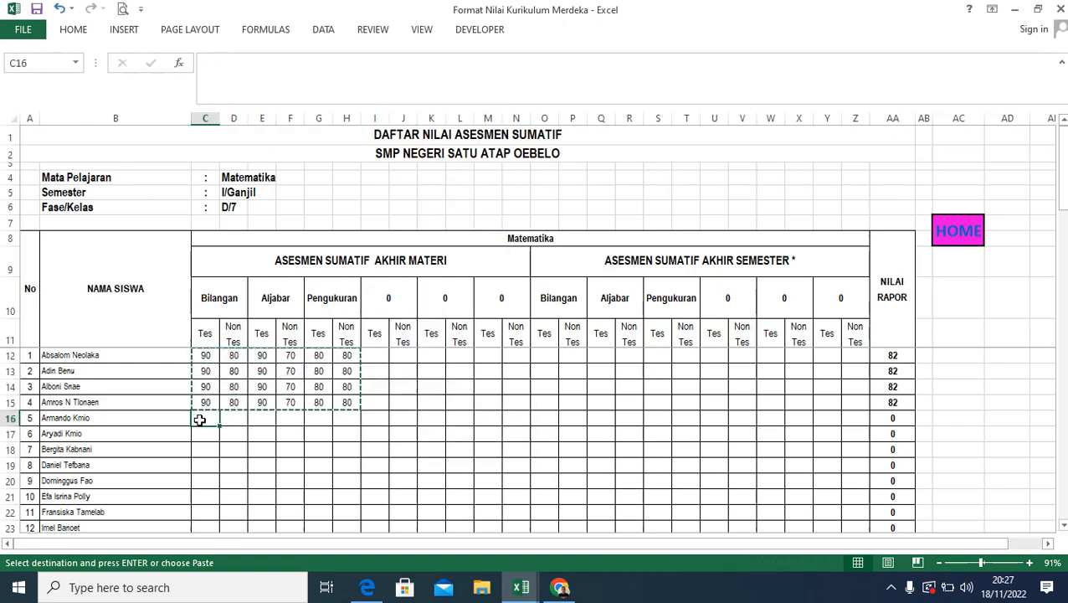
pyautogui.hotkey('ctrl', 'v')
pyautogui.click(210, 482)
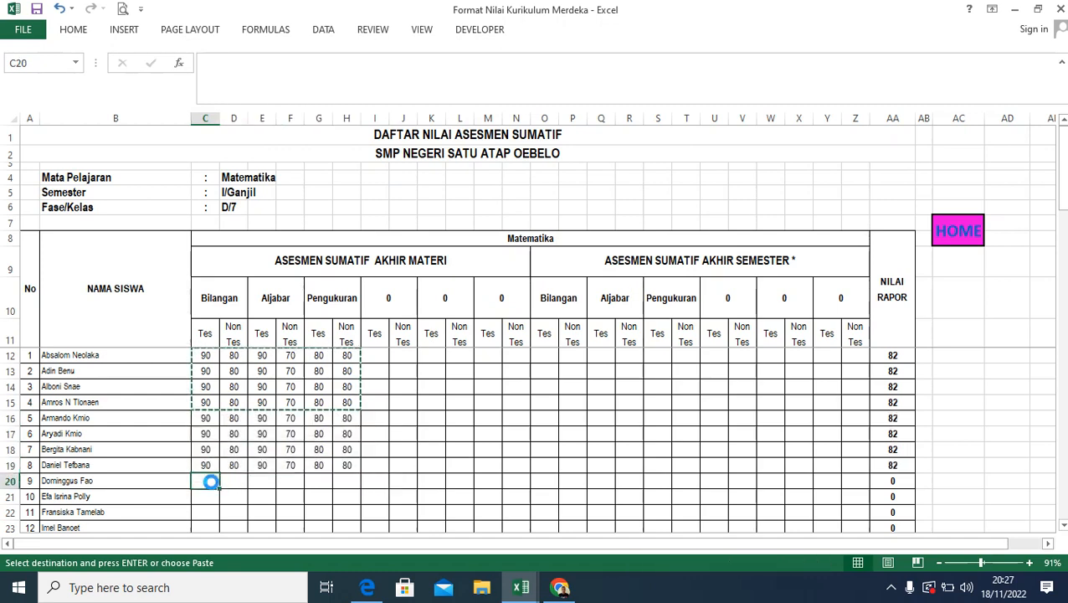
pyautogui.hotkey('ctrl', 'v')
# Paste the copied score block for students 13 to 24, starting at C24, C28 and C32
pyautogui.scroll(-4, 234, 486)
pyautogui.scroll(1, 211, 369)
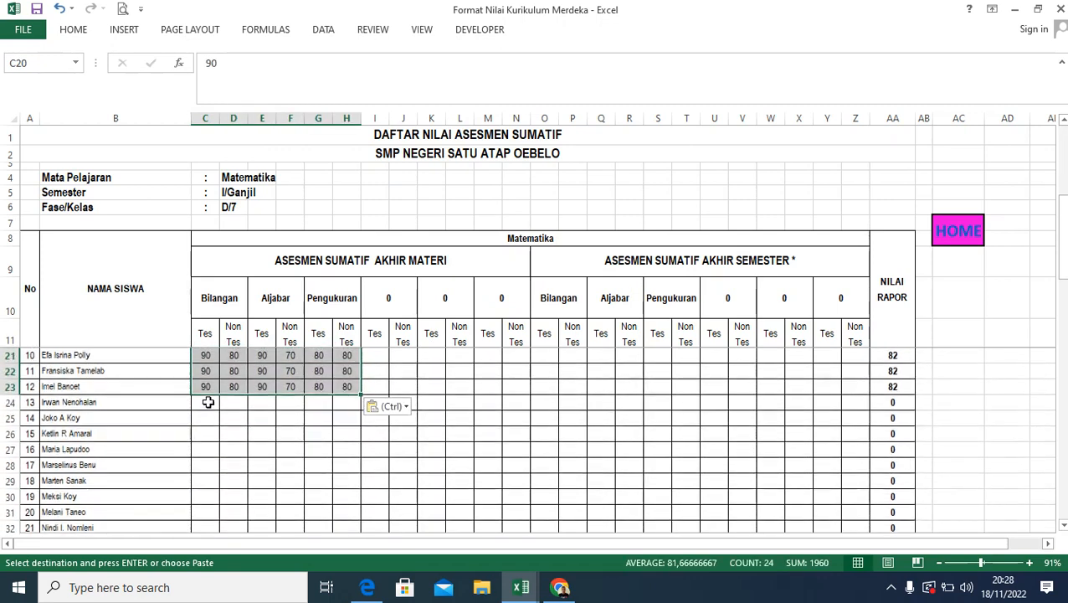
pyautogui.click(208, 402)
pyautogui.hotkey('ctrl', 'v')
pyautogui.scroll(-2, 209, 385)
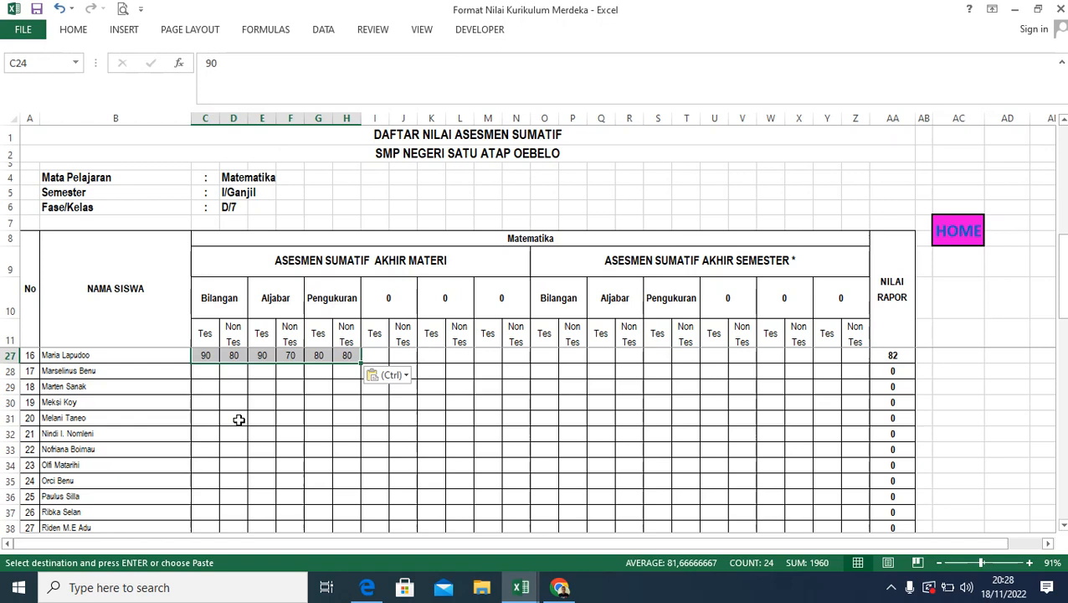
pyautogui.click(204, 372)
pyautogui.hotkey('ctrl', 'v')
pyautogui.click(210, 436)
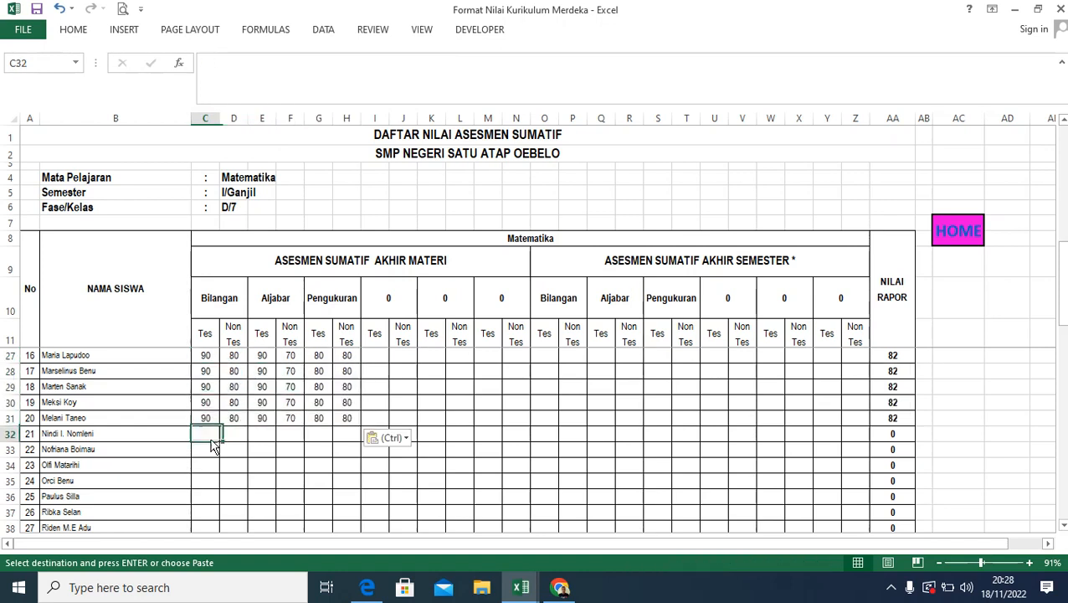
pyautogui.press('ctrl')
pyautogui.click(208, 432)
pyautogui.hotkey('ctrl', 'v')
# Paste the copied score block for students 25 to 40, starting at C36, C40, C44 and C48
pyautogui.scroll(-3, 219, 400)
pyautogui.scroll(2, 219, 400)
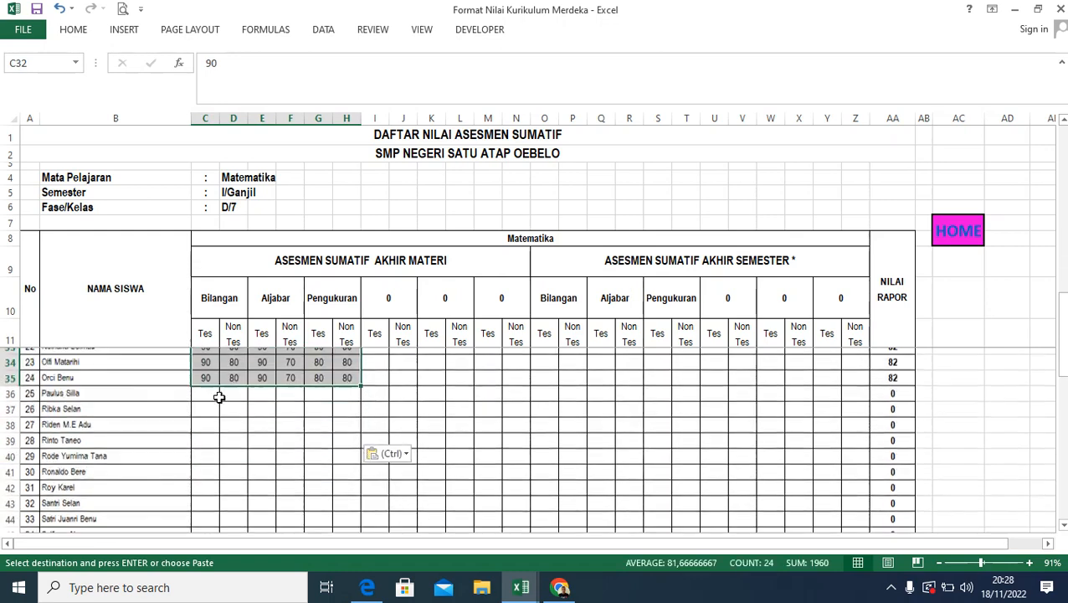
pyautogui.click(205, 451)
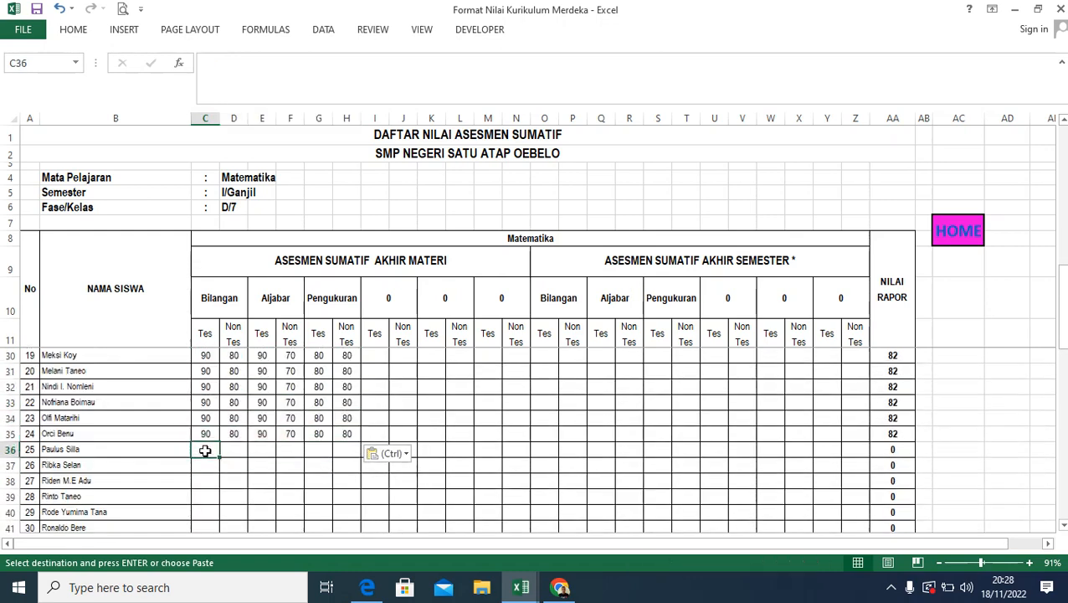
pyautogui.hotkey('ctrl', 'v')
pyautogui.click(204, 509)
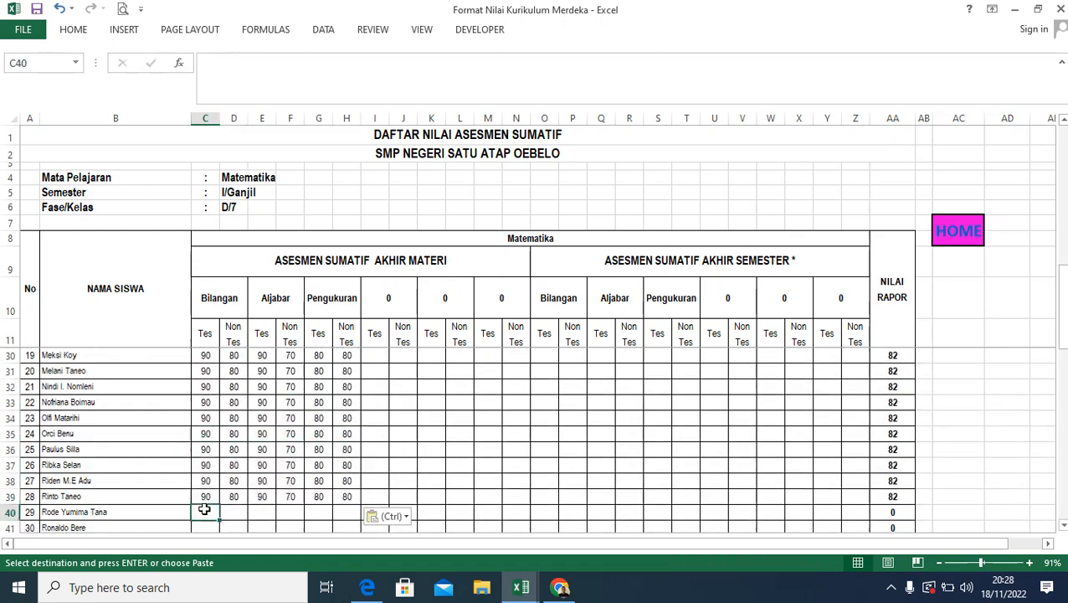
pyautogui.hotkey('ctrl', 'v')
pyautogui.scroll(-3, 268, 478)
pyautogui.click(204, 435)
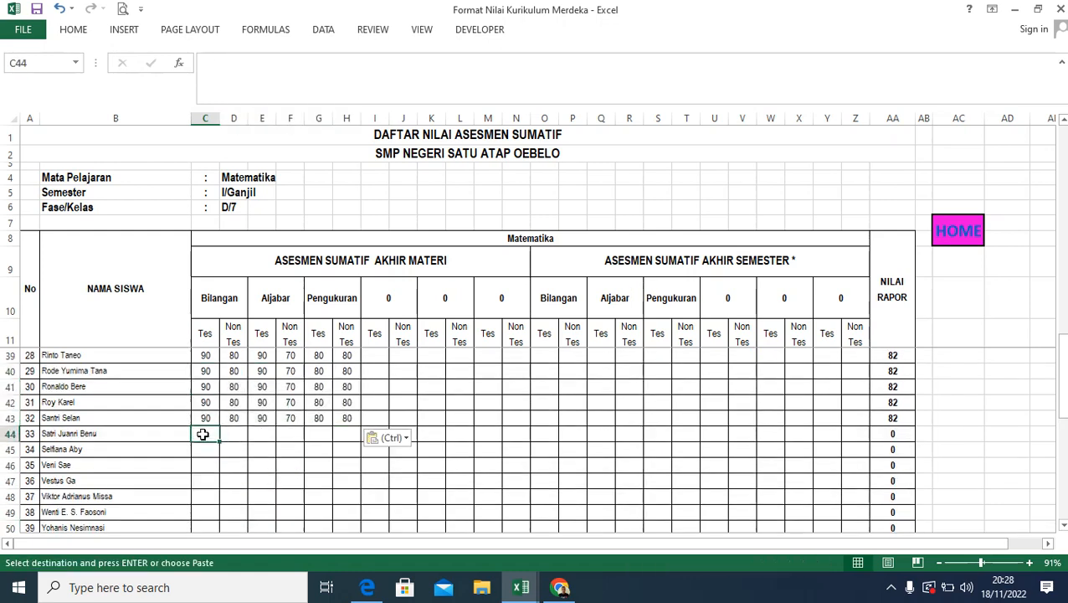
pyautogui.hotkey('ctrl', 'v')
pyautogui.scroll(-2, 210, 418)
pyautogui.click(210, 401)
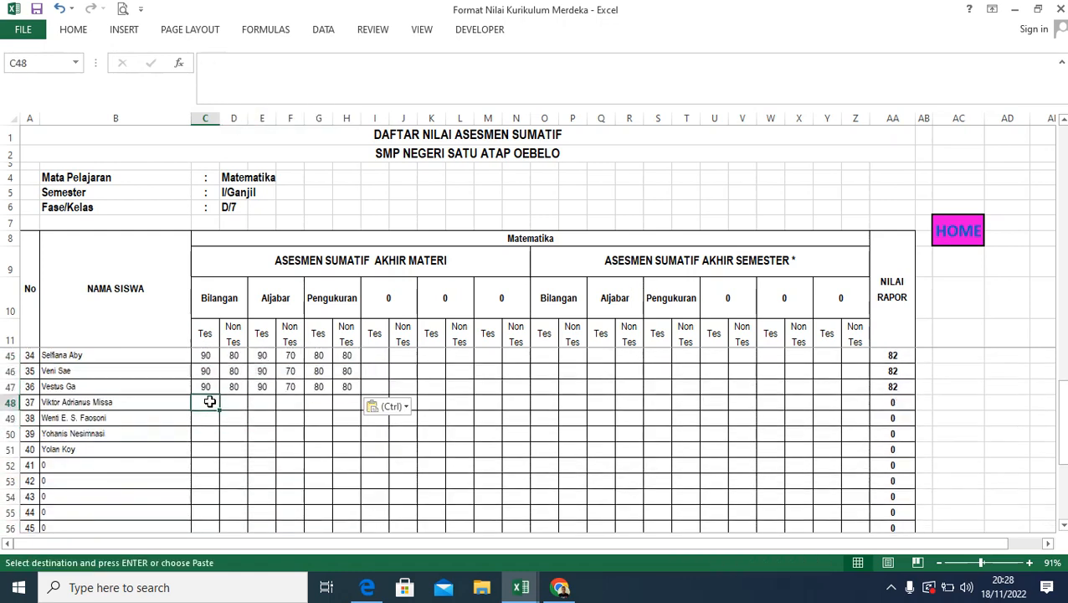
pyautogui.hotkey('ctrl', 'v')
# Copy all students' Aljabar scores in E12:F51 into the end-of-semester Bilangan Tes and Non Tes columns, starting at O12
pyautogui.scroll(4, 478, 420)
pyautogui.scroll(7, 478, 420)
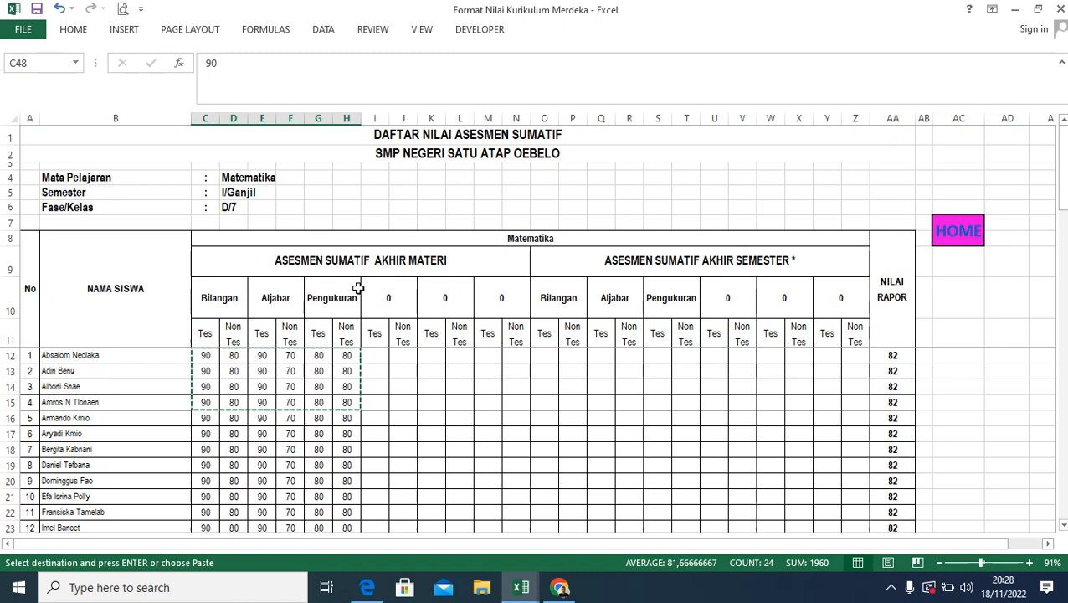
pyautogui.click(614, 263)
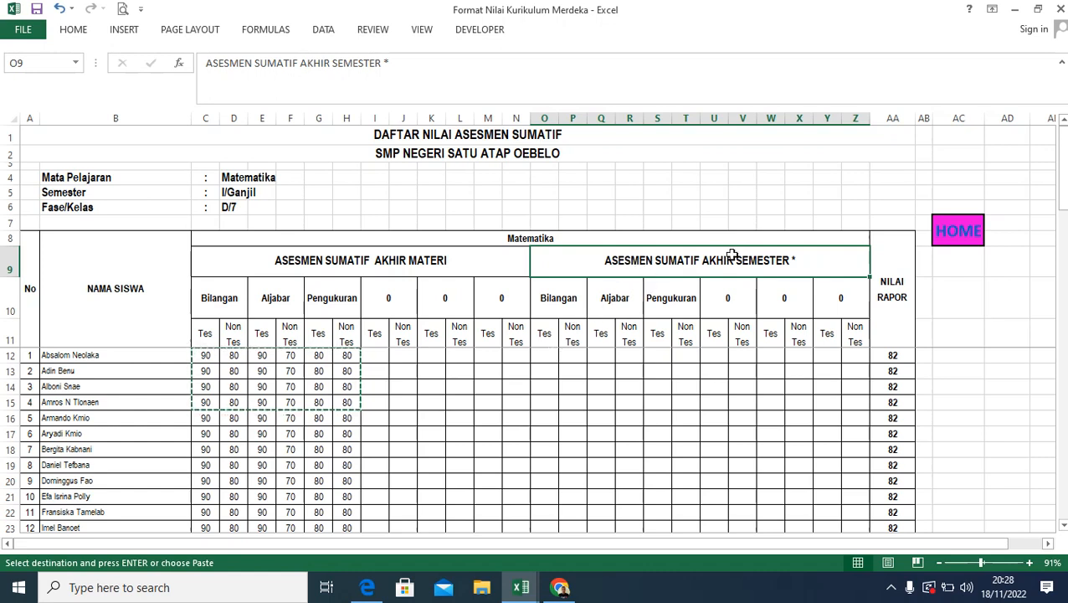
pyautogui.click(549, 352)
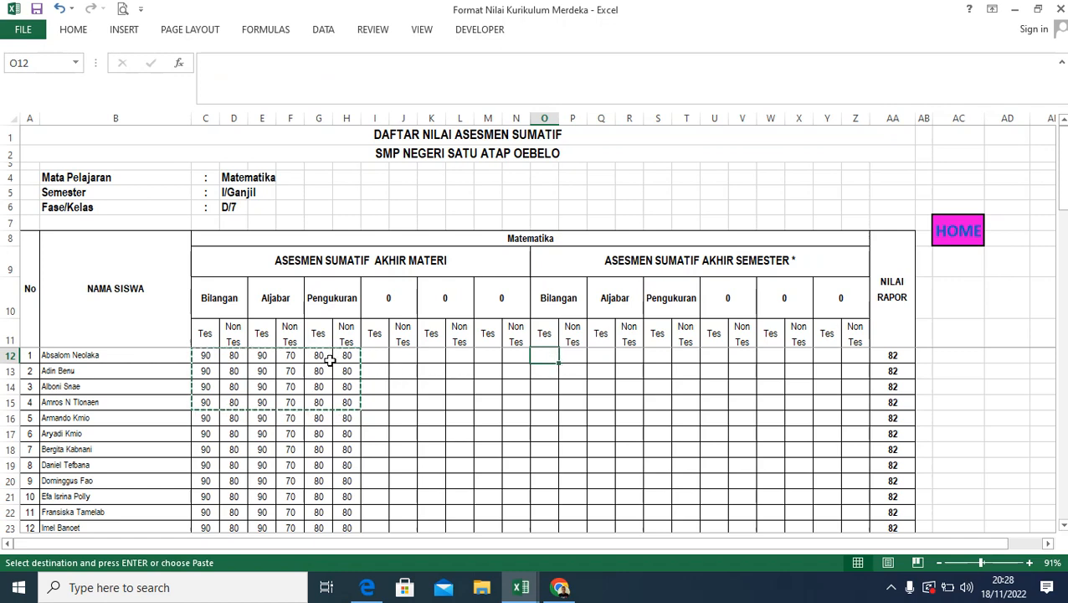
pyautogui.moveTo(321, 356); pyautogui.dragTo(287, 360)
pyautogui.scroll(3, 288, 374)
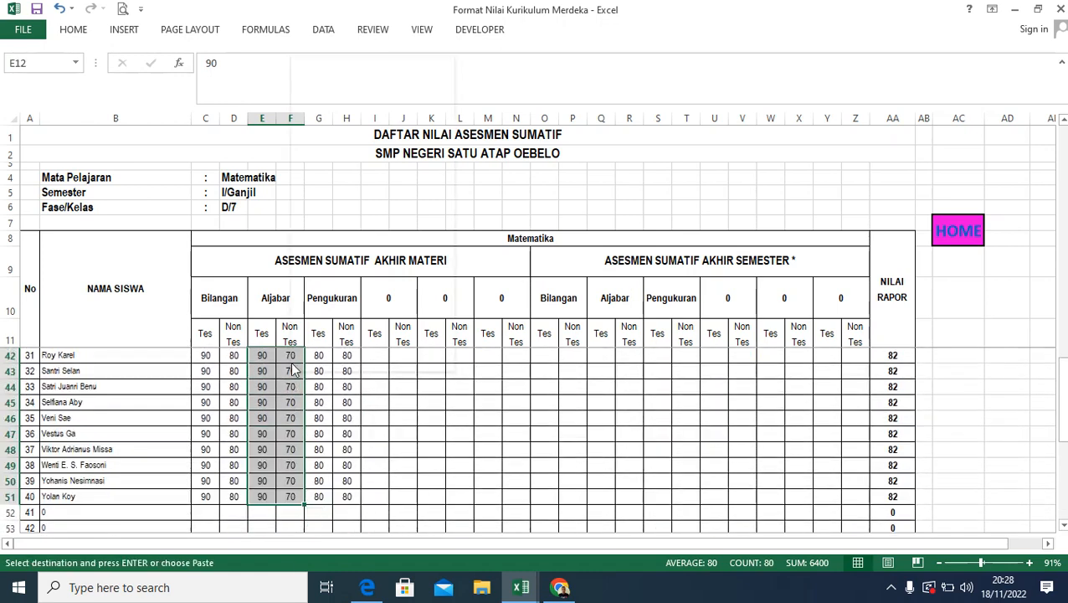
pyautogui.rightClick(290, 372)
pyautogui.click(322, 90)
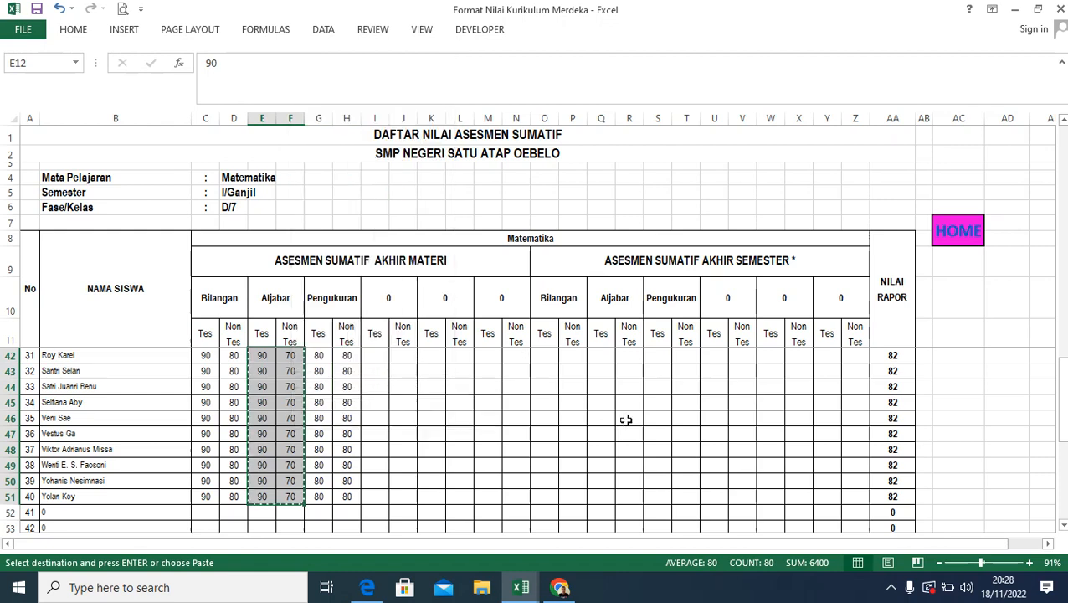
pyautogui.scroll(10, 626, 420)
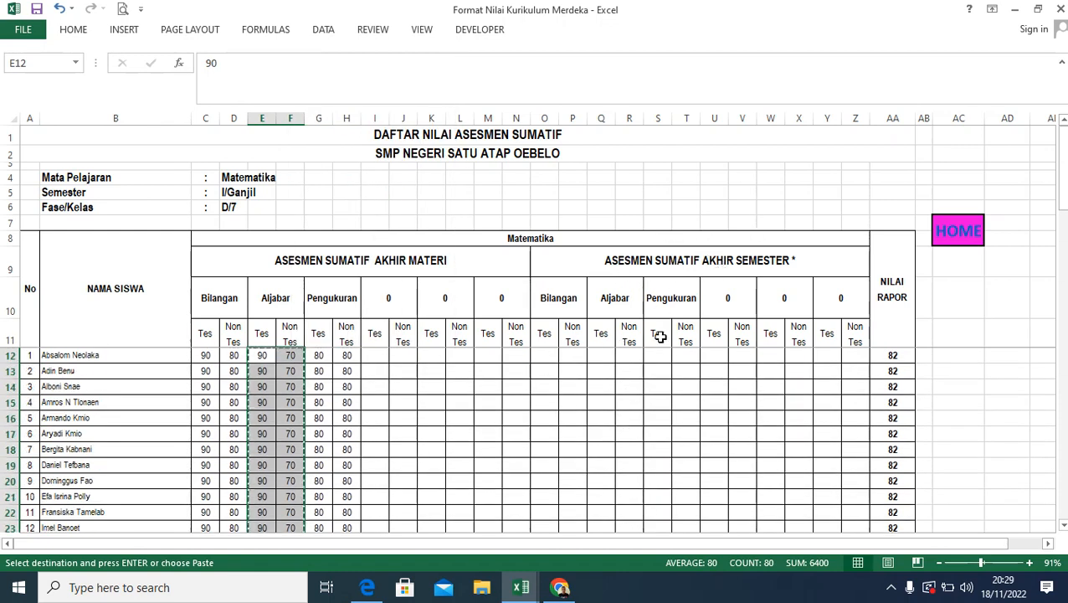
pyautogui.click(547, 355)
pyautogui.hotkey('ctrl', 'v')
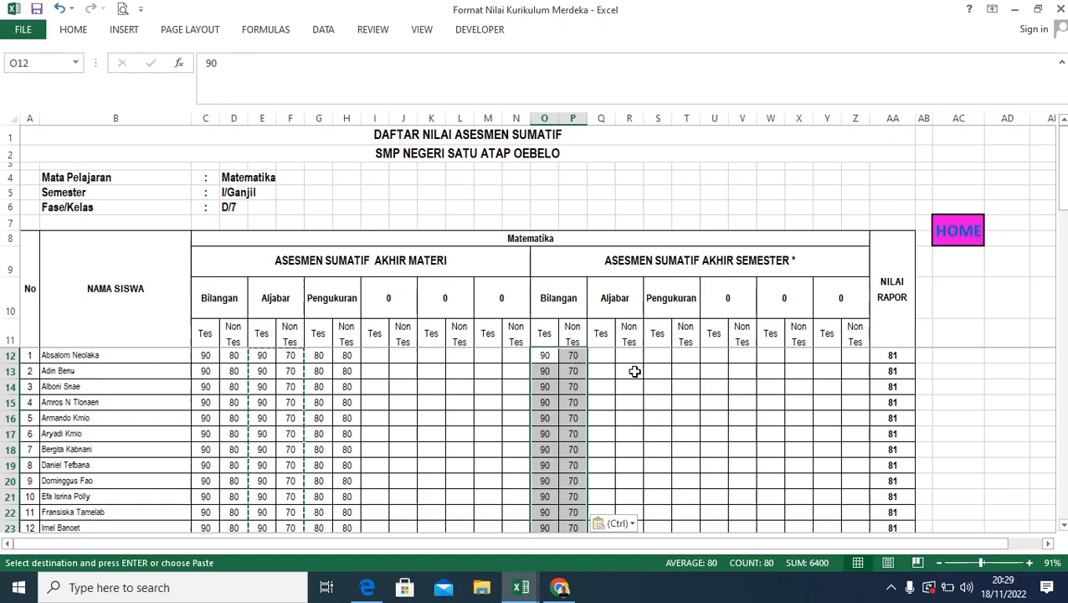
pyautogui.scroll(-3, 634, 371)
pyautogui.scroll(3, 635, 371)
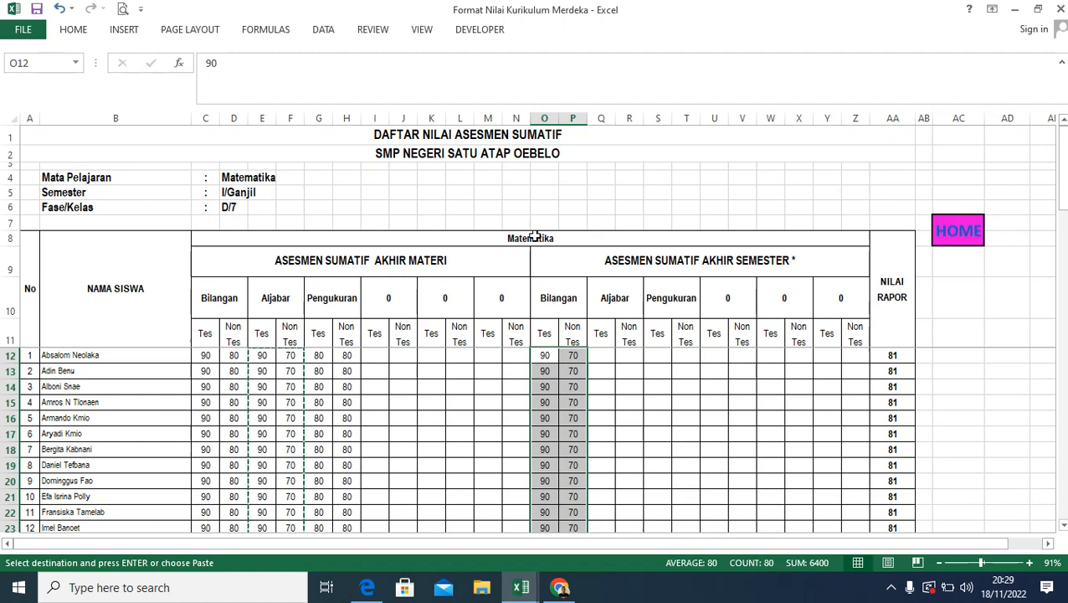
# Open the Nilai Akhir sheet from the HOME page and review the final scores and descriptions of all students
pyautogui.click(955, 232)
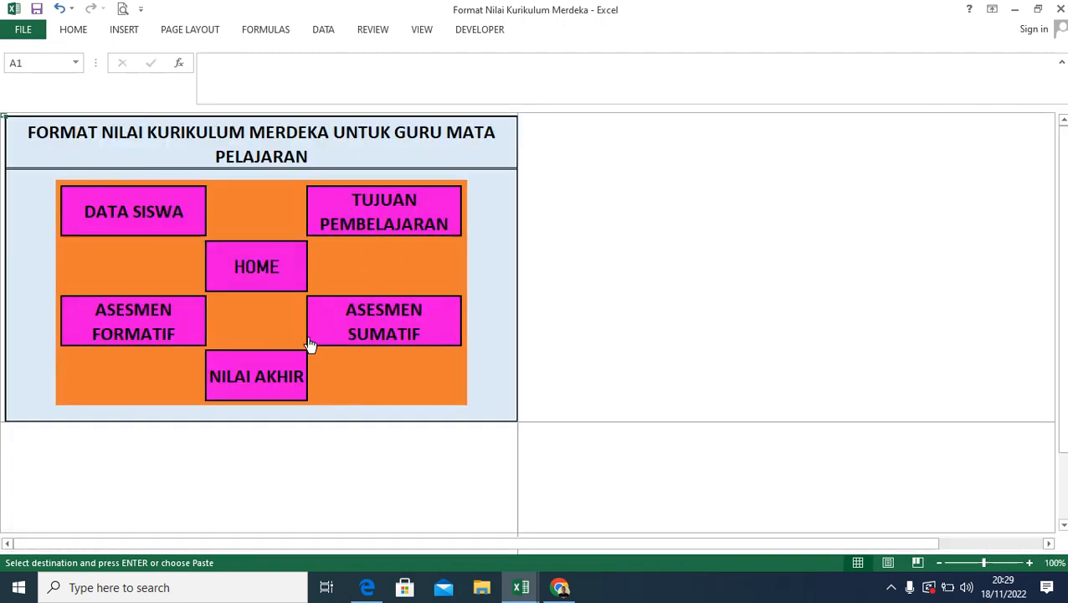
pyautogui.click(248, 378)
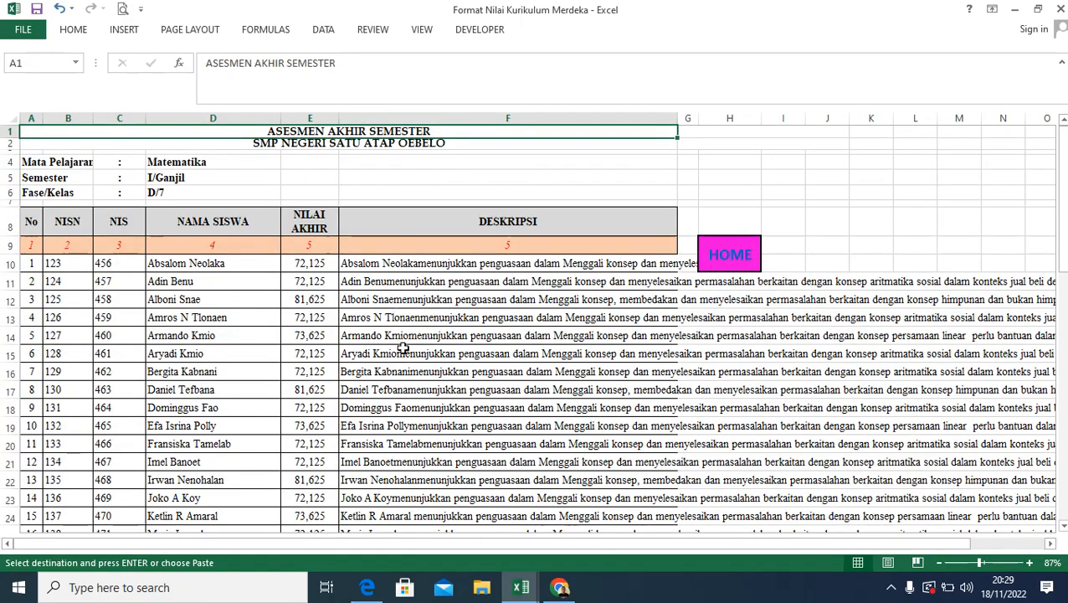
pyautogui.scroll(-10, 402, 349)
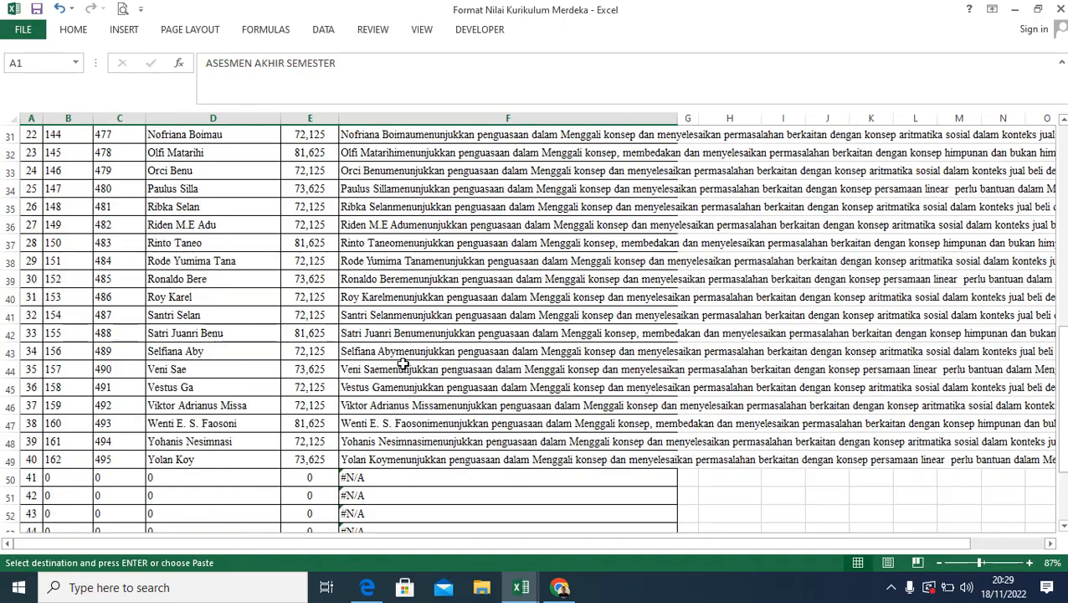
pyautogui.scroll(-2, 403, 362)
pyautogui.scroll(11, 403, 363)
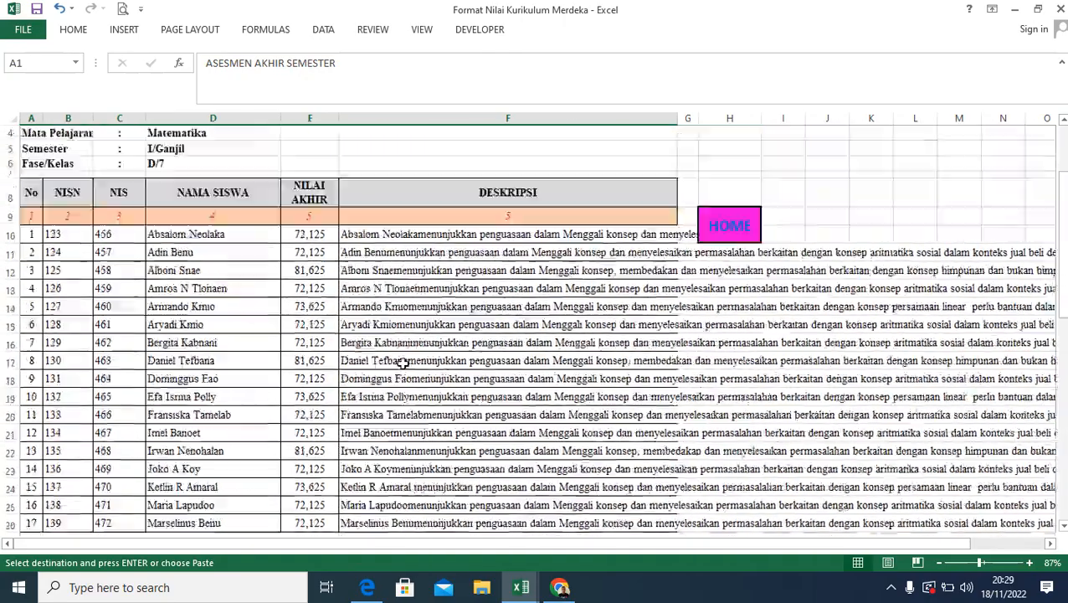
# Examine the formulas behind the first student's name in D10 and description in F10
pyautogui.scroll(1, 403, 363)
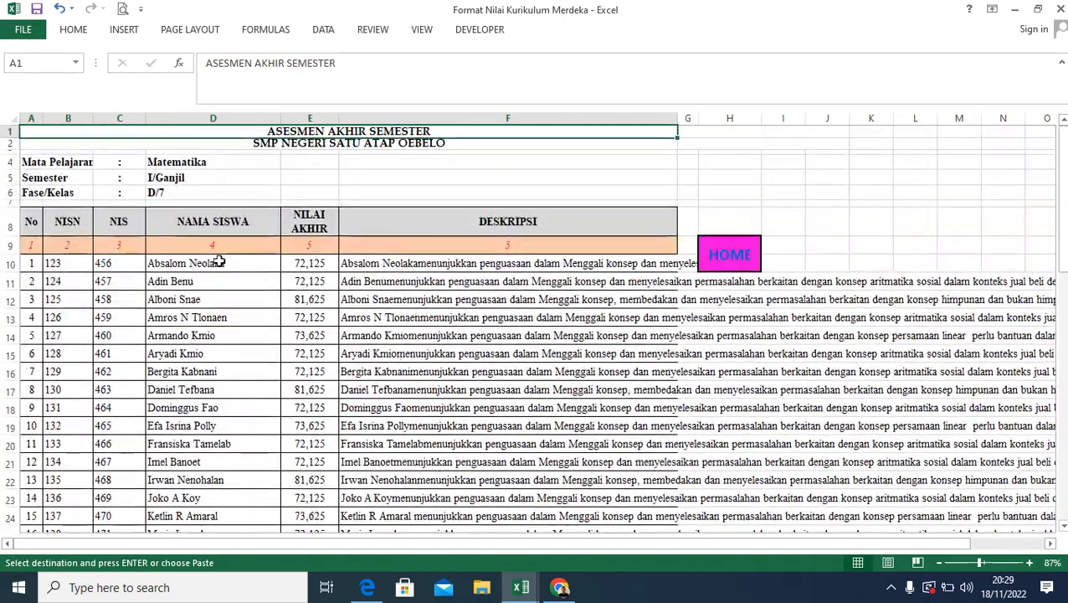
pyautogui.click(165, 265)
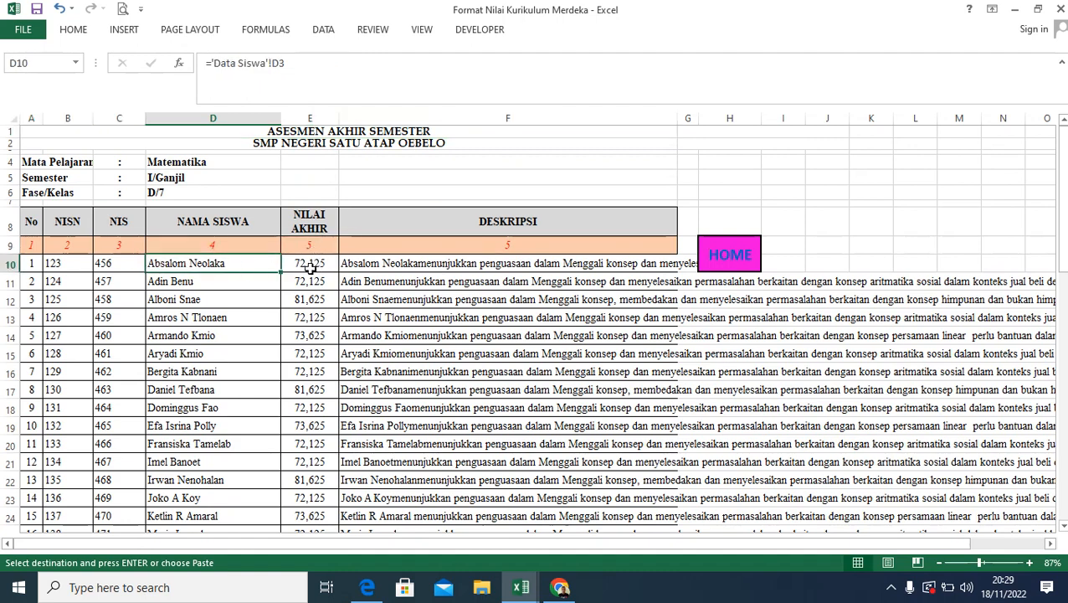
pyautogui.click(363, 267)
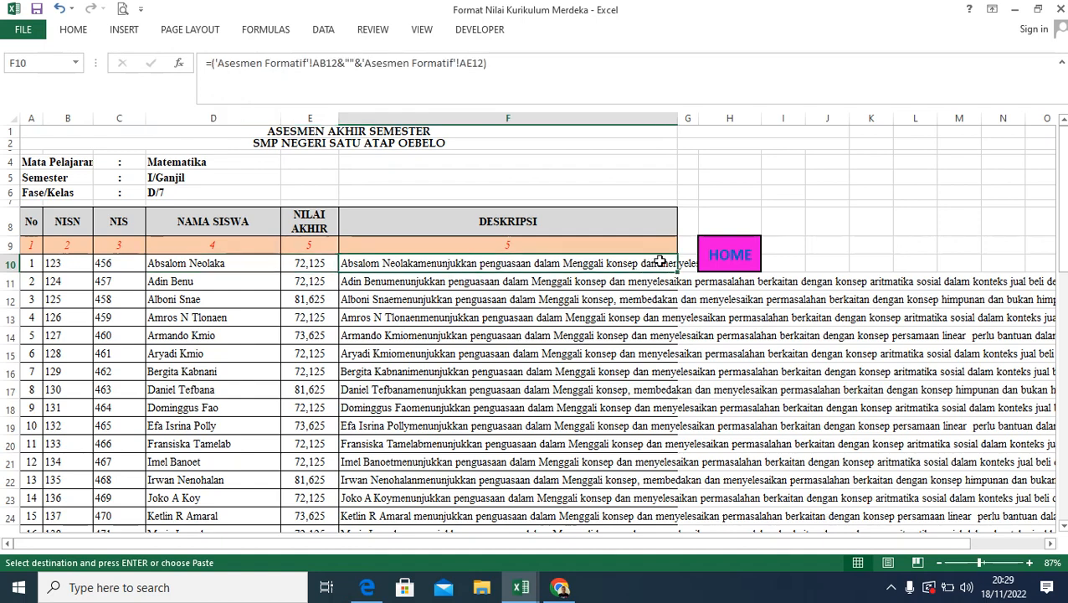
# Wrap the text of the first student's description in F10 and enlarge row 10 until the whole description fits
pyautogui.click(75, 32)
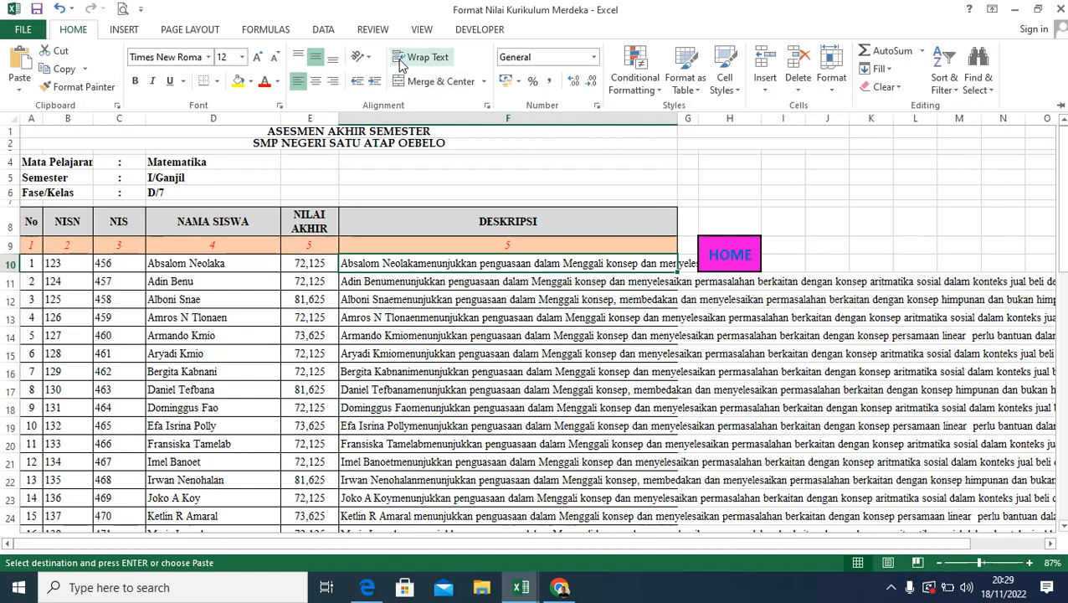
pyautogui.click(419, 57)
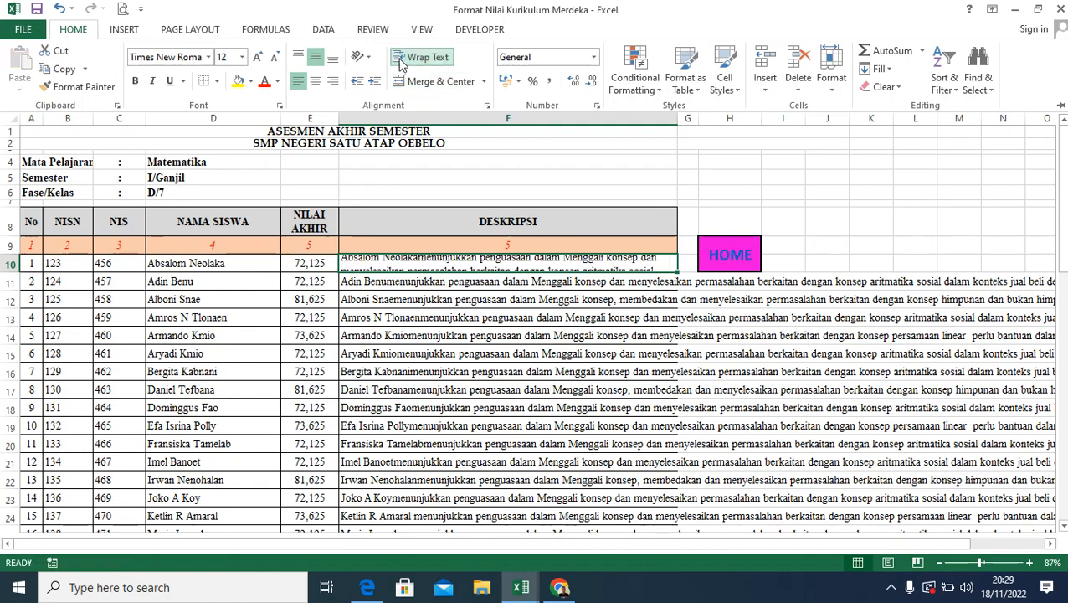
pyautogui.click(12, 271)
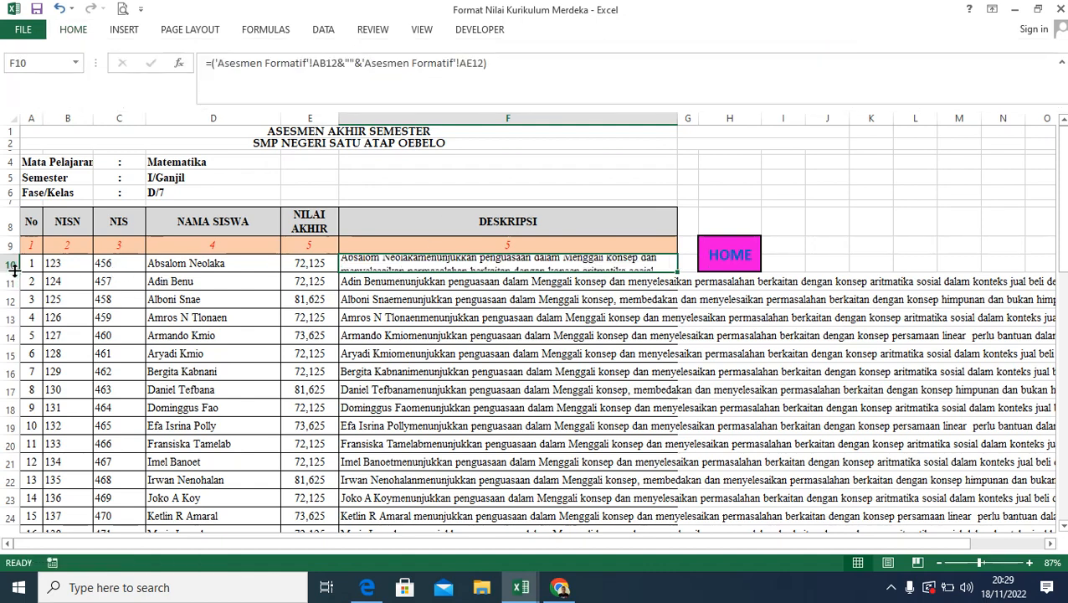
pyautogui.moveTo(11, 272); pyautogui.dragTo(10, 342)
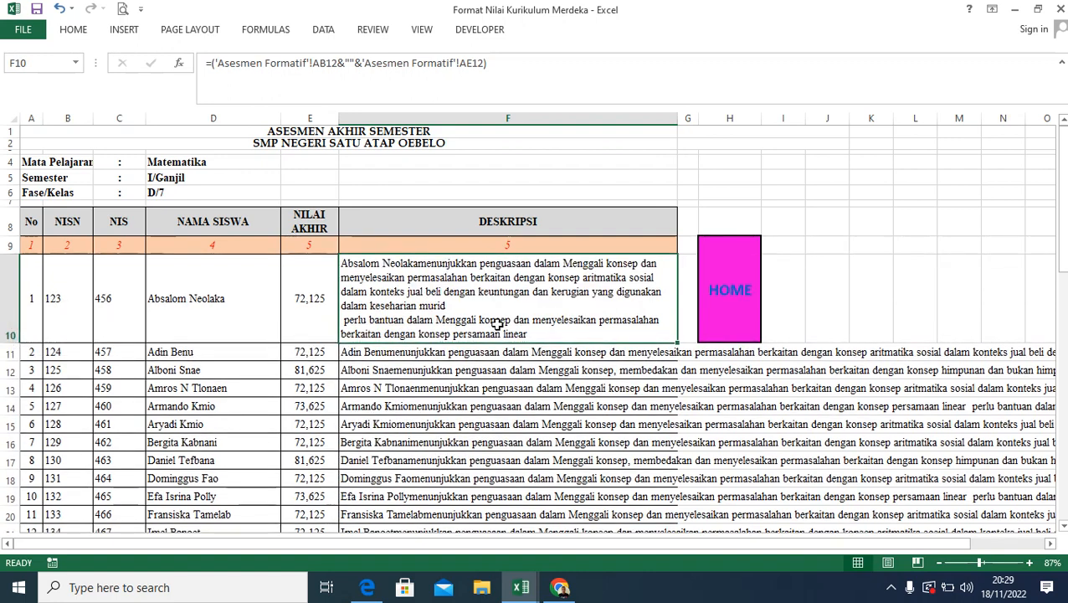
# Switch to Chrome to view the Aplikasi Raport (Excel) link on the Kurikulum Merdeka page, and return to the Excel workbook
pyautogui.click(559, 588)
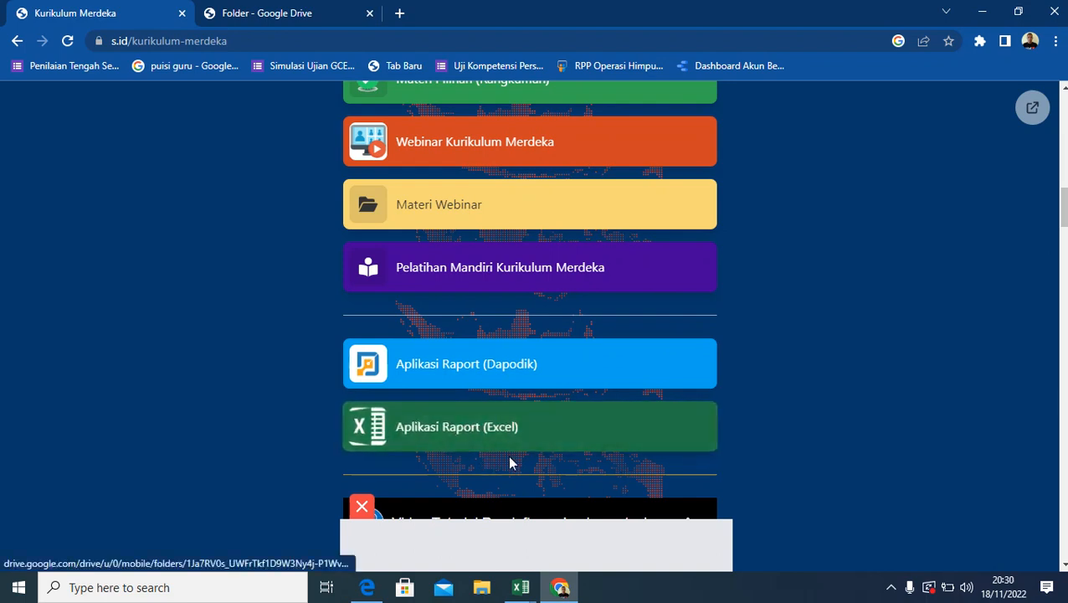
pyautogui.click(521, 587)
pyautogui.click(486, 548)
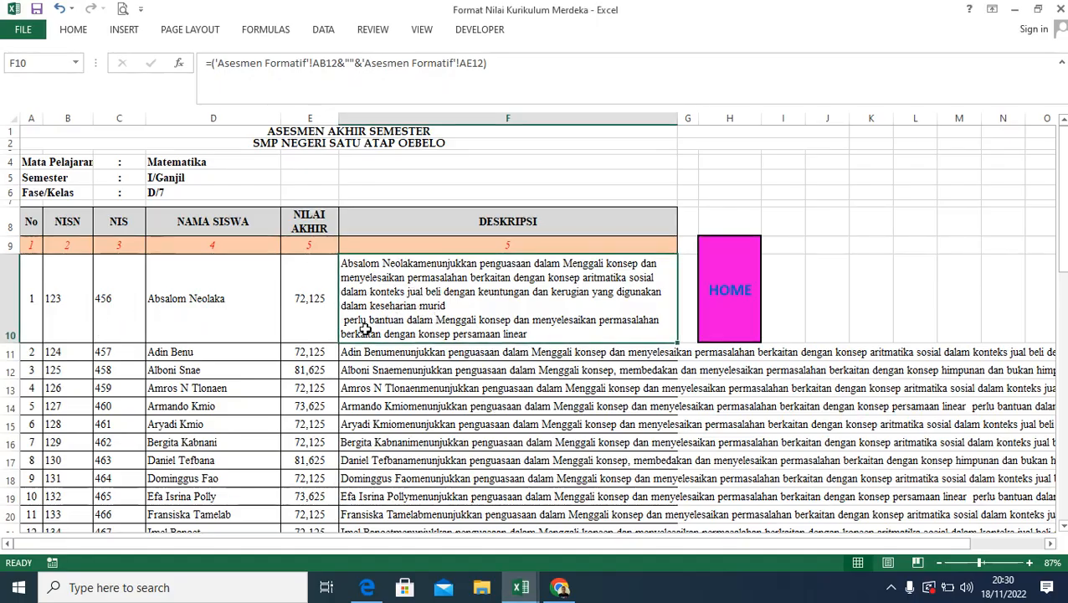
# Check the learning objectives on the Tujuan Pembelajaran sheet against the first student's description in F10 of Nilai Akhir
pyautogui.click(730, 308)
pyautogui.click(366, 222)
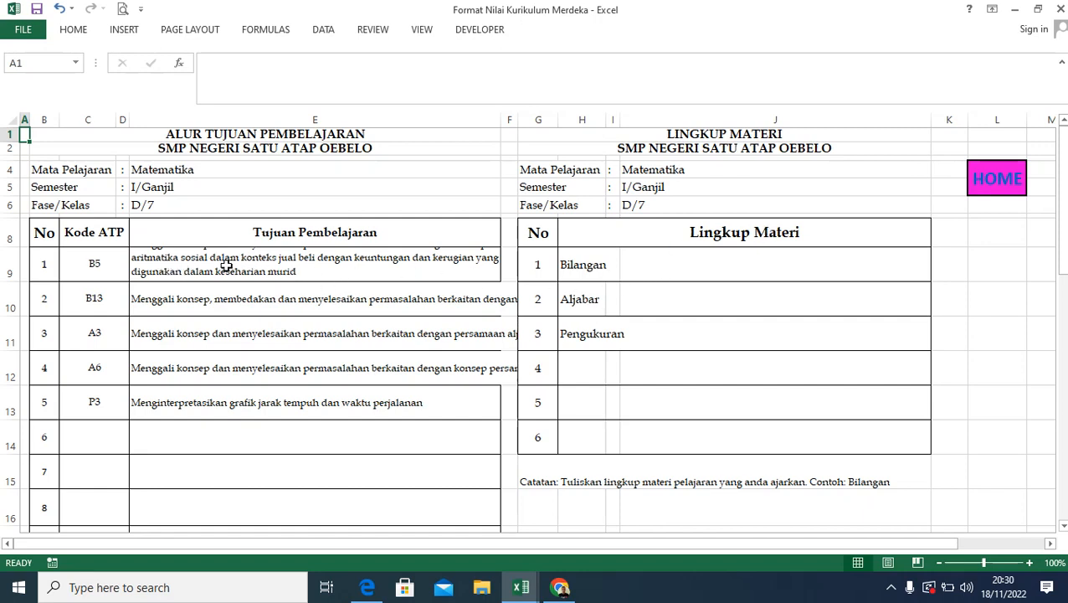
pyautogui.click(995, 186)
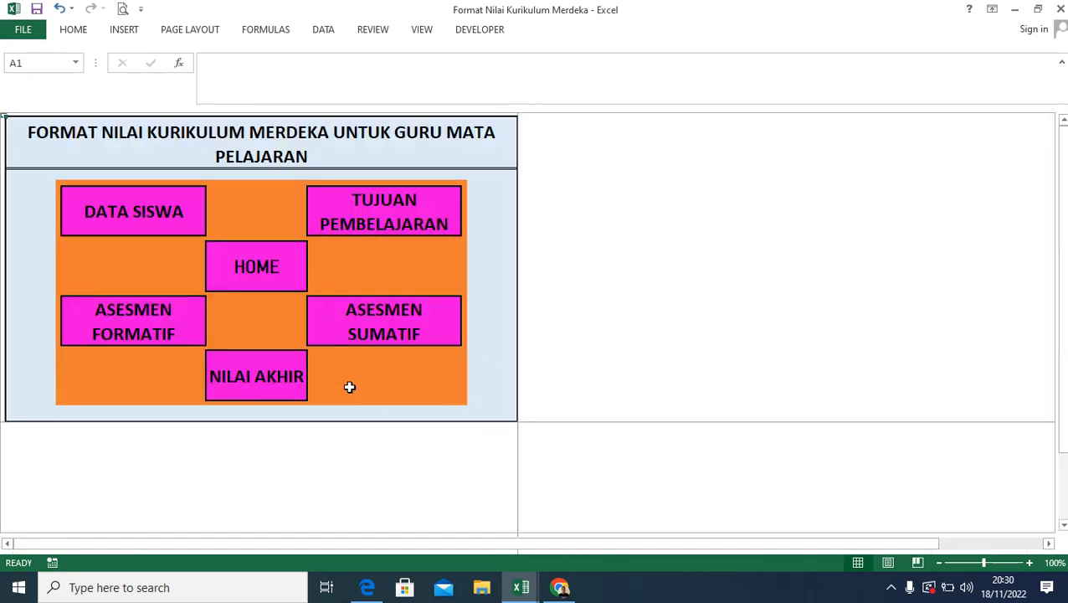
pyautogui.click(289, 383)
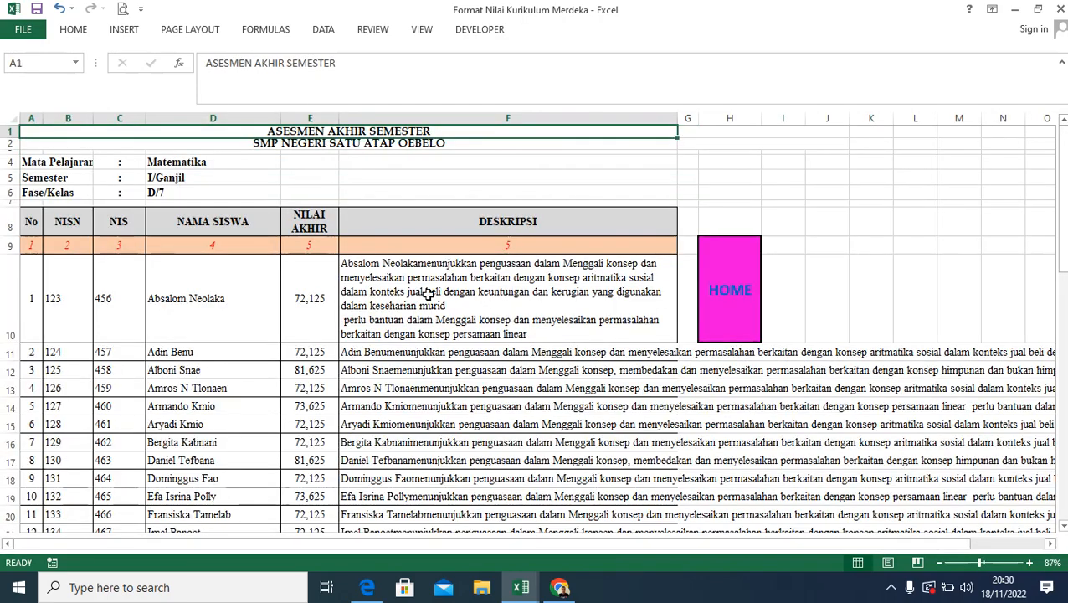
pyautogui.click(426, 295)
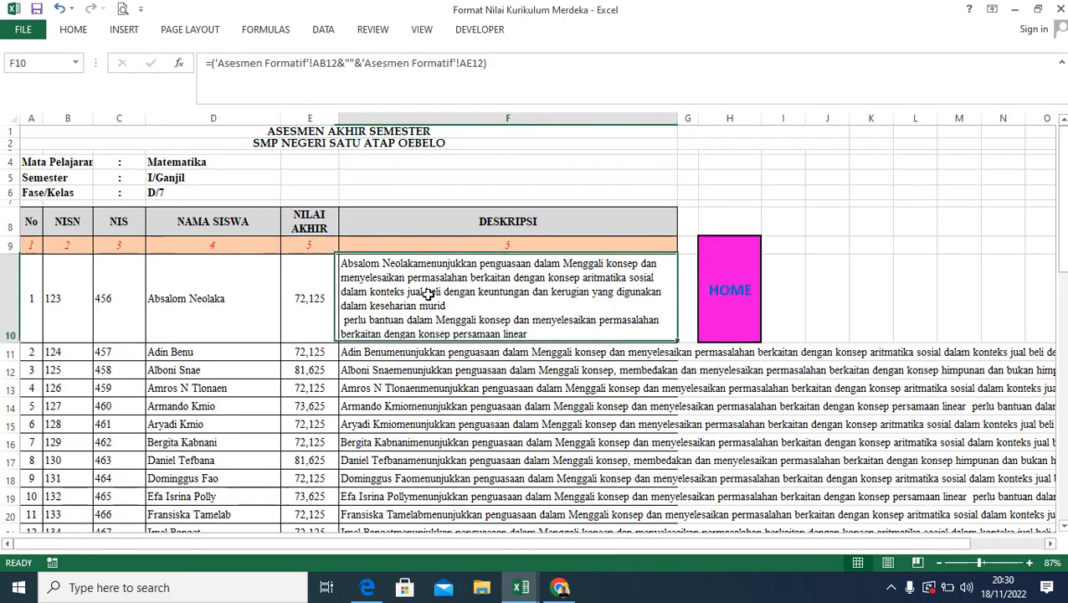
# Switch to Chrome to view the Google Drive folder and the Kurikulum Merdeka page, and return to the Format Nilai Kurikulum Merdeka workbook
pyautogui.click(561, 588)
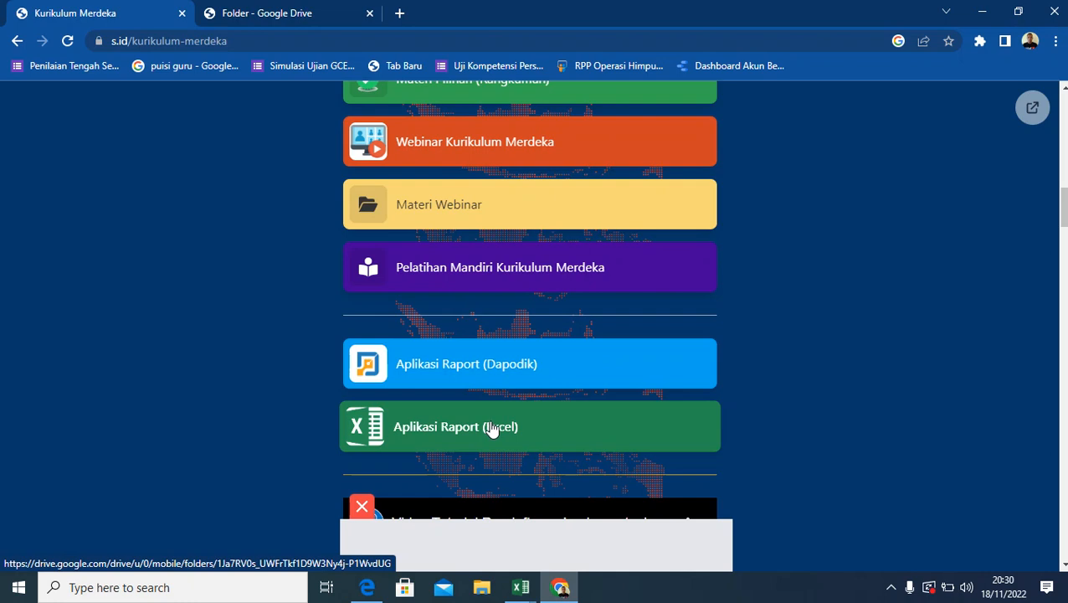
pyautogui.click(339, 13)
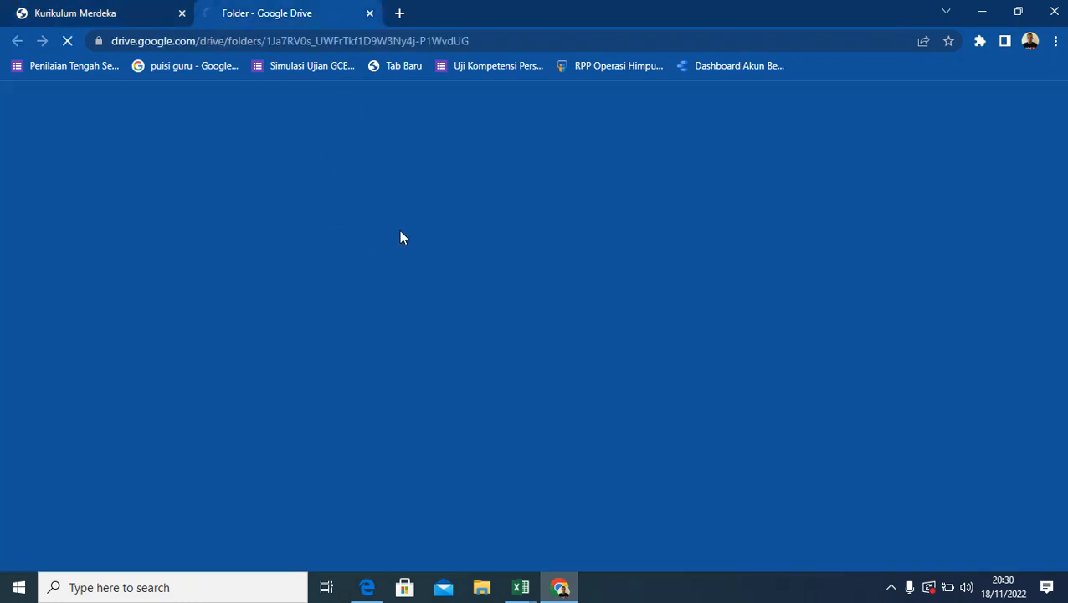
pyautogui.click(117, 13)
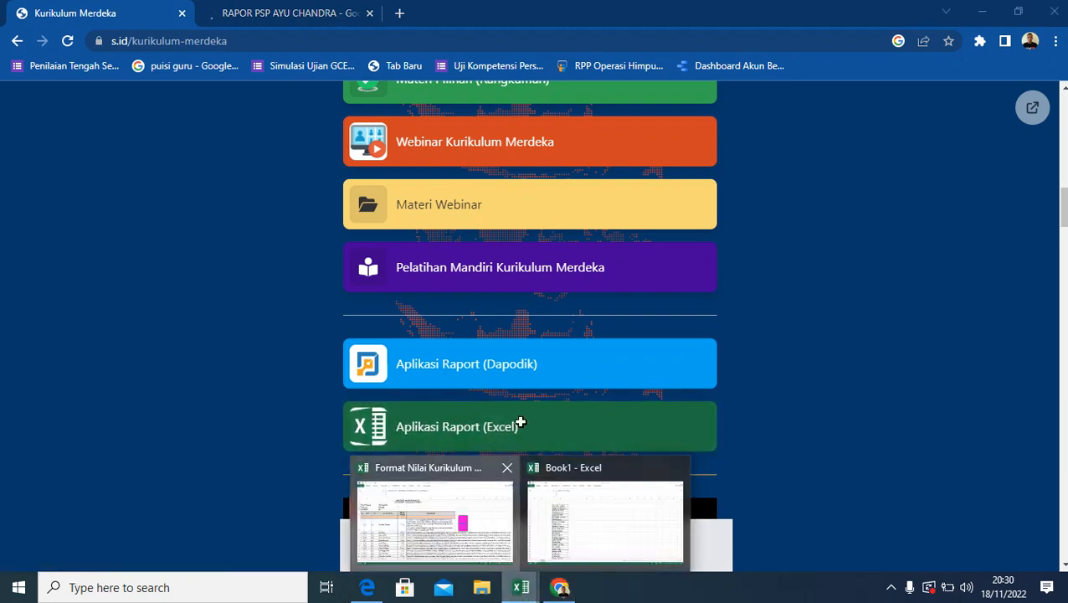
pyautogui.click(452, 519)
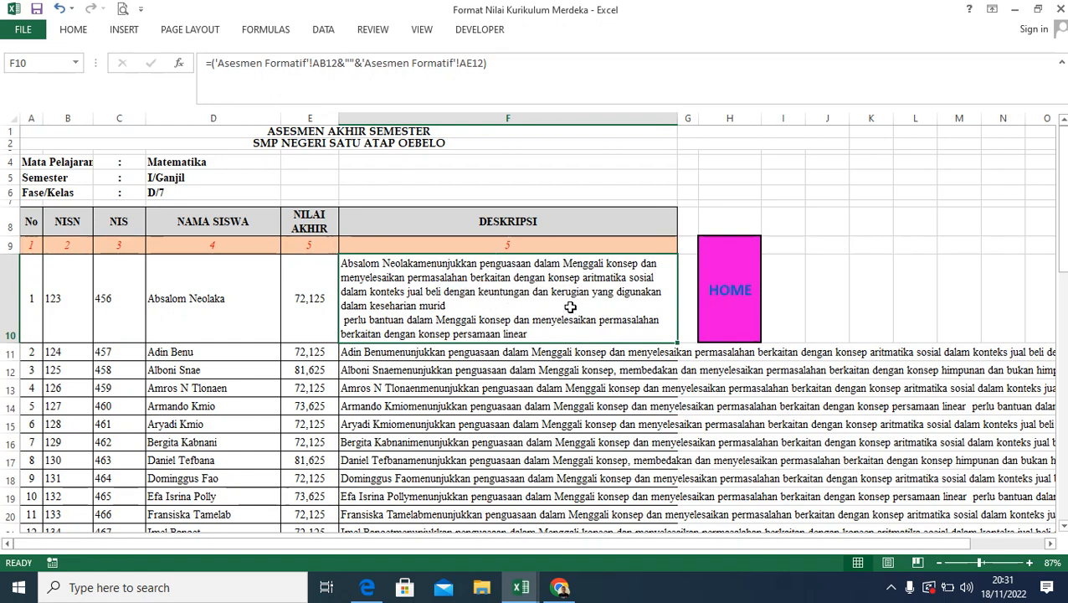
# Wrap the text of the remaining students' descriptions in F11:F49
pyautogui.click(439, 355)
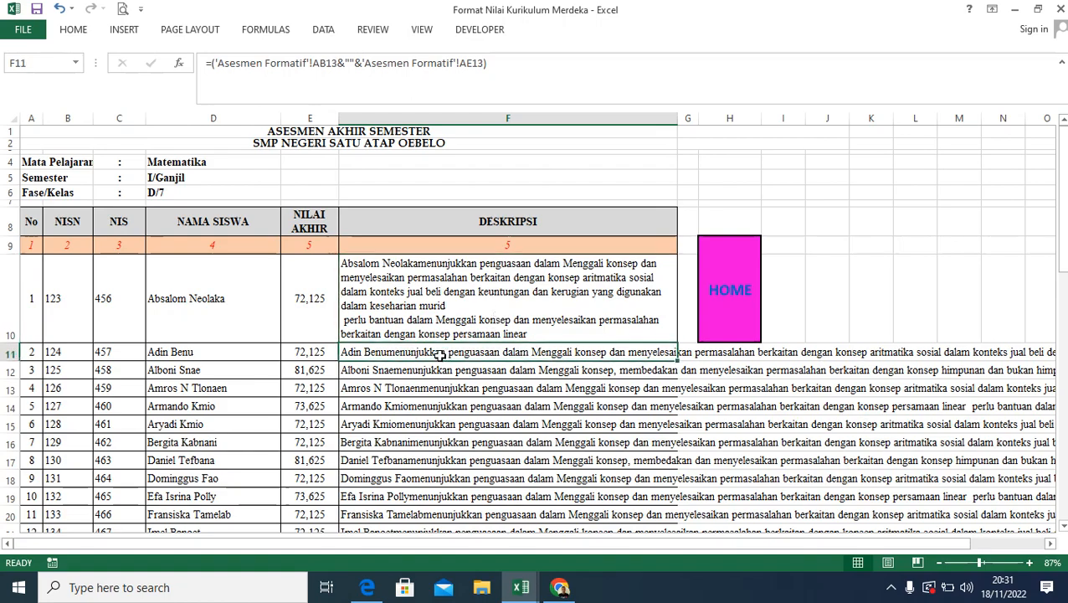
pyautogui.moveTo(440, 354); pyautogui.dragTo(443, 460)
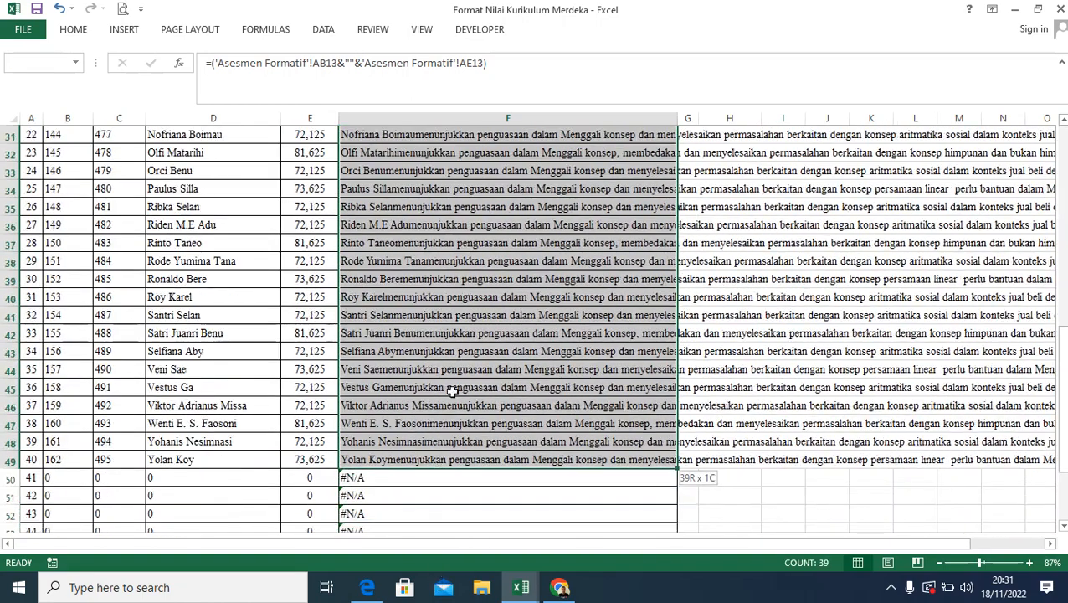
pyautogui.scroll(4, 436, 319)
pyautogui.click(79, 31)
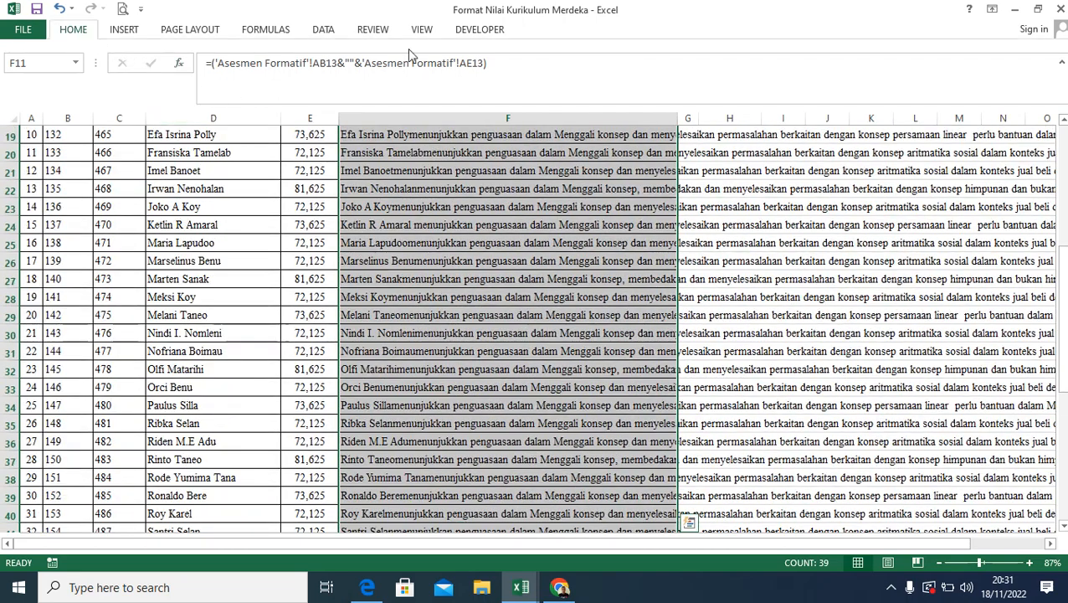
pyautogui.click(423, 57)
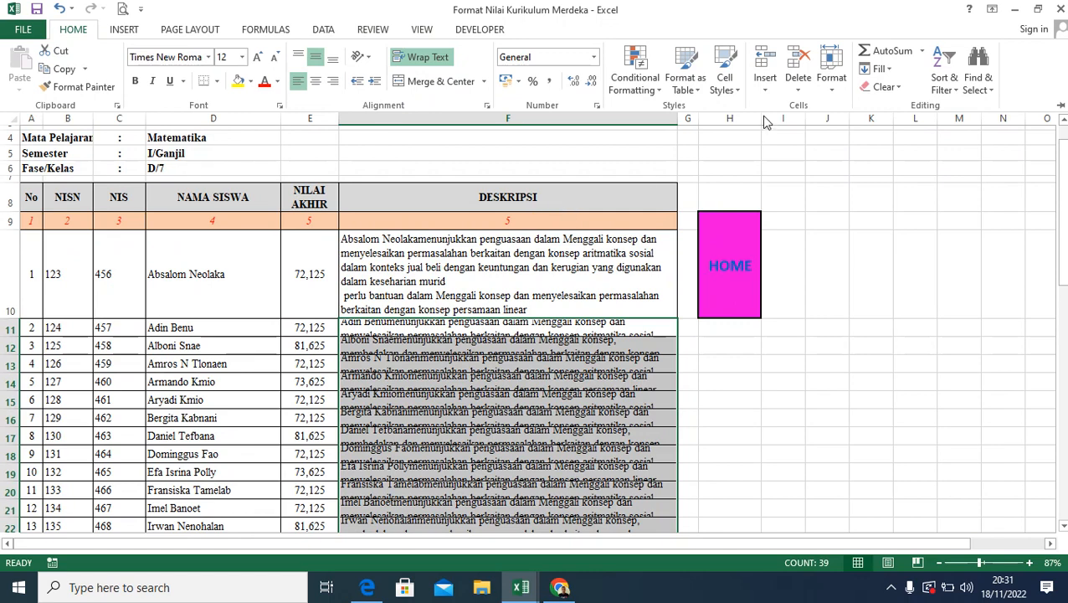
# Set the row height of rows 11 to 49 to 100
pyautogui.click(831, 67)
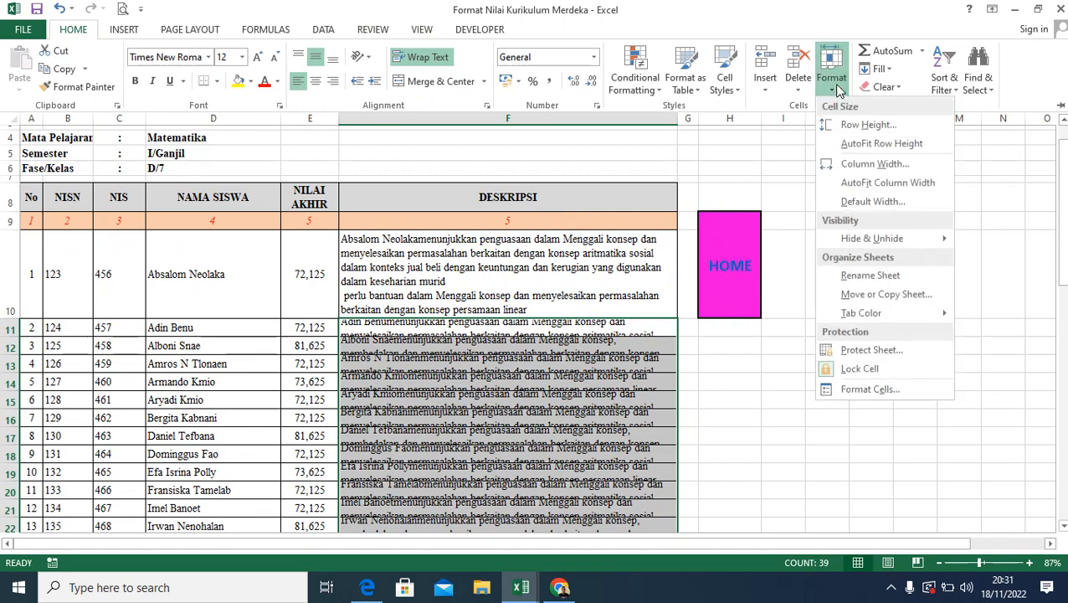
pyautogui.click(867, 126)
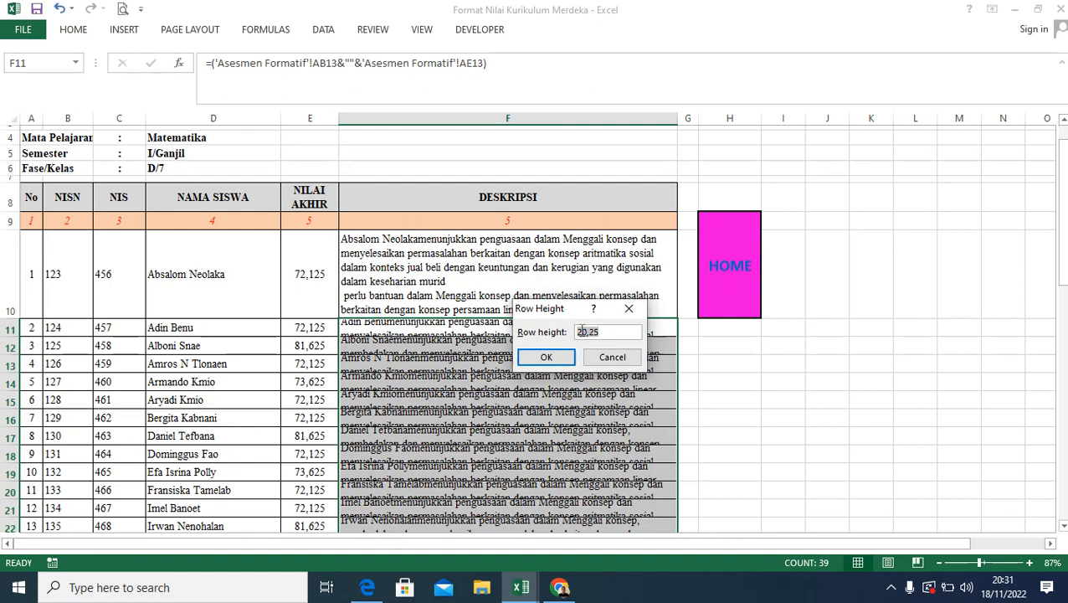
pyautogui.write('100')
pyautogui.click(563, 356)
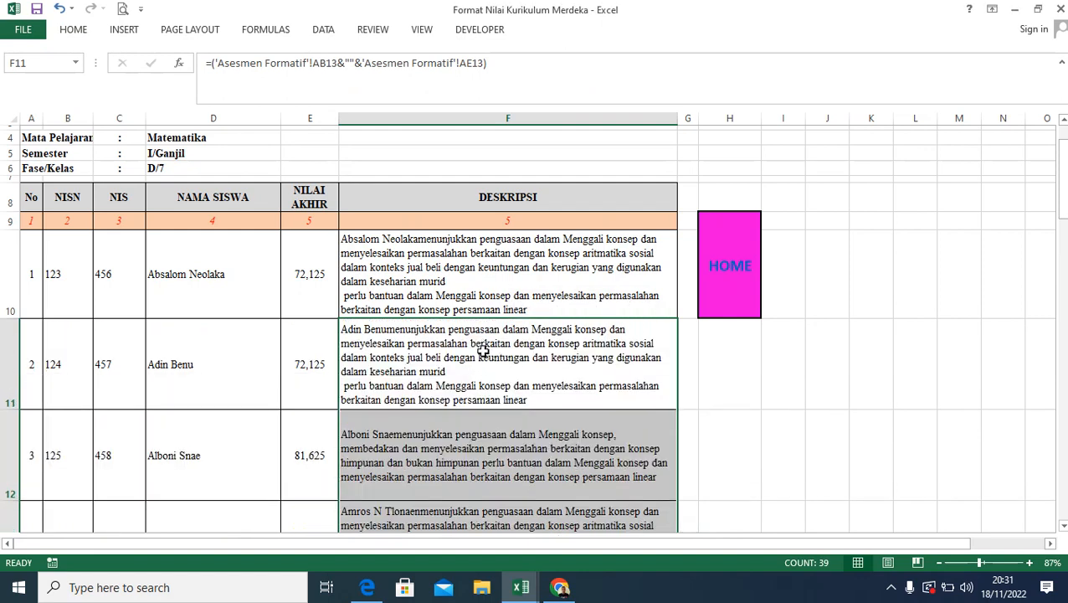
# Review the wrapped descriptions down to the last student and the unused rows numbered 41 to 50 below
pyautogui.scroll(-10, 483, 352)
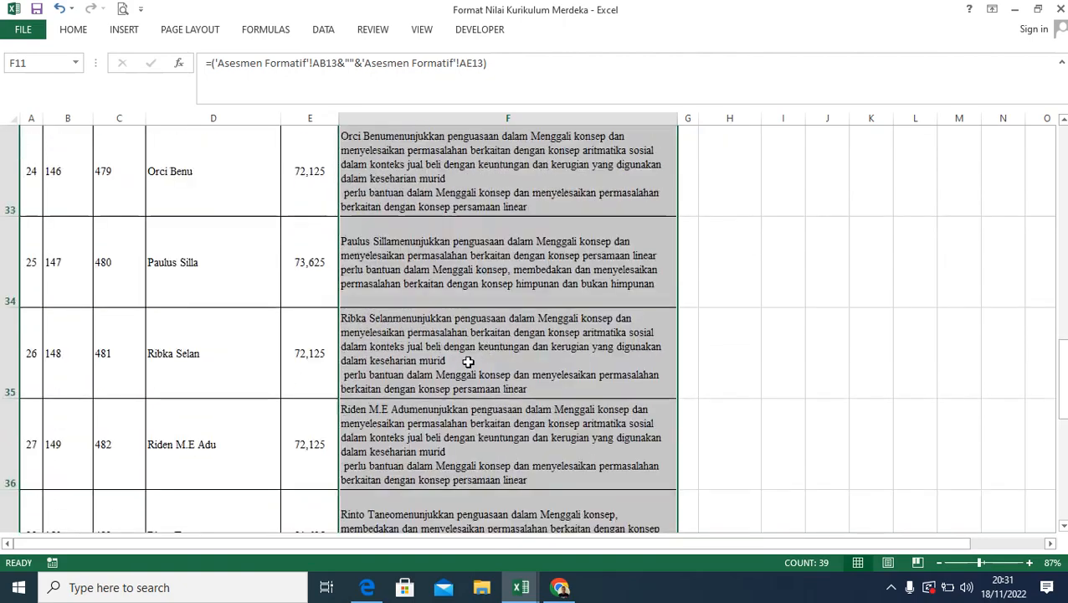
pyautogui.scroll(-9, 468, 362)
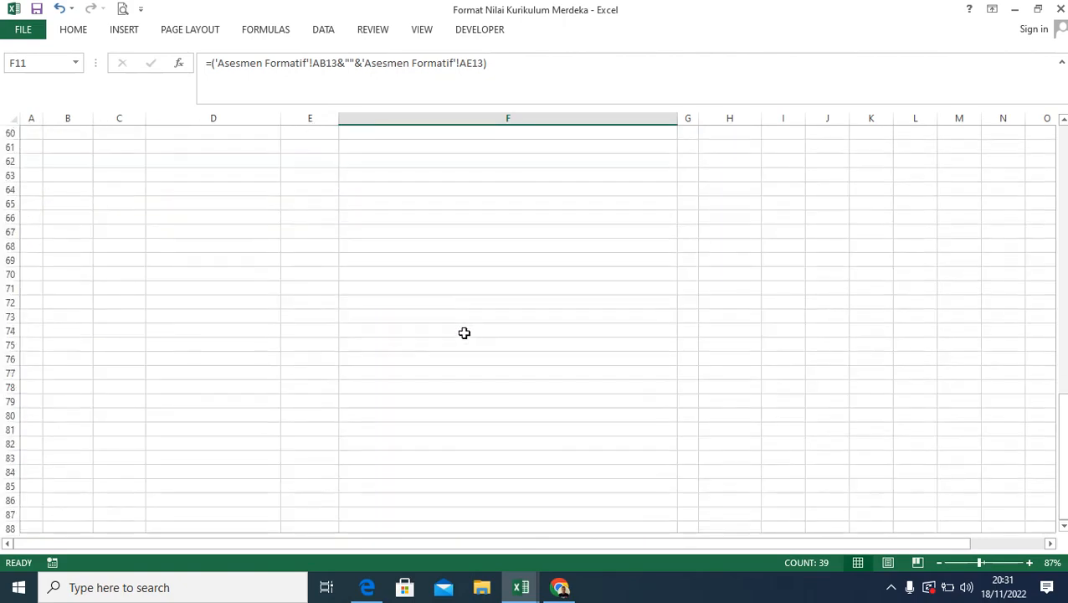
pyautogui.scroll(4, 464, 333)
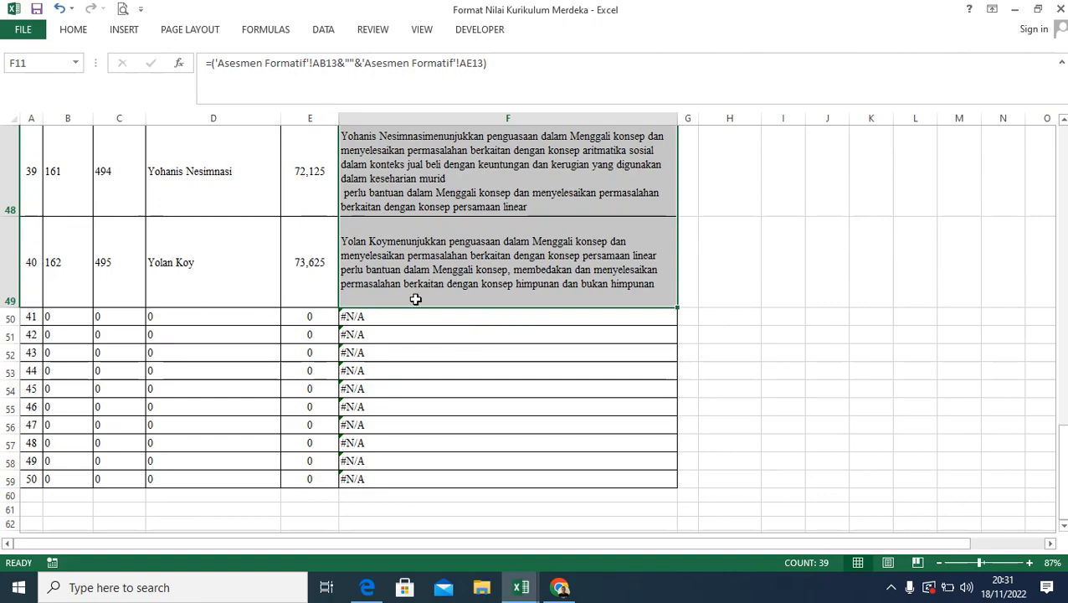
pyautogui.click(720, 270)
pyautogui.scroll(-1, 602, 281)
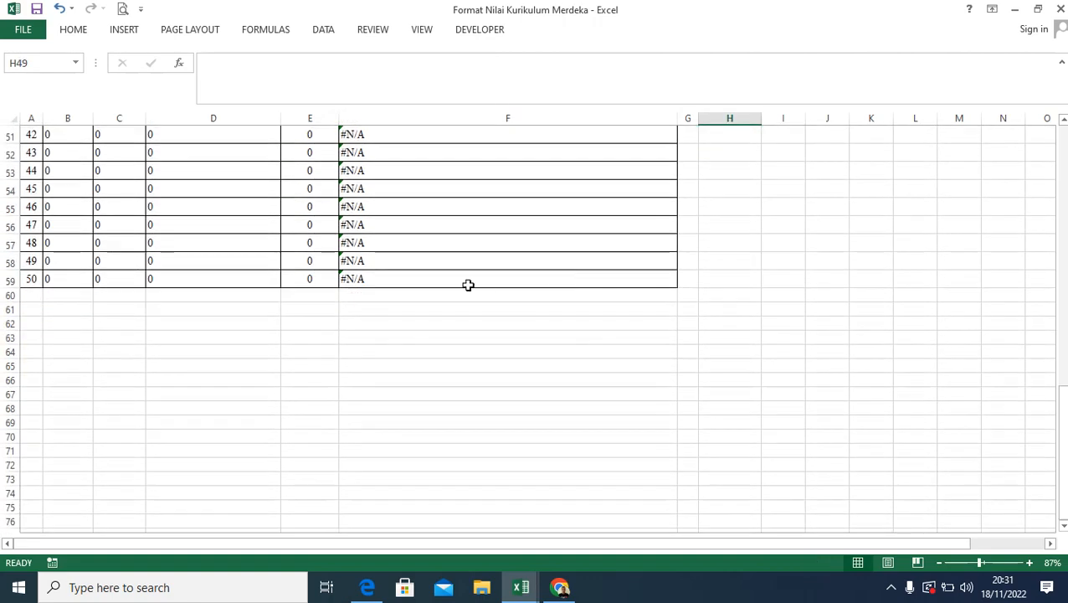
pyautogui.scroll(5, 126, 295)
pyautogui.scroll(-5, 138, 324)
pyautogui.scroll(1, 138, 328)
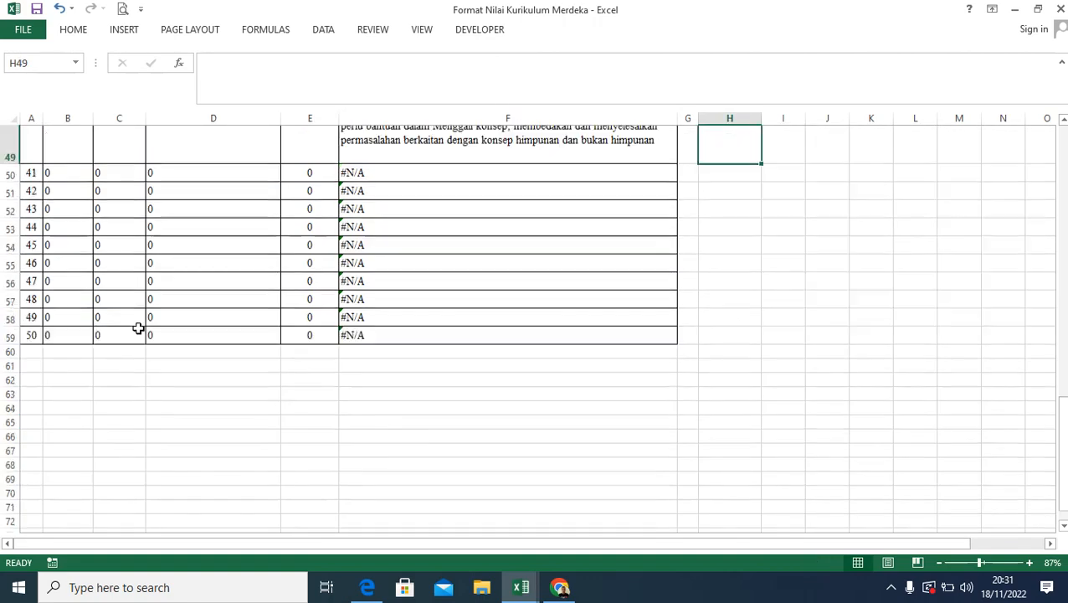
pyautogui.scroll(1, 138, 328)
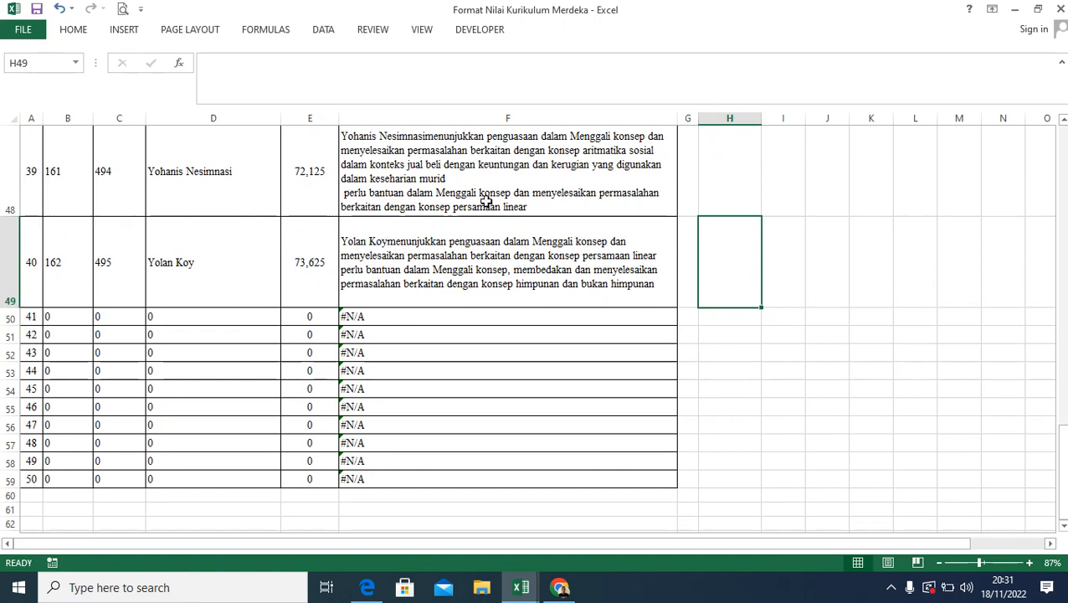
pyautogui.click(11, 317)
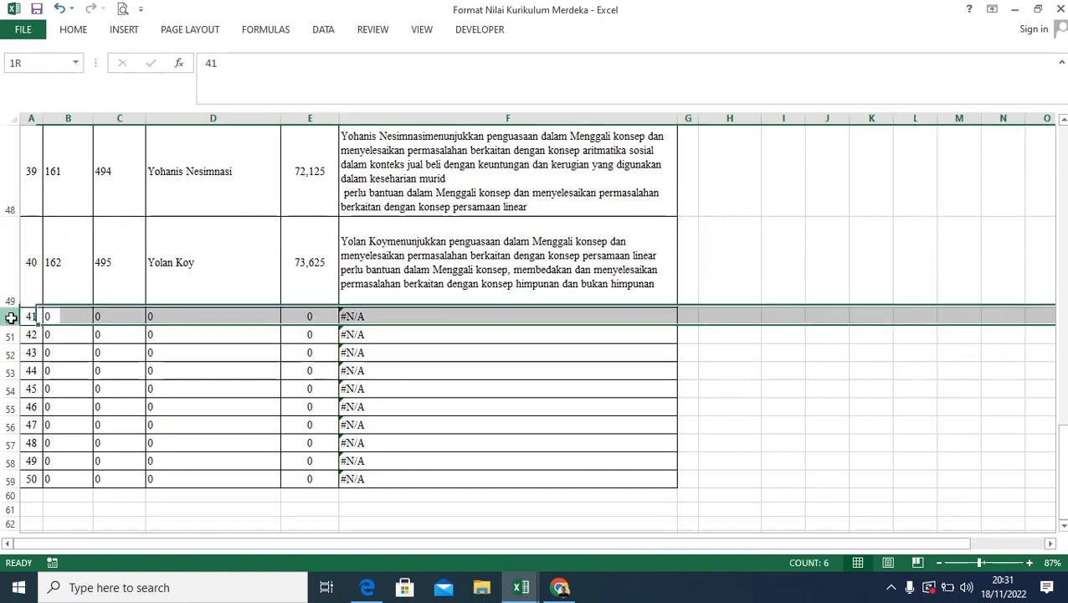
pyautogui.moveTo(11, 316); pyautogui.dragTo(5, 474)
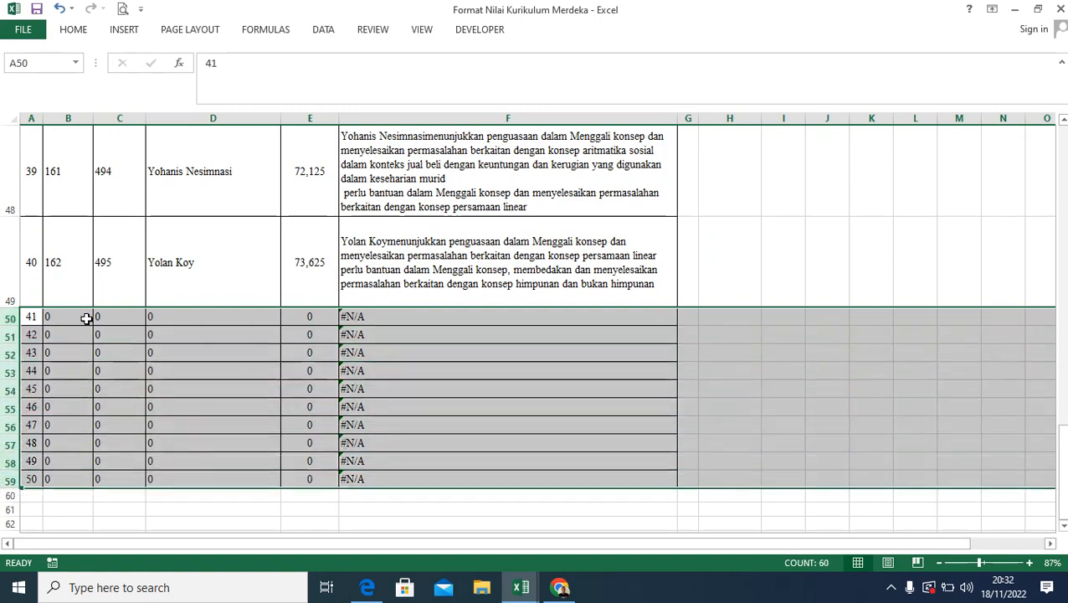
pyautogui.rightClick(11, 338)
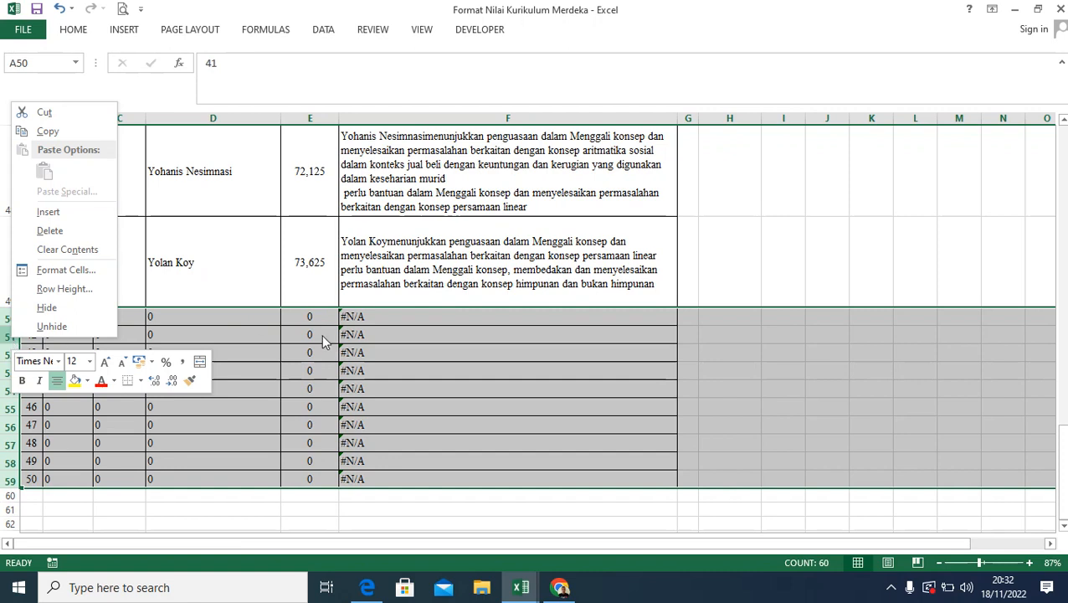
pyautogui.press('Escape')
pyautogui.click(214, 334)
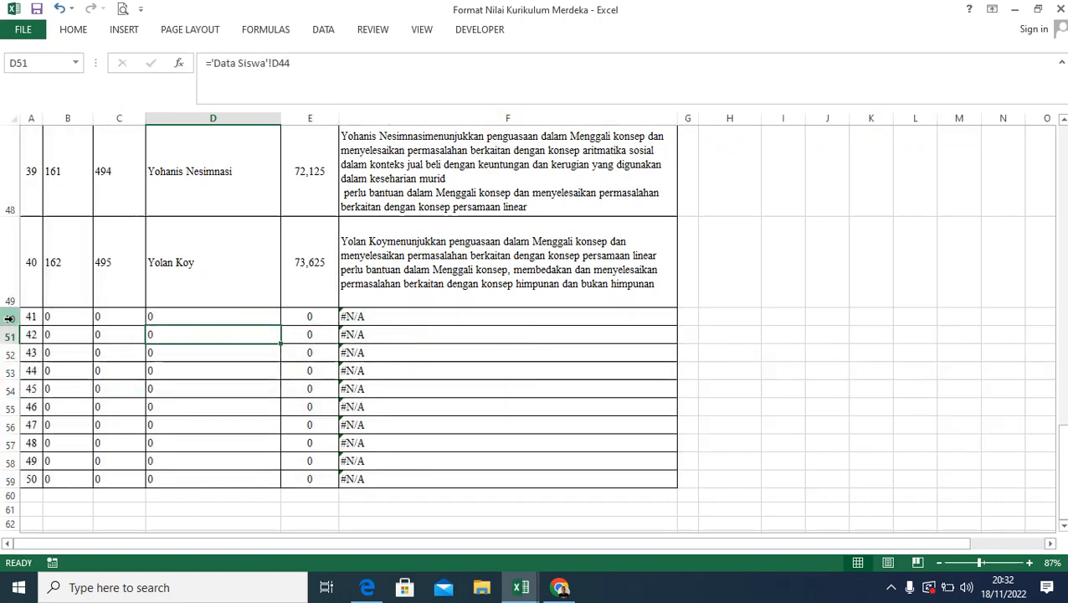
# Hide the unused student rows 50 to 59 below the last student
pyautogui.moveTo(8, 318); pyautogui.dragTo(4, 462)
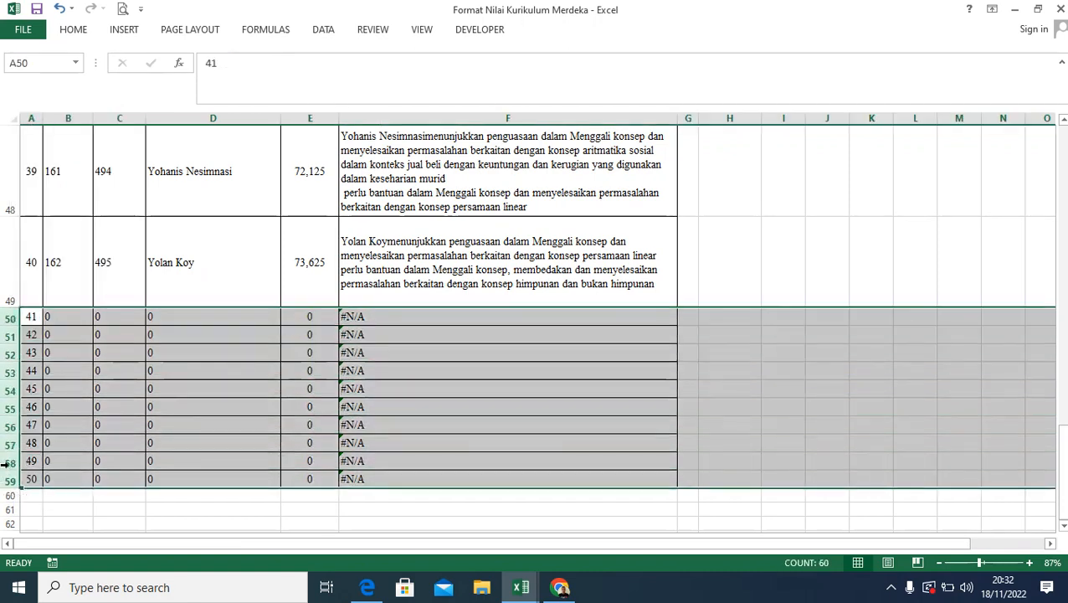
pyautogui.rightClick(7, 463)
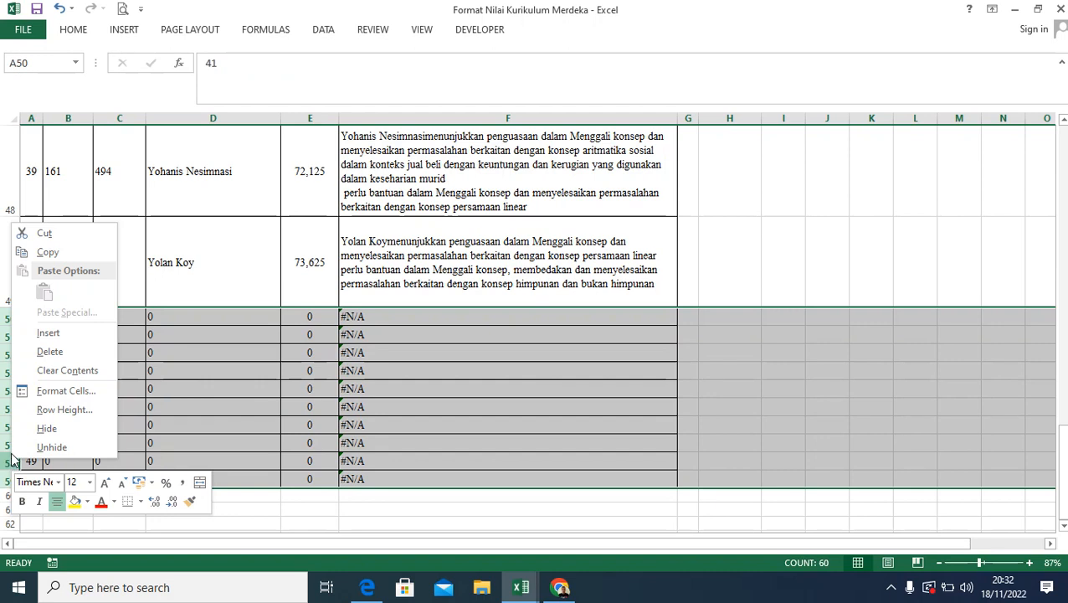
pyautogui.click(50, 428)
pyautogui.click(710, 324)
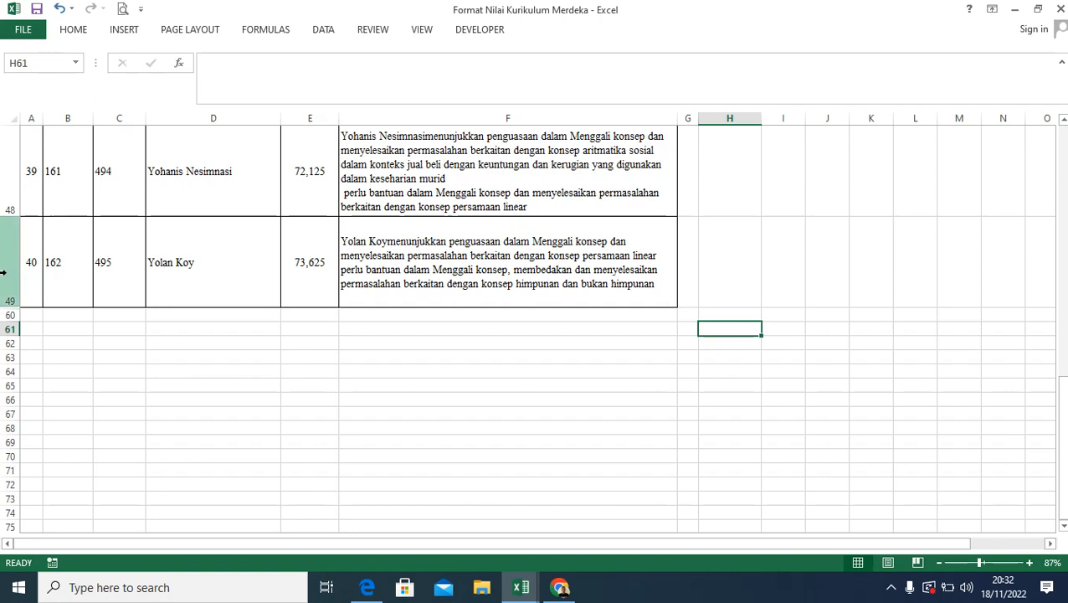
# Unhide the unused student rows 50 to 59 between rows 49 and 60
pyautogui.moveTo(4, 272); pyautogui.dragTo(3, 346)
pyautogui.rightClick(5, 328)
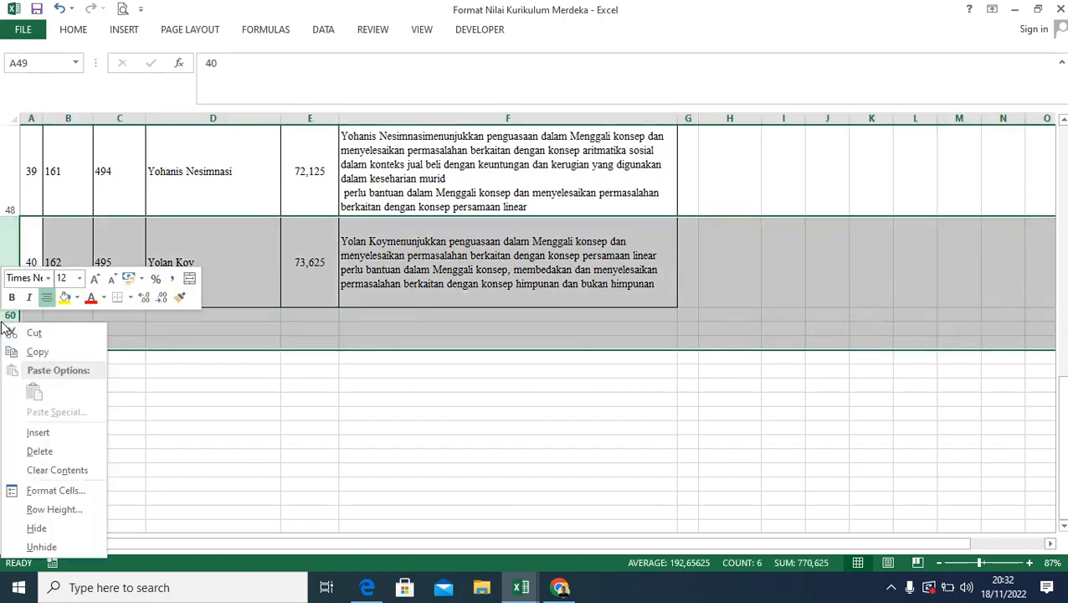
pyautogui.click(42, 546)
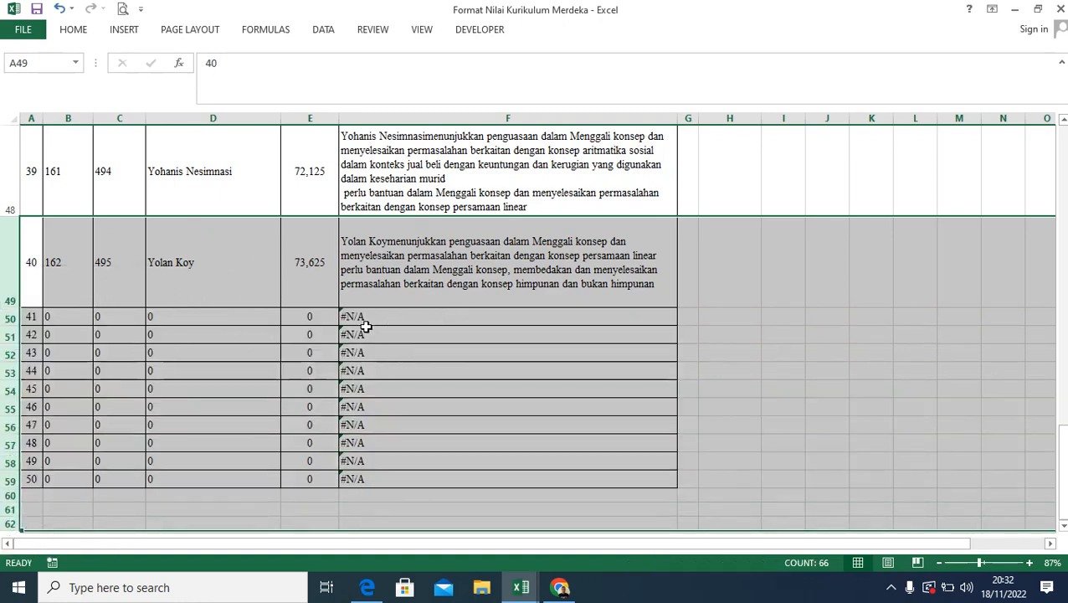
# Check the formulas behind the first student's description, NISN and NIS in F10, B10 and C10
pyautogui.scroll(2, 439, 359)
pyautogui.scroll(14, 439, 359)
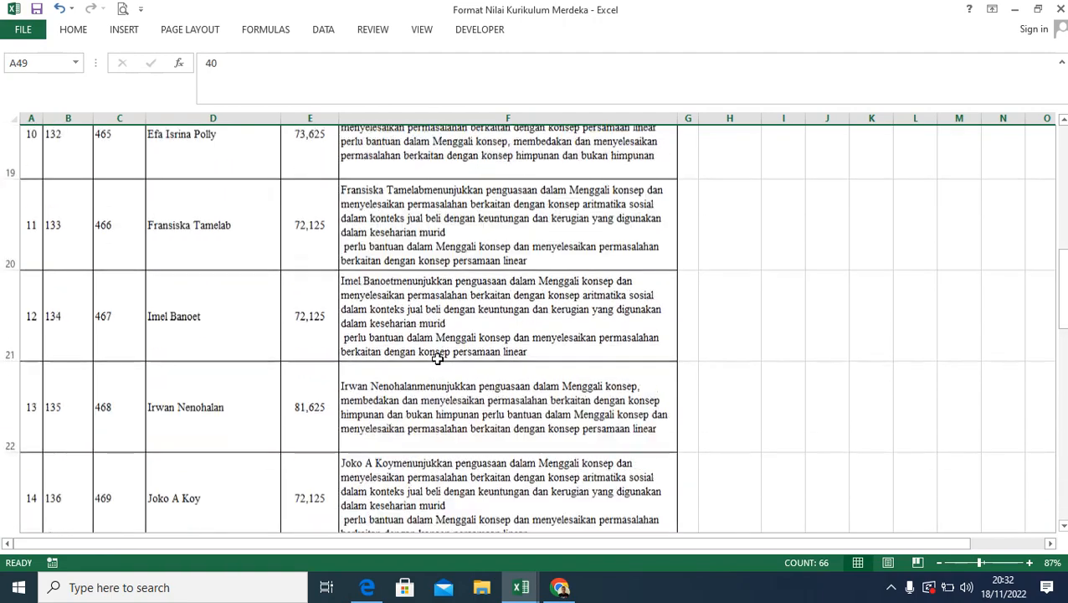
pyautogui.click(432, 315)
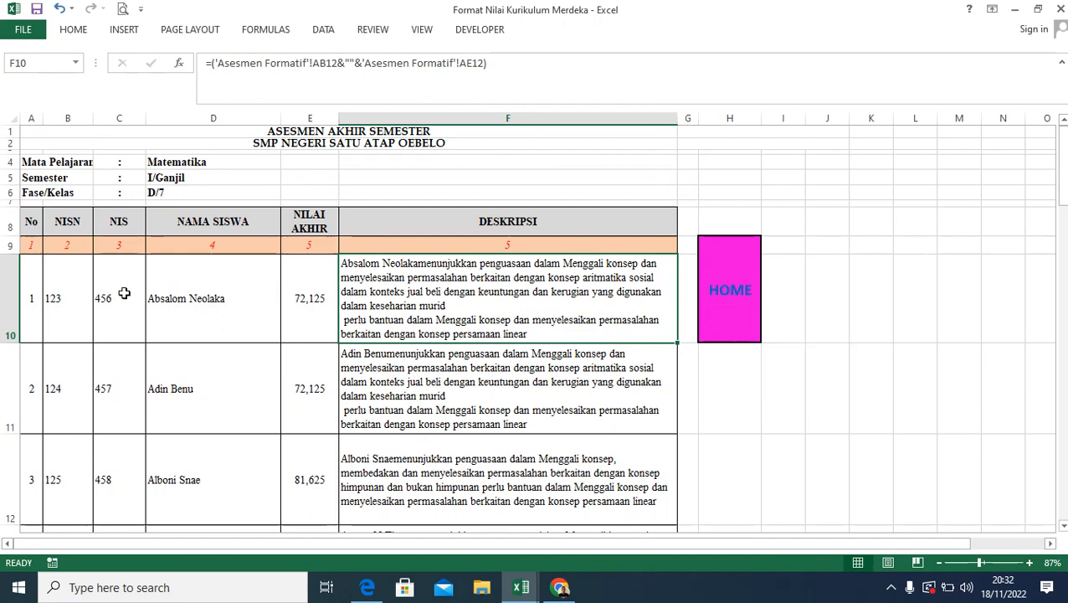
pyautogui.click(73, 301)
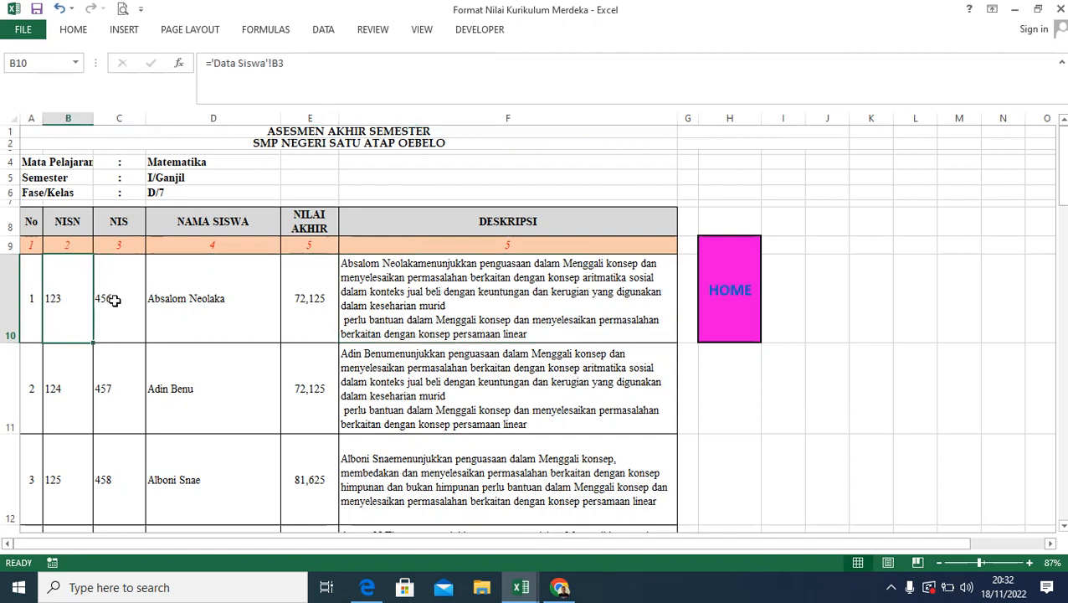
pyautogui.click(115, 300)
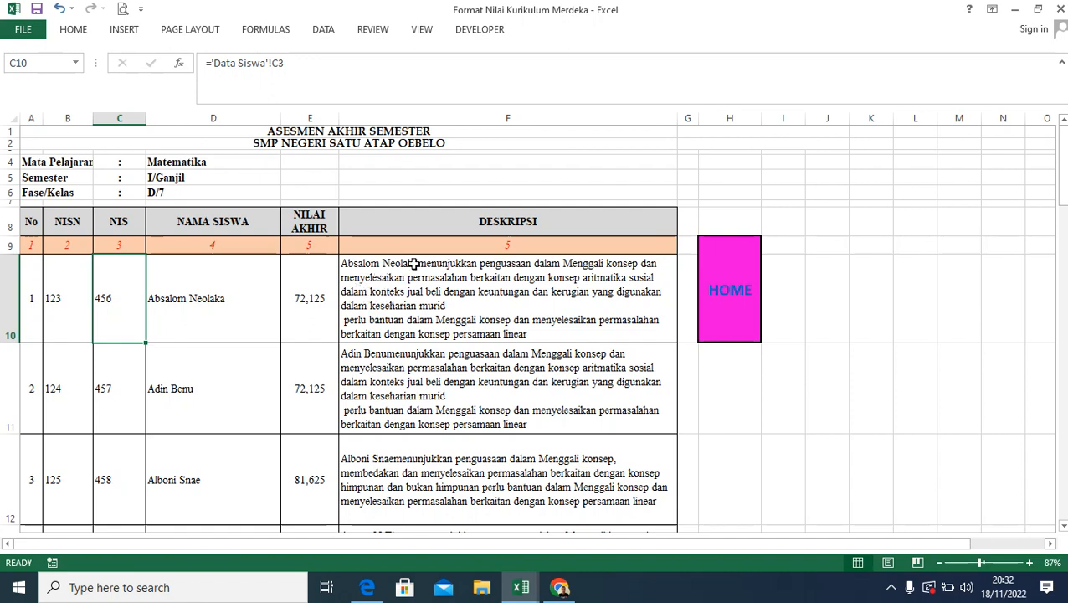
# Go to the home page, reopen the Nilai Akhir sheet to check the description in F10, and return to the home page
pyautogui.click(720, 303)
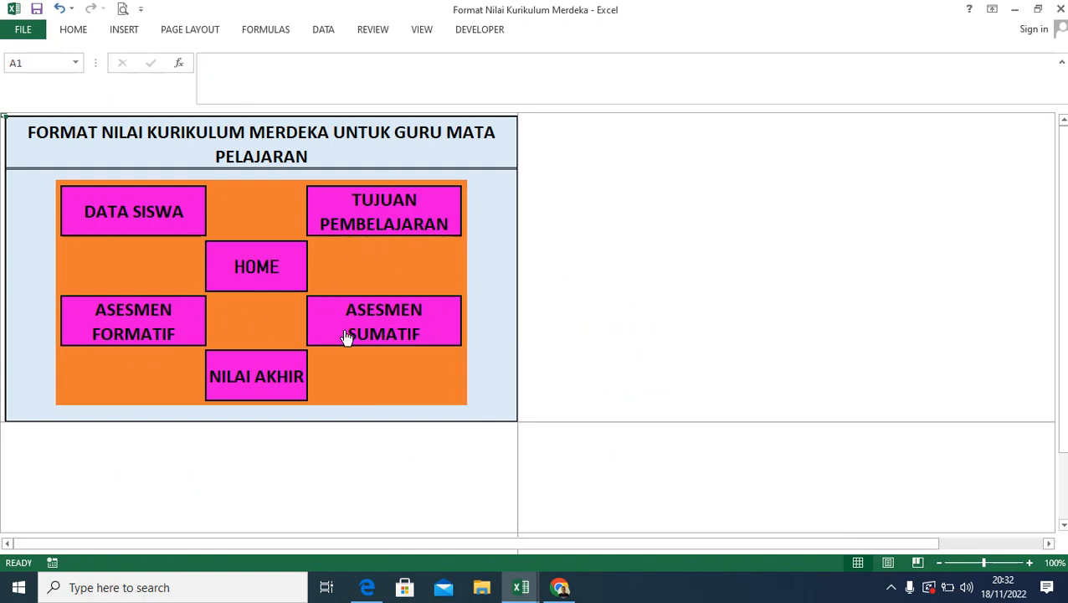
pyautogui.click(257, 378)
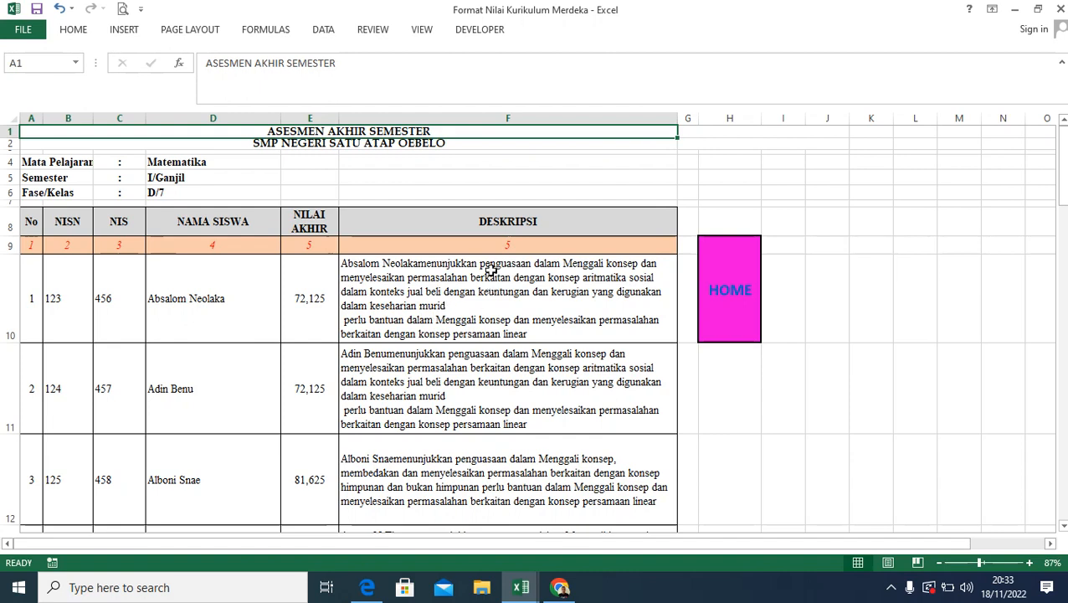
pyautogui.click(432, 295)
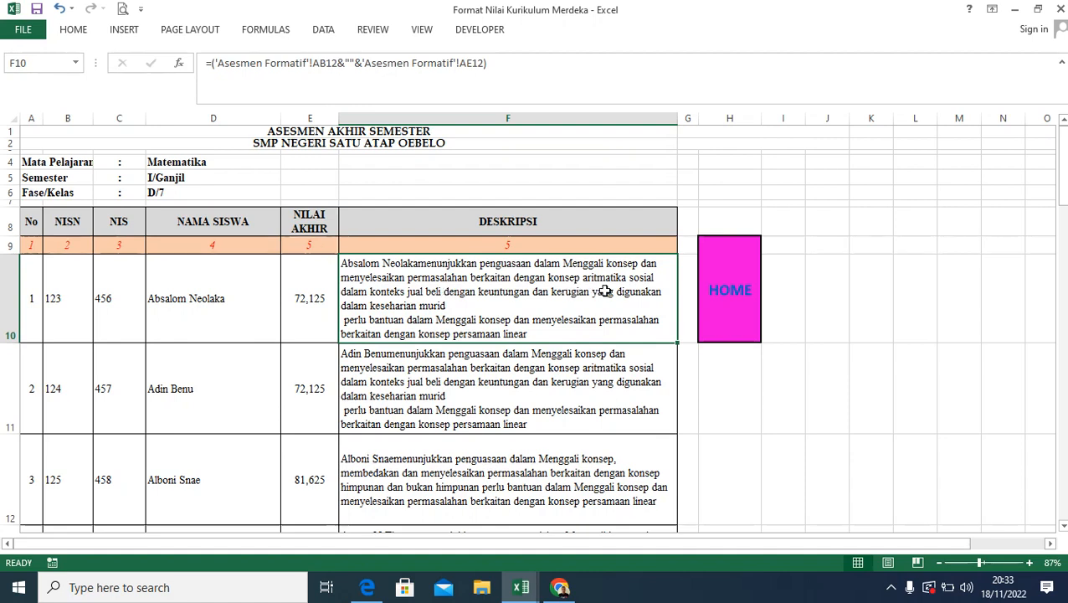
pyautogui.click(730, 300)
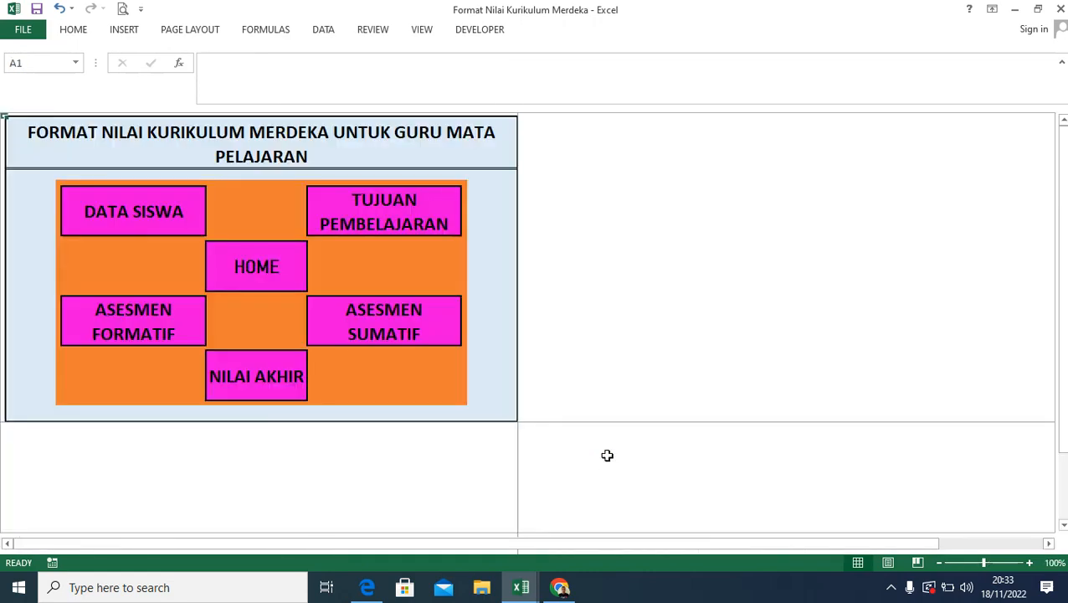
pyautogui.moveTo(578, 7)
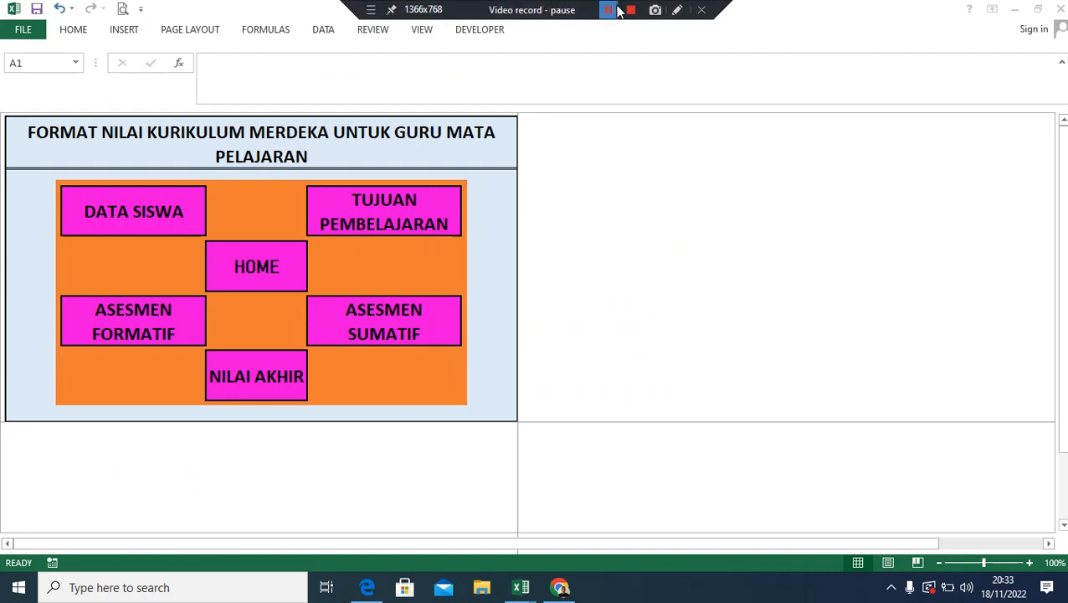